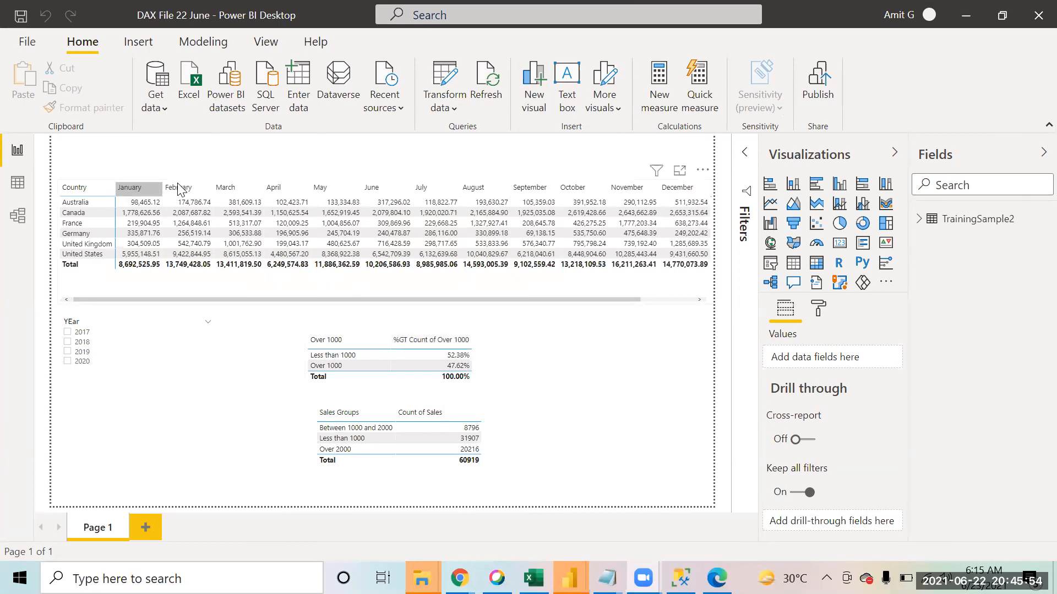
Step: Examine the calculated date and sales grouping columns in the TrainingSample2 table data
{"action": "left_click", "coordinate": [18, 183]}
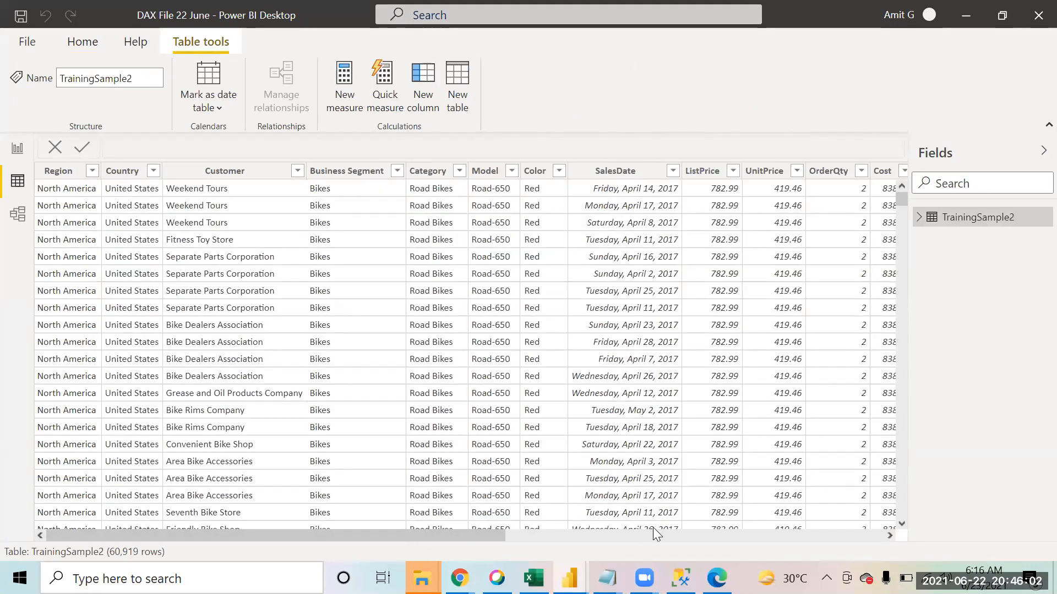
{"action": "left_click", "coordinate": [678, 529]}
{"action": "left_click", "coordinate": [759, 537]}
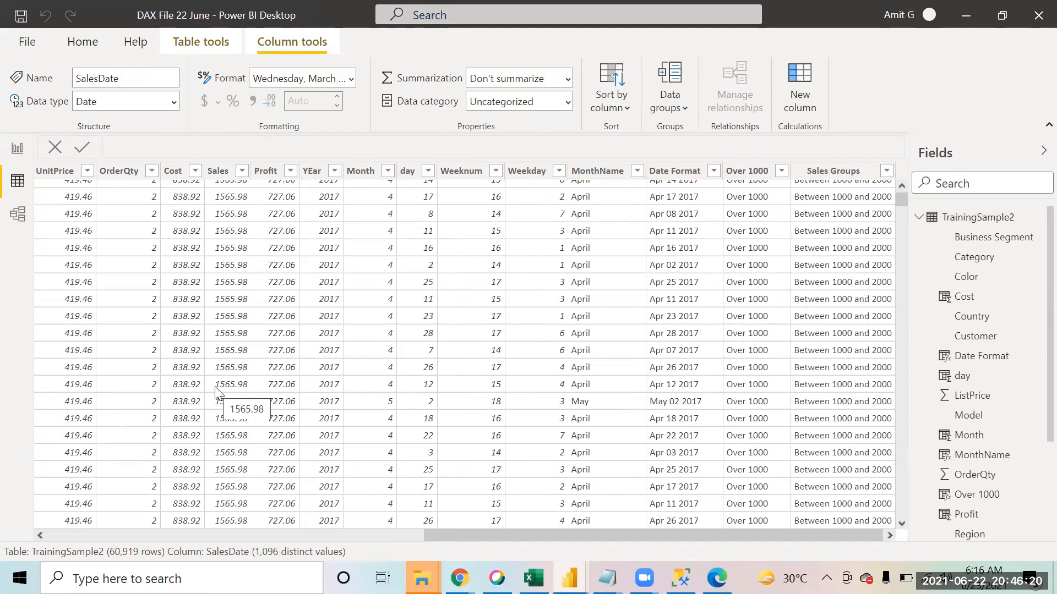
Step: Return to the report page and shrink the YEar slicer to fit closely around its list of years
{"action": "left_click", "coordinate": [17, 150]}
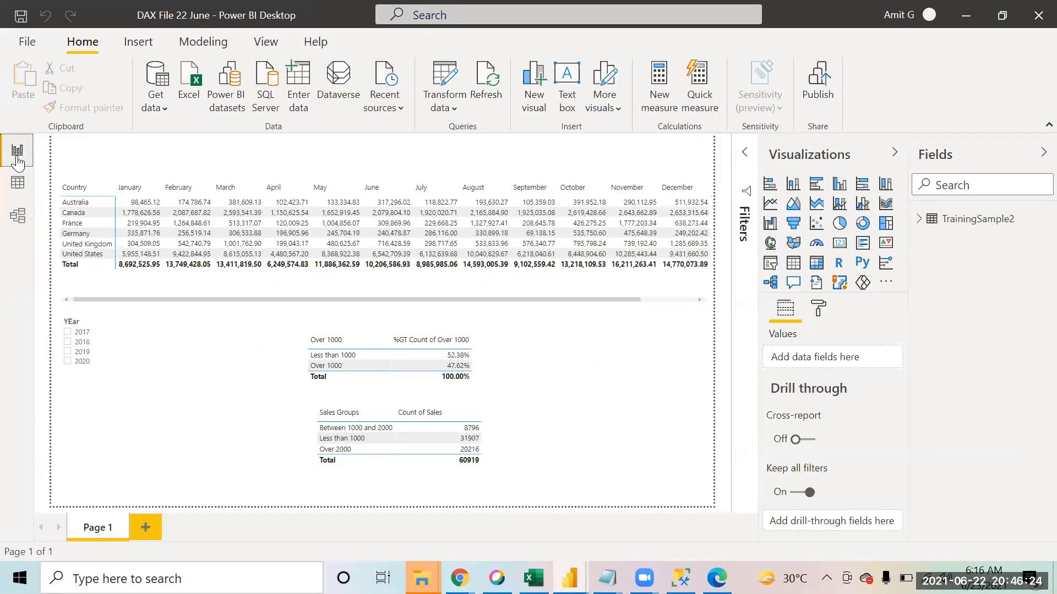
{"action": "left_click", "coordinate": [210, 388]}
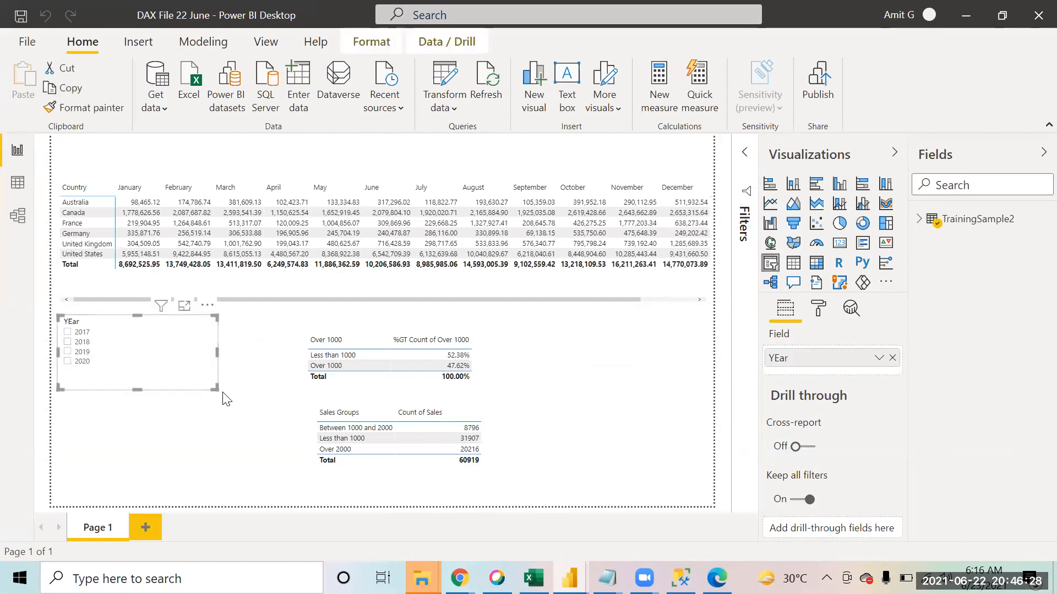
{"action": "left_click_drag", "start_coordinate": [208, 388], "coordinate": [153, 377]}
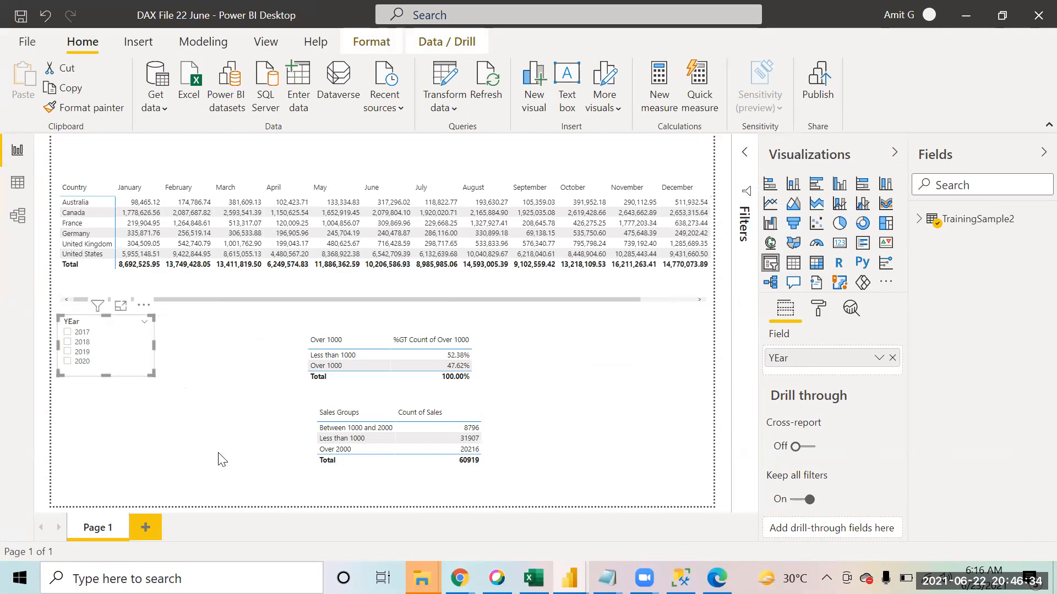
Step: Examine the formula behind the Date Format column in the TrainingSample2 table data
{"action": "left_click", "coordinate": [18, 184]}
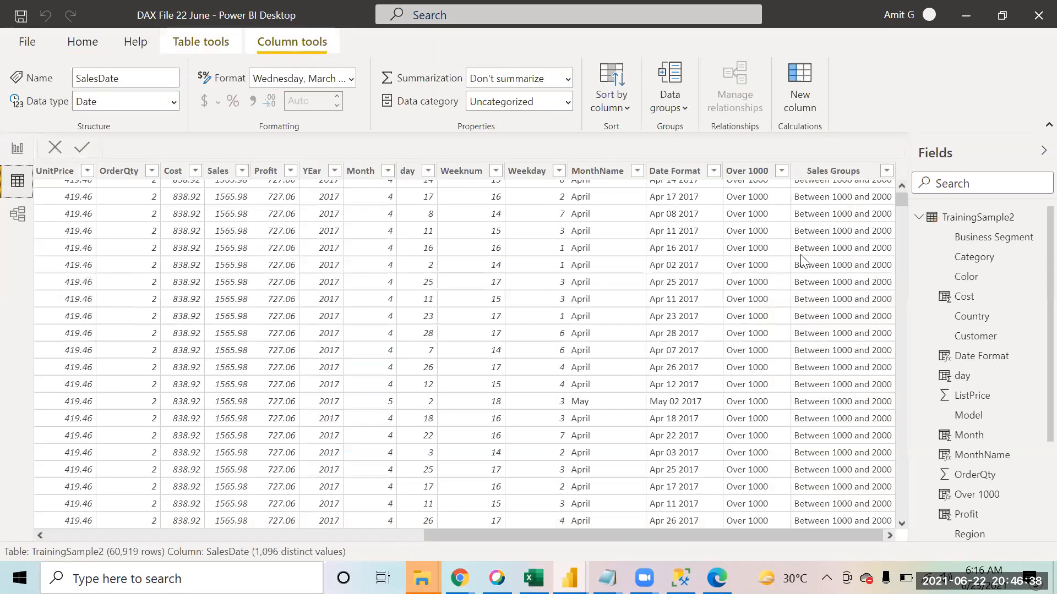
{"action": "left_click_drag", "start_coordinate": [902, 201], "coordinate": [901, 179]}
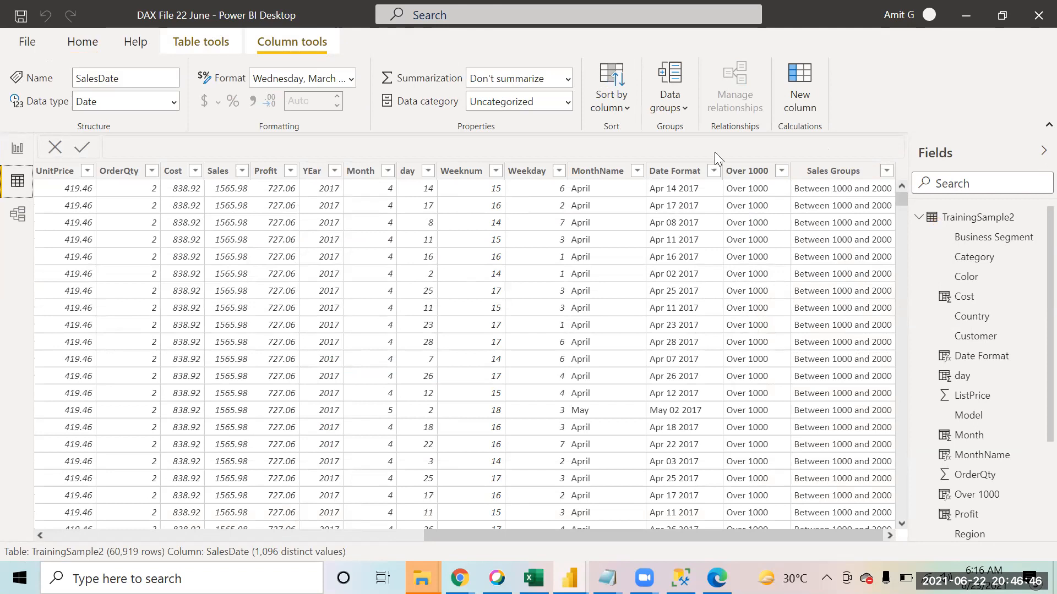
{"action": "left_click", "coordinate": [604, 191]}
{"action": "left_click", "coordinate": [667, 201]}
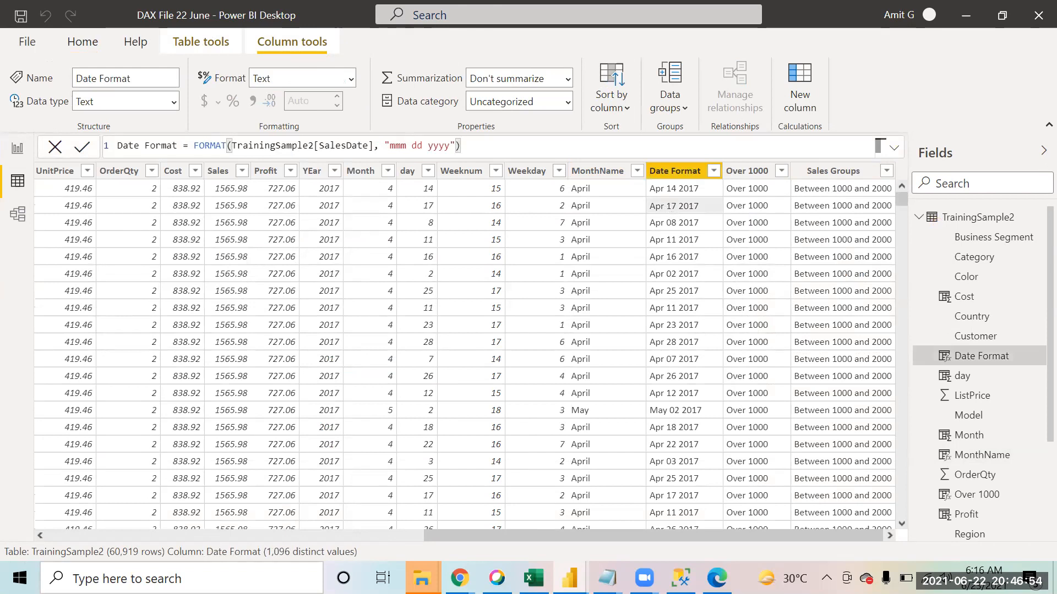
Step: Switch to the untitled Notepad file and replace the notes from "Query Folding" through "The dataset gets published" with blank lines
{"action": "left_click", "coordinate": [607, 578]}
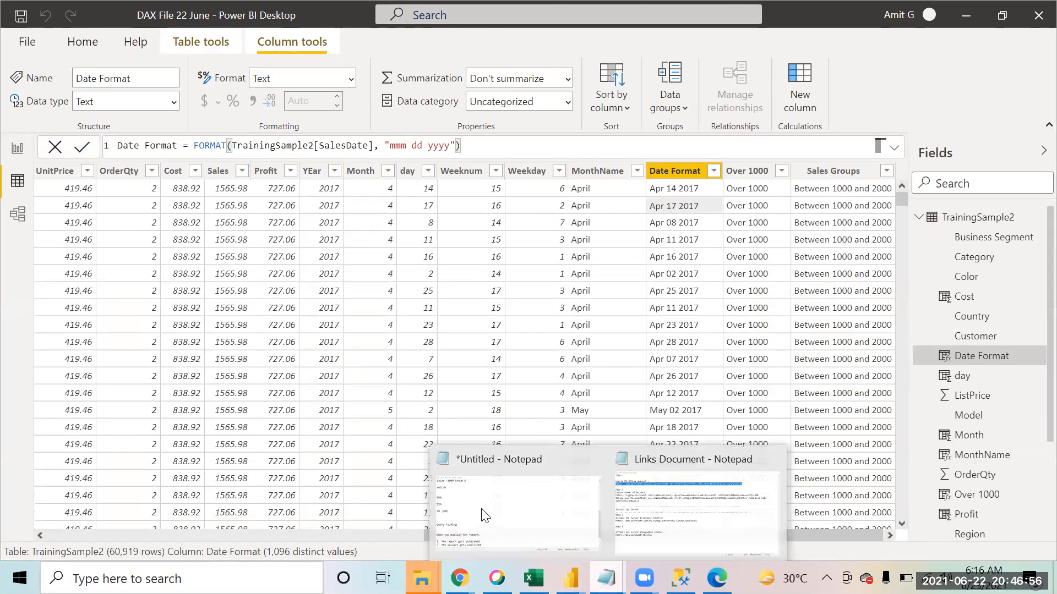
{"action": "left_click", "coordinate": [496, 484]}
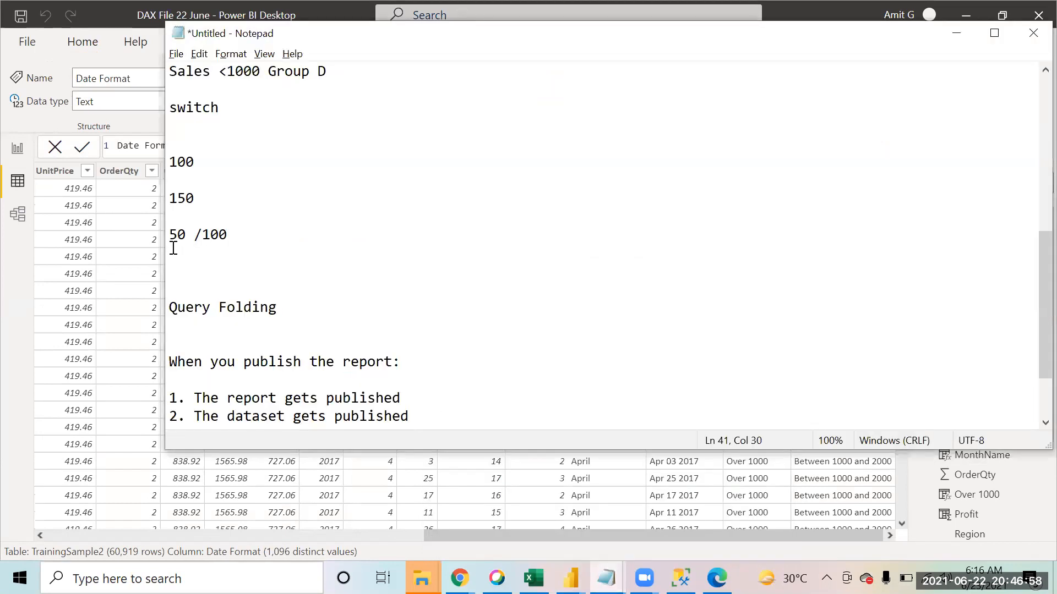
{"action": "left_click_drag", "start_coordinate": [409, 417], "coordinate": [173, 247]}
{"action": "key", "text": "Delete"}
{"action": "key", "text": "Return"}
{"action": "key", "text": "Return"}
{"action": "key", "text": "Return"}
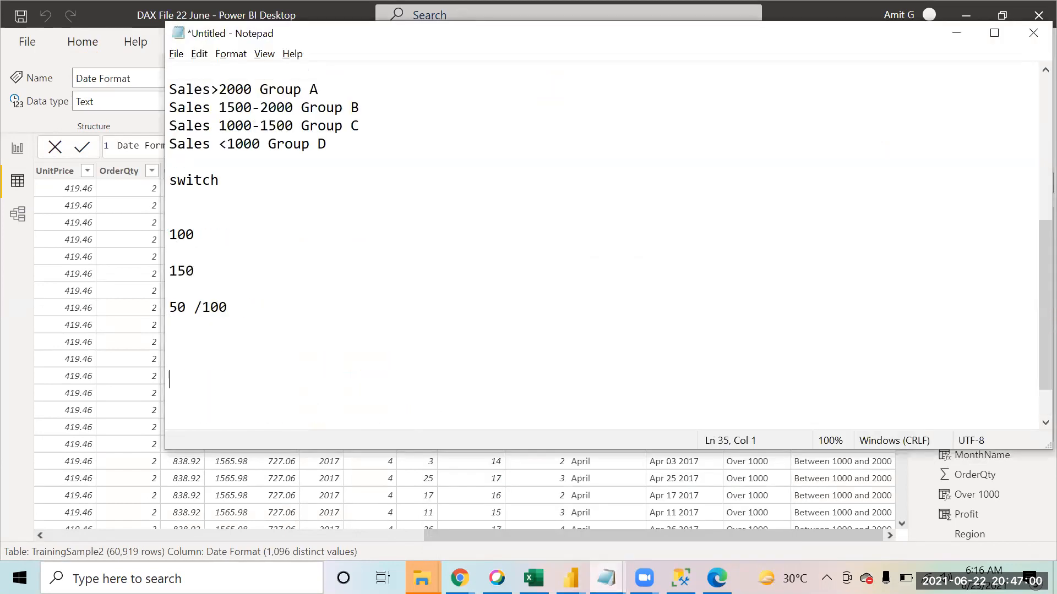
Step: Add the note lines "Measure", "What is a measure." and "The calculation" below the existing notes
{"action": "type", "text": "Measure"}
{"action": "key", "text": "Return"}
{"action": "type", "text": "What i"}
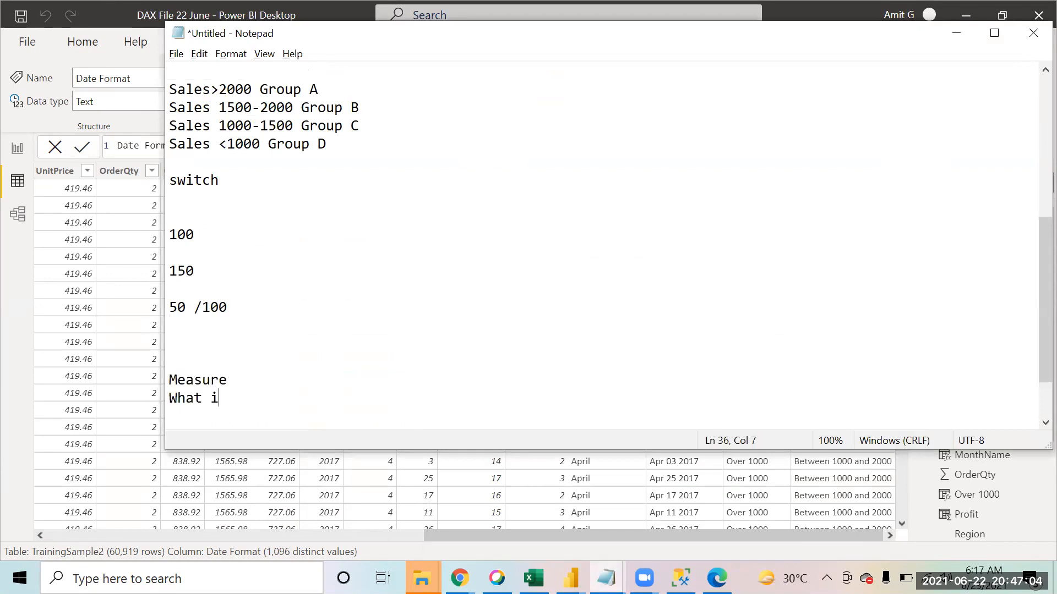
{"action": "type", "text": "s a measure."}
{"action": "key", "text": "Return"}
{"action": "key", "text": "Return"}
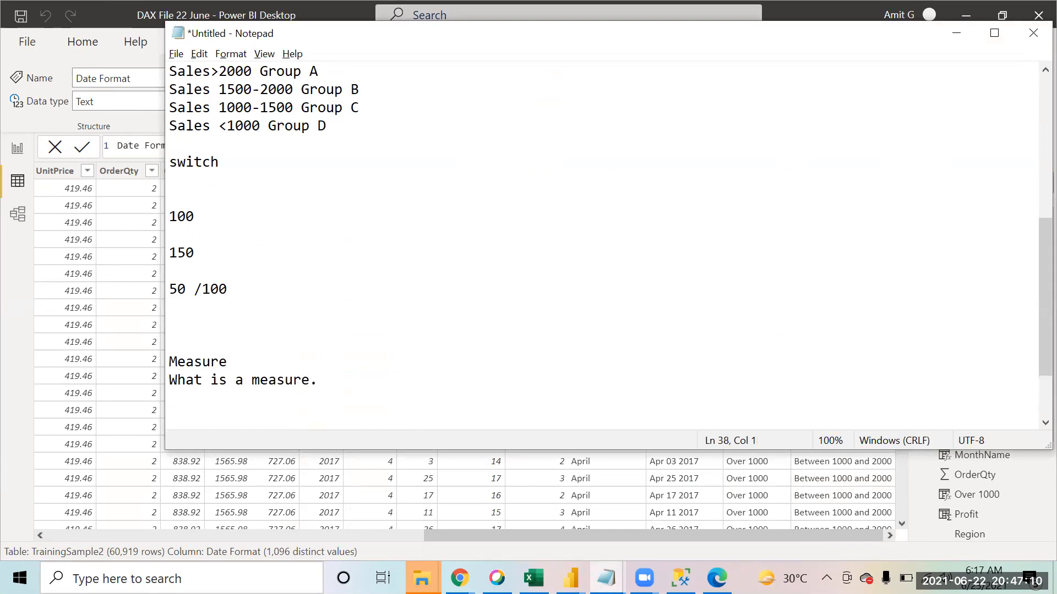
{"action": "key", "text": "Return"}
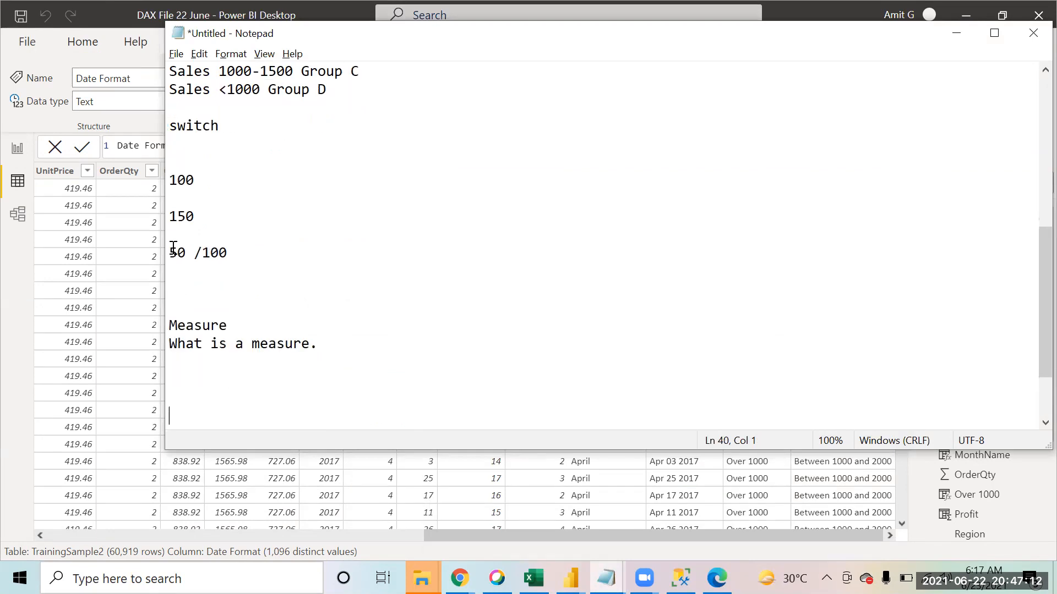
{"action": "type", "text": "The calculation"}
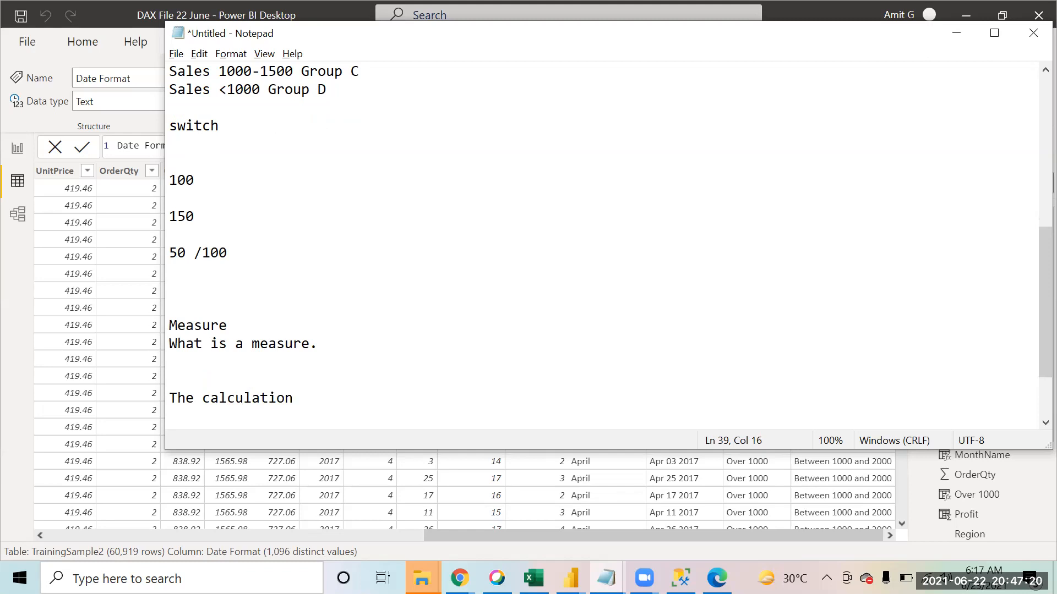
Step: Switch back to Power BI Desktop, add a new report page and place an enlarged, empty table visual on it
{"action": "left_click", "coordinate": [117, 14]}
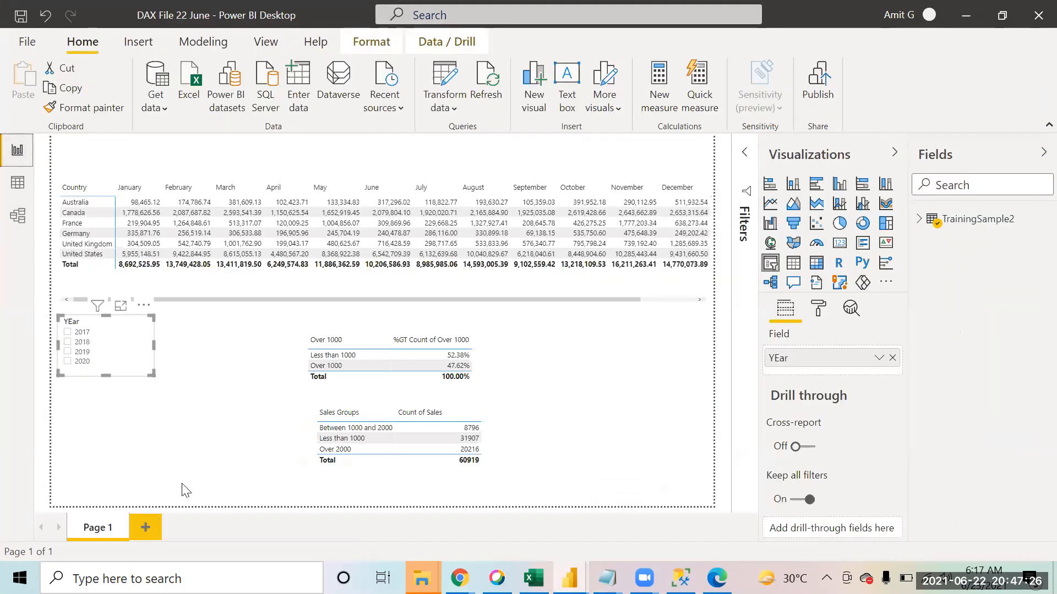
{"action": "left_click", "coordinate": [147, 527]}
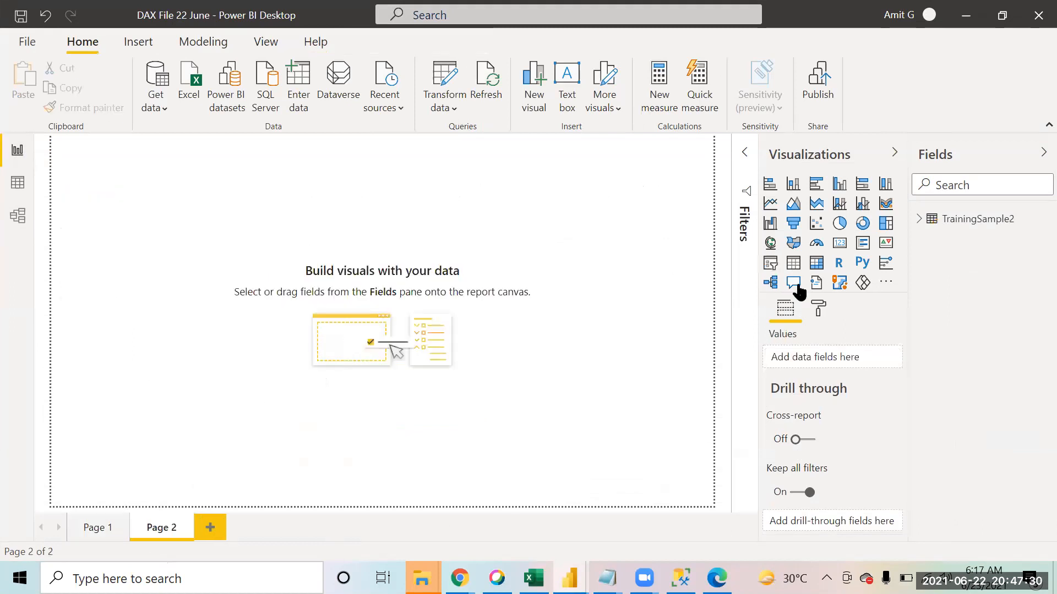
{"action": "left_click", "coordinate": [924, 220]}
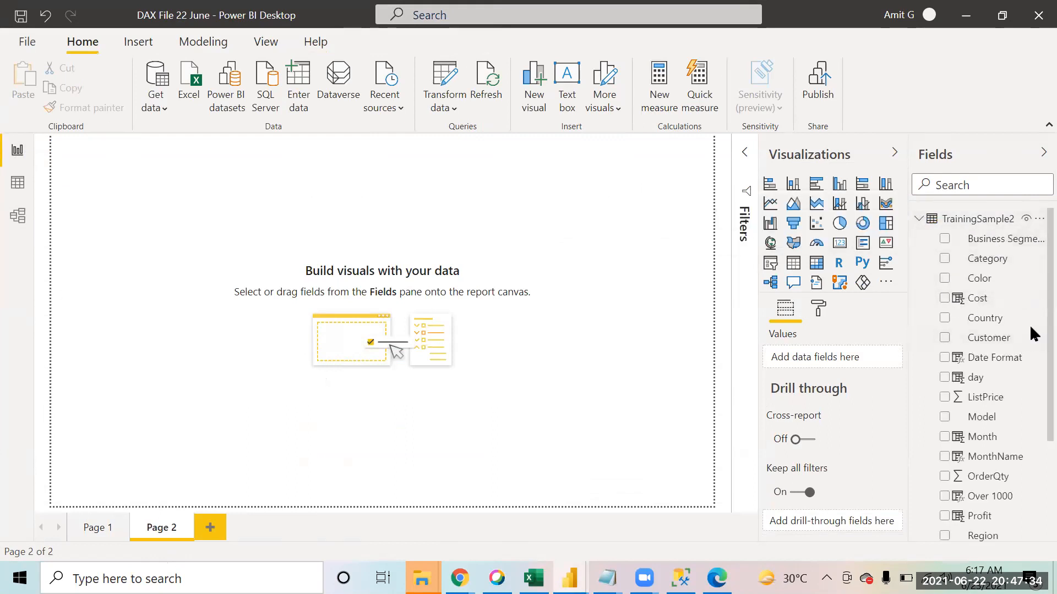
{"action": "scroll", "coordinate": [1029, 384], "scroll_direction": "down", "scroll_amount": 3}
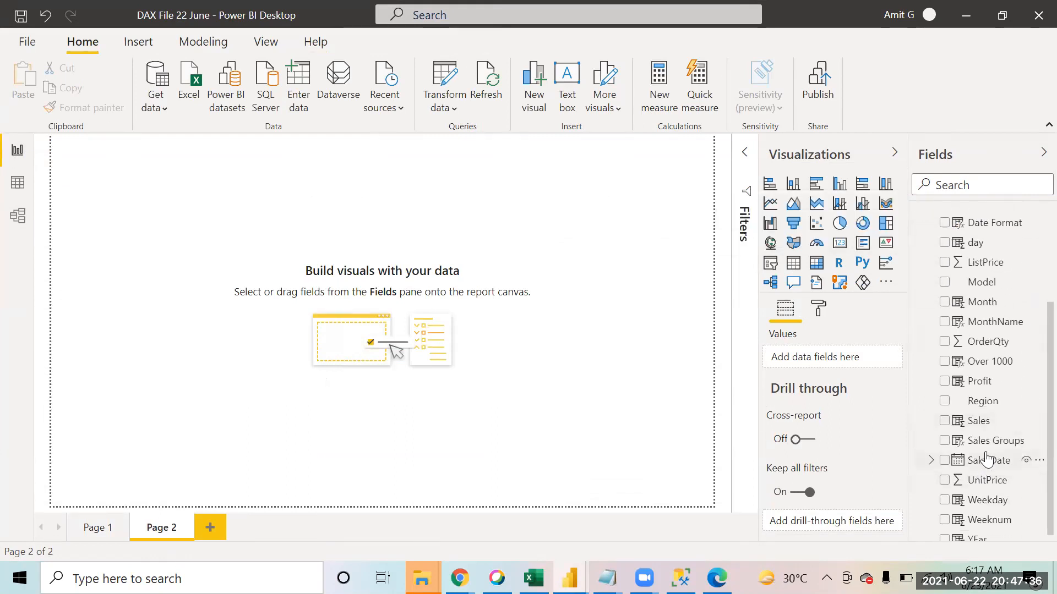
{"action": "left_click", "coordinate": [793, 263]}
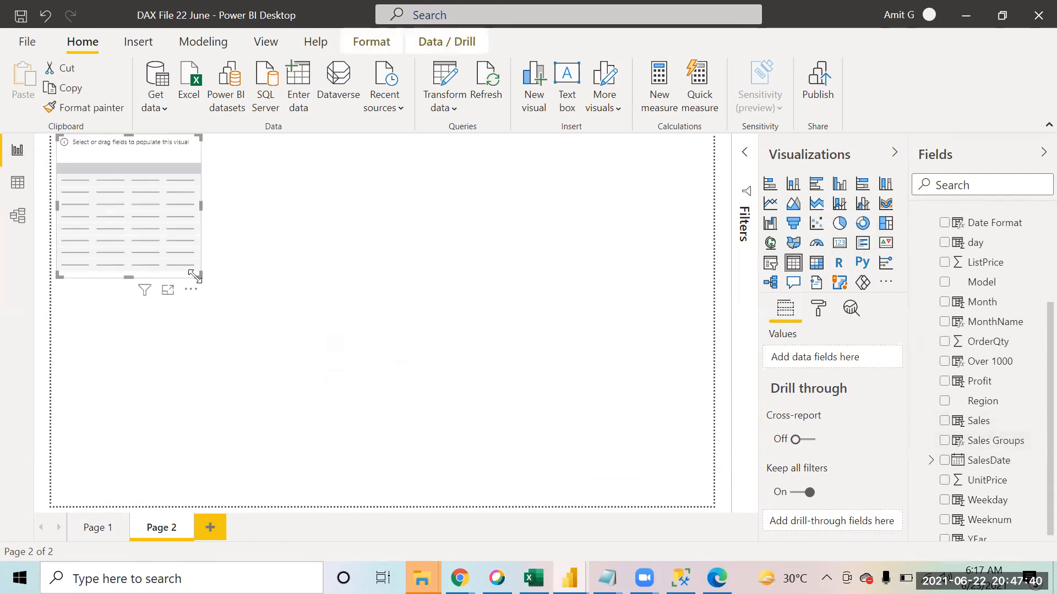
{"action": "left_click_drag", "start_coordinate": [195, 275], "coordinate": [369, 331]}
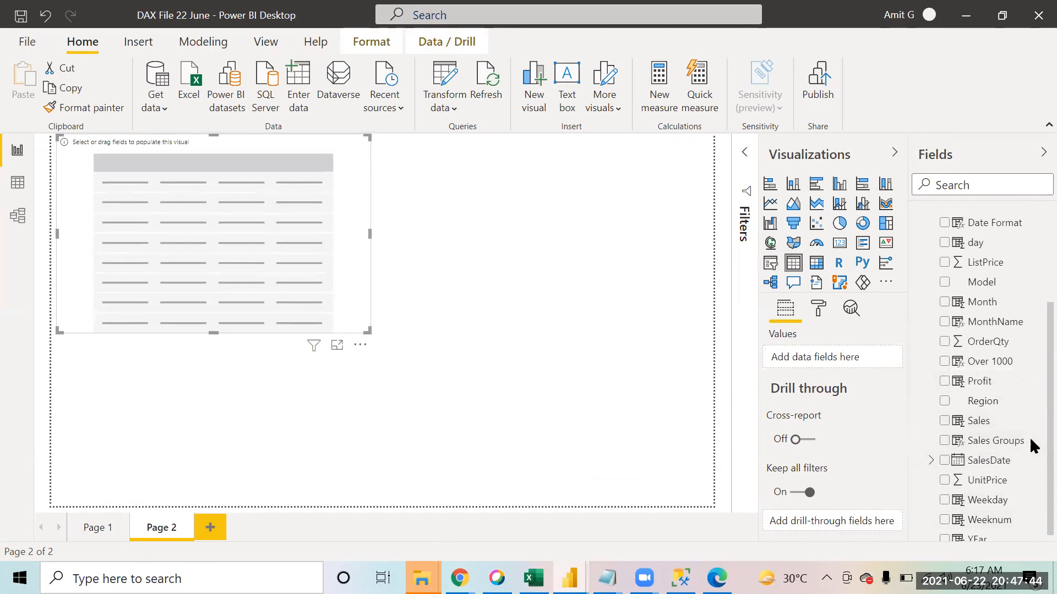
Step: Add the Country and Sales fields from TrainingSample2 to the table visual's values
{"action": "scroll", "coordinate": [1029, 385], "scroll_direction": "up", "scroll_amount": 5}
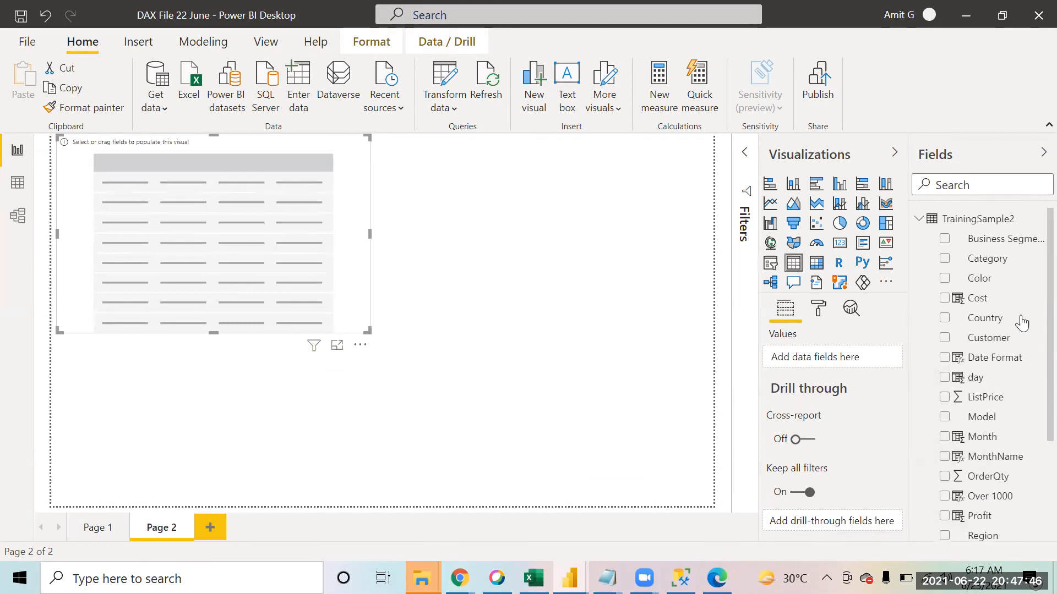
{"action": "left_click_drag", "start_coordinate": [995, 319], "coordinate": [820, 362]}
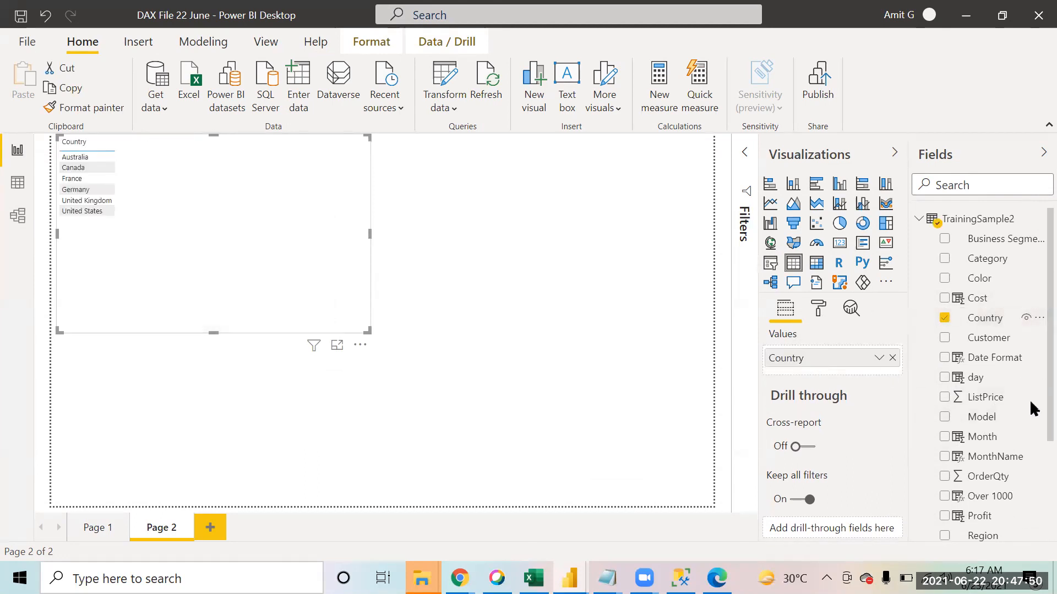
{"action": "scroll", "coordinate": [1031, 405], "scroll_direction": "down", "scroll_amount": 3}
{"action": "left_click_drag", "start_coordinate": [982, 412], "coordinate": [843, 370]}
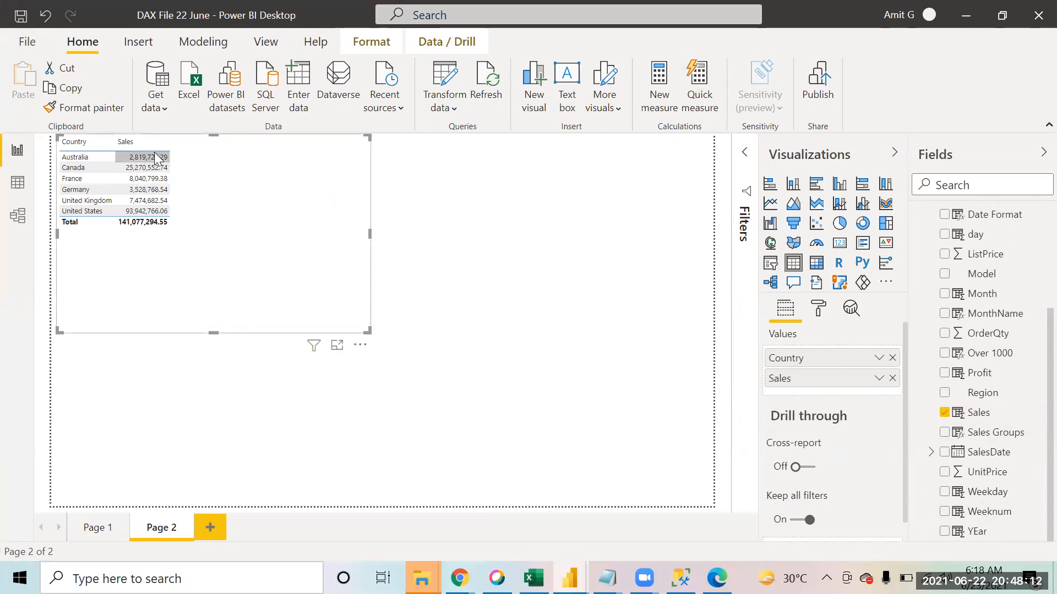
Step: Summarize Sales by Average in the table visual, and shrink and reposition the visual slightly inward from the page's upper-left corner
{"action": "left_click", "coordinate": [878, 378]}
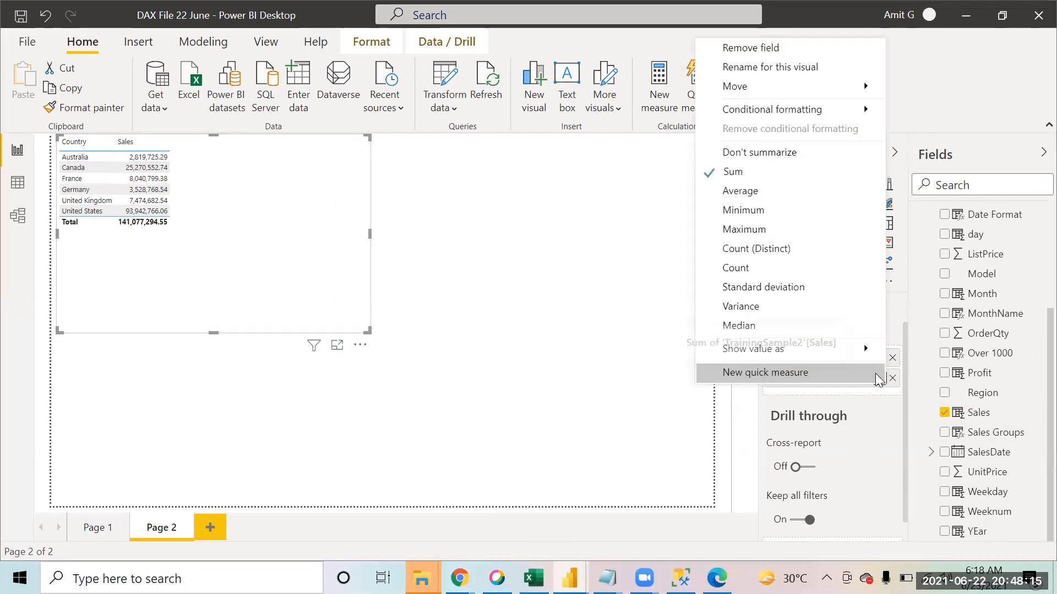
{"action": "left_click", "coordinate": [783, 196]}
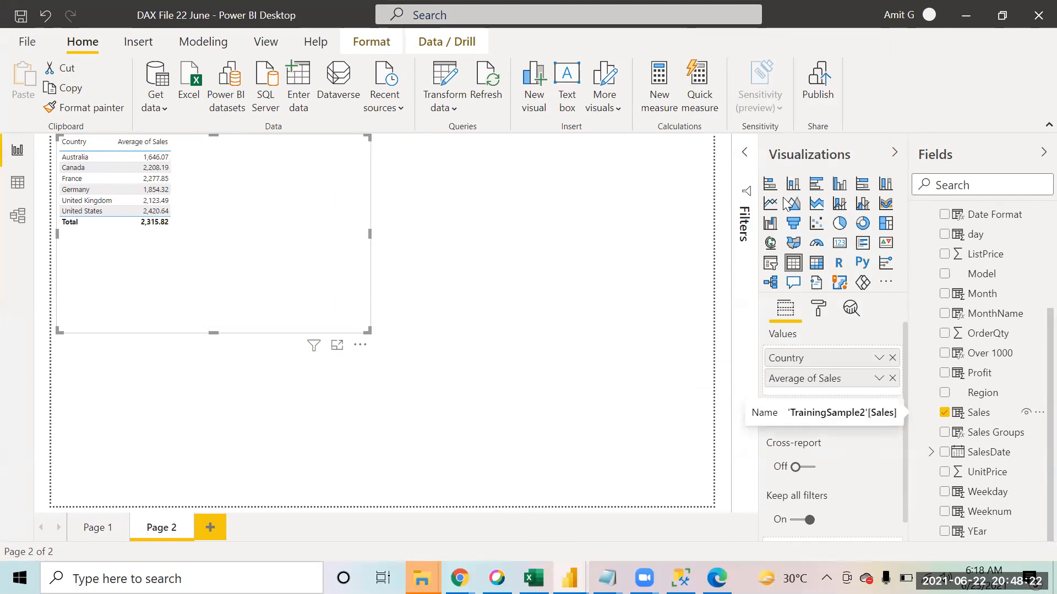
{"action": "left_click", "coordinate": [879, 379]}
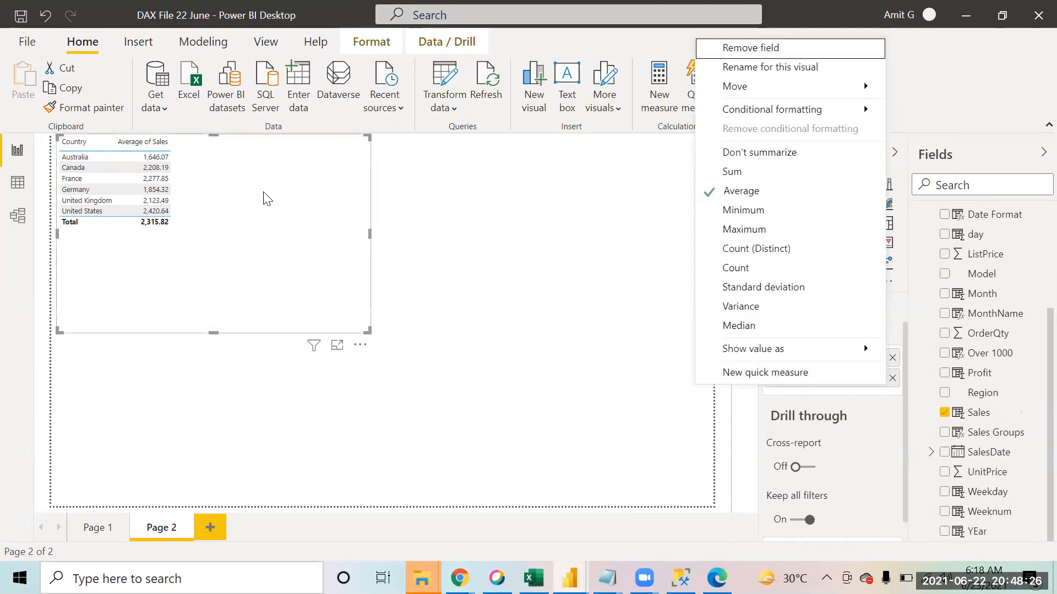
{"action": "left_click", "coordinate": [347, 224]}
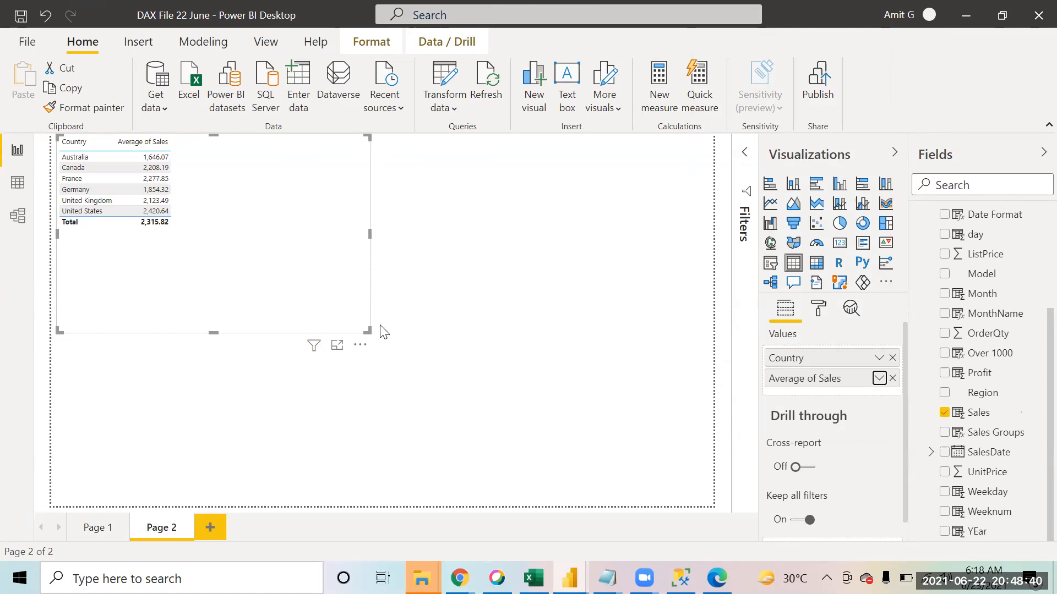
{"action": "left_click_drag", "start_coordinate": [368, 329], "coordinate": [215, 252]}
{"action": "left_click_drag", "start_coordinate": [203, 169], "coordinate": [218, 221]}
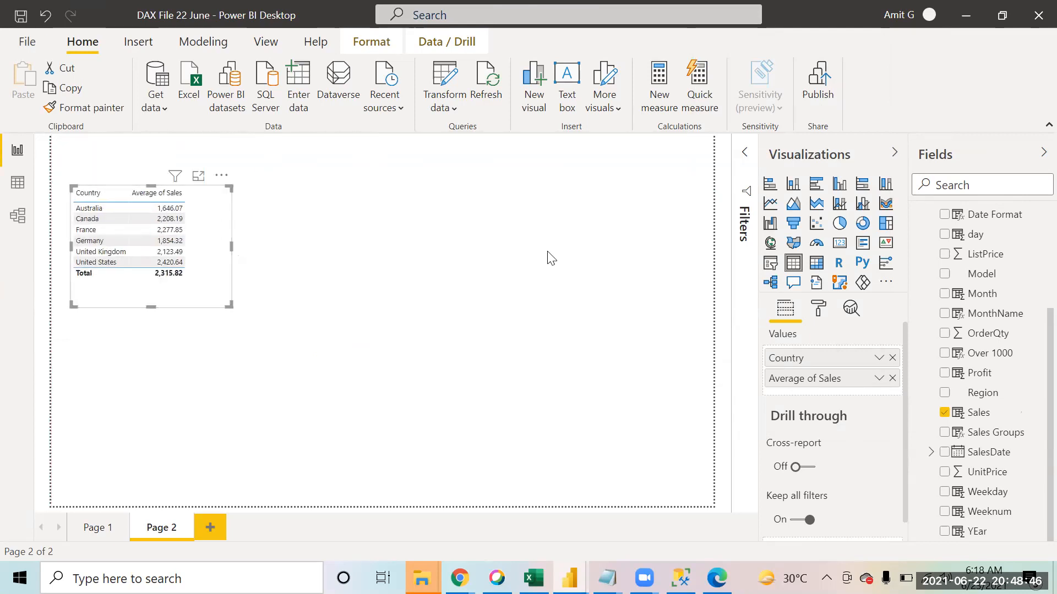
Step: Create a new measure defined as Total Sales=sum(TrainingSample2[Sales]) and commit the formula
{"action": "left_click", "coordinate": [670, 88]}
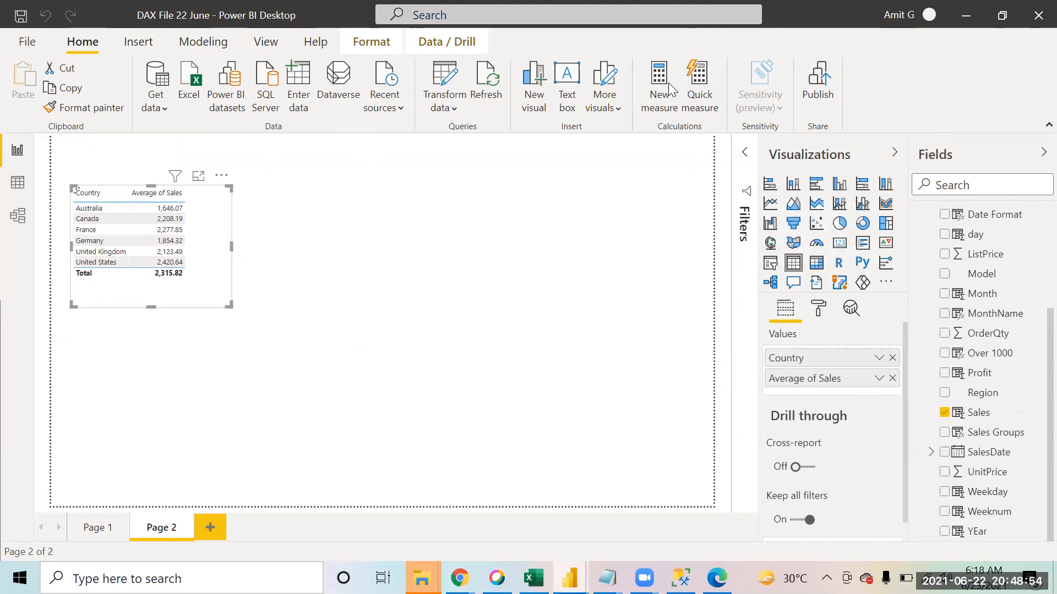
{"action": "left_click", "coordinate": [670, 84]}
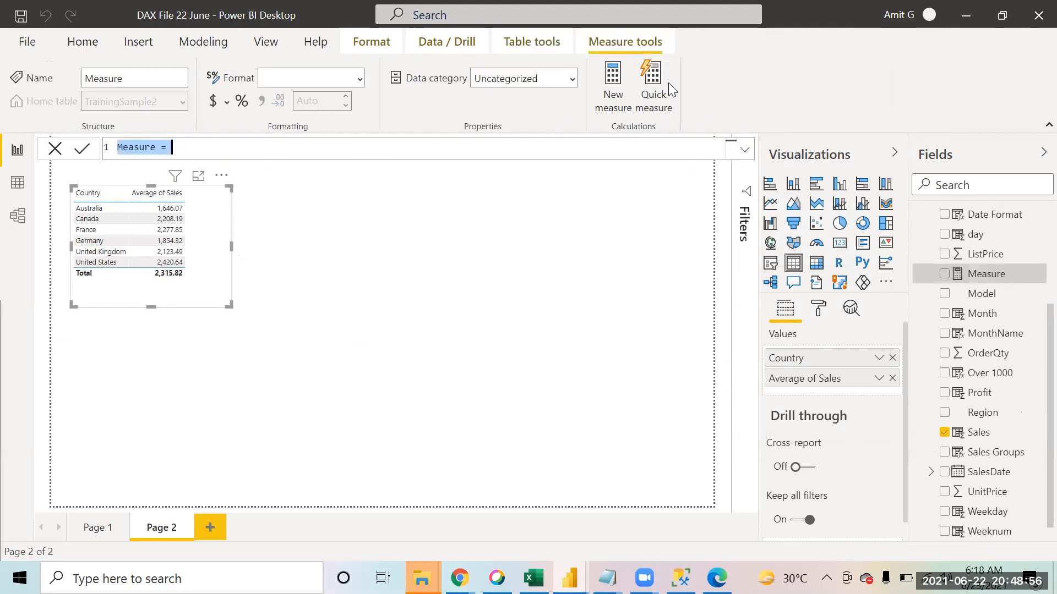
{"action": "type", "text": "T"}
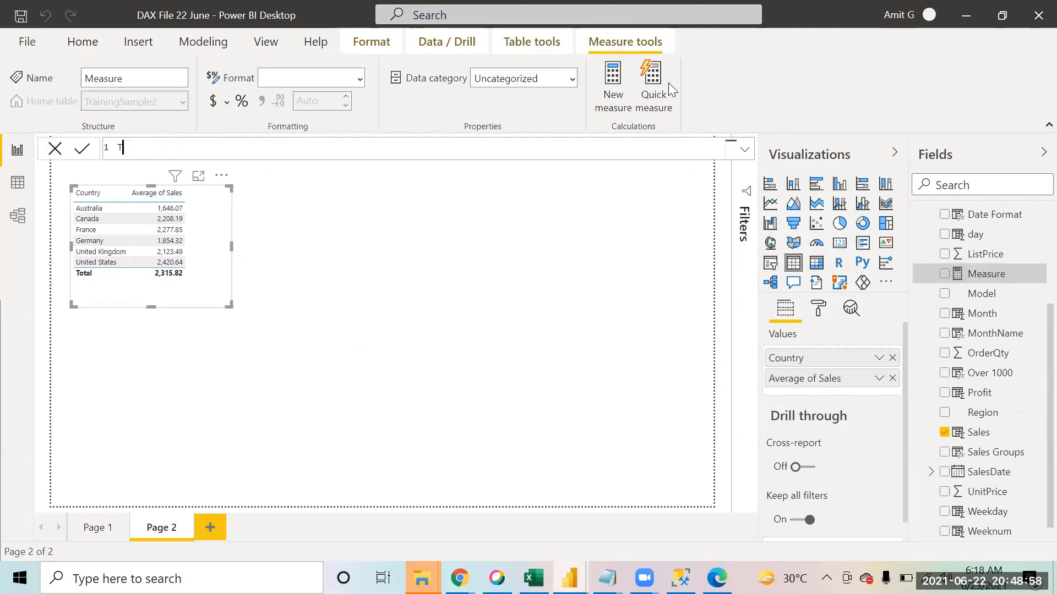
{"action": "type", "text": "otal Sales=sum "}
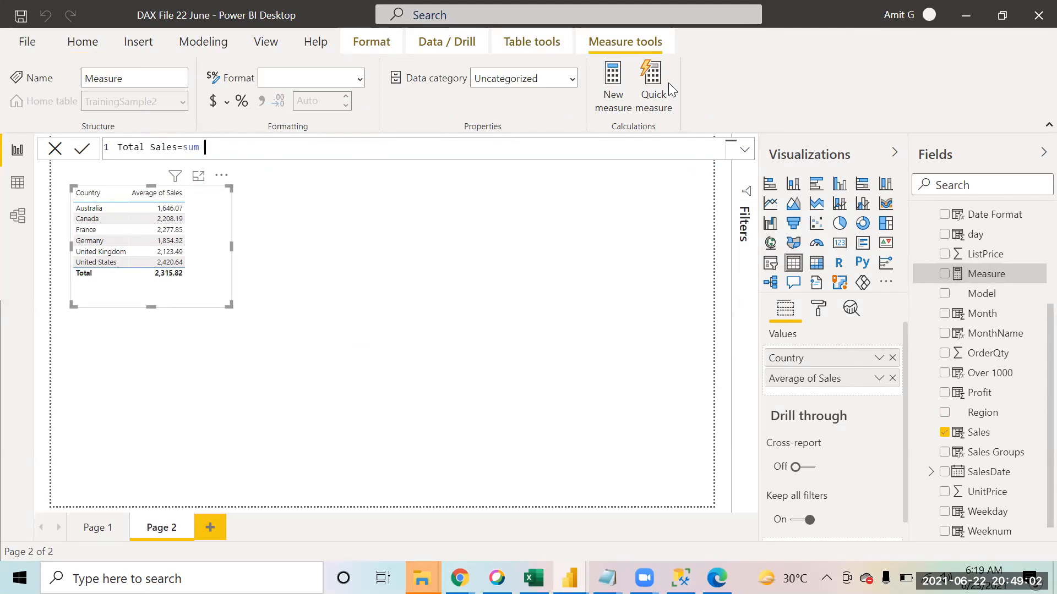
{"action": "type", "text": "(sa"}
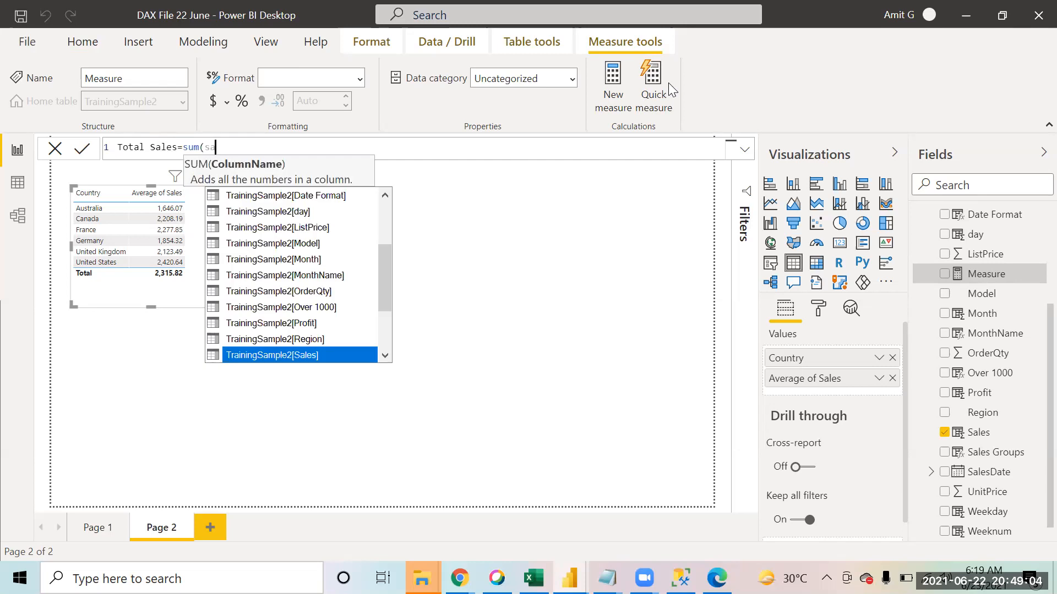
{"action": "key", "text": "Tab"}
{"action": "type", "text": ")"}
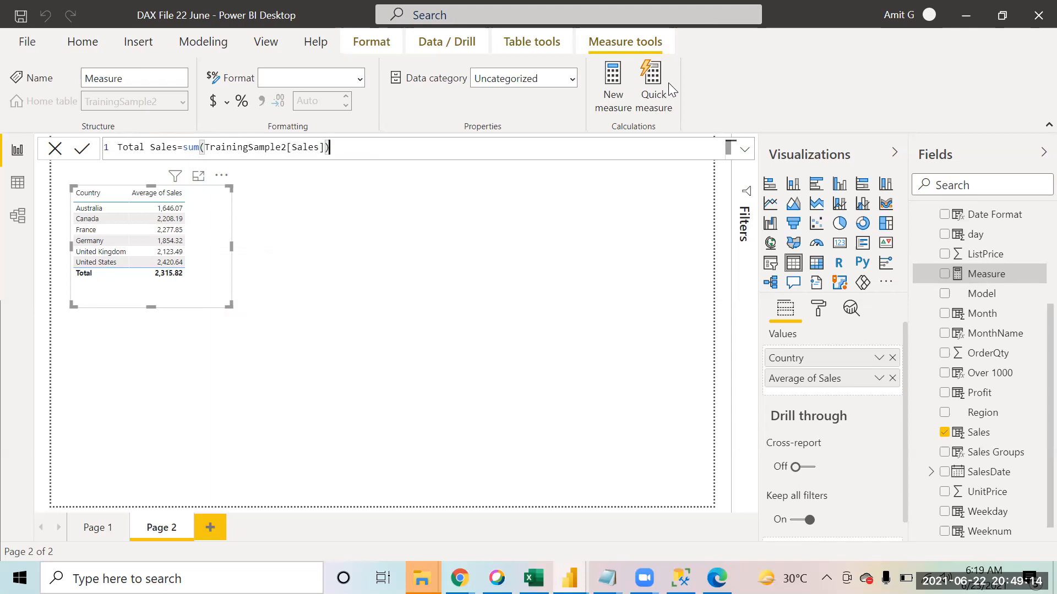
{"action": "left_click", "coordinate": [77, 149]}
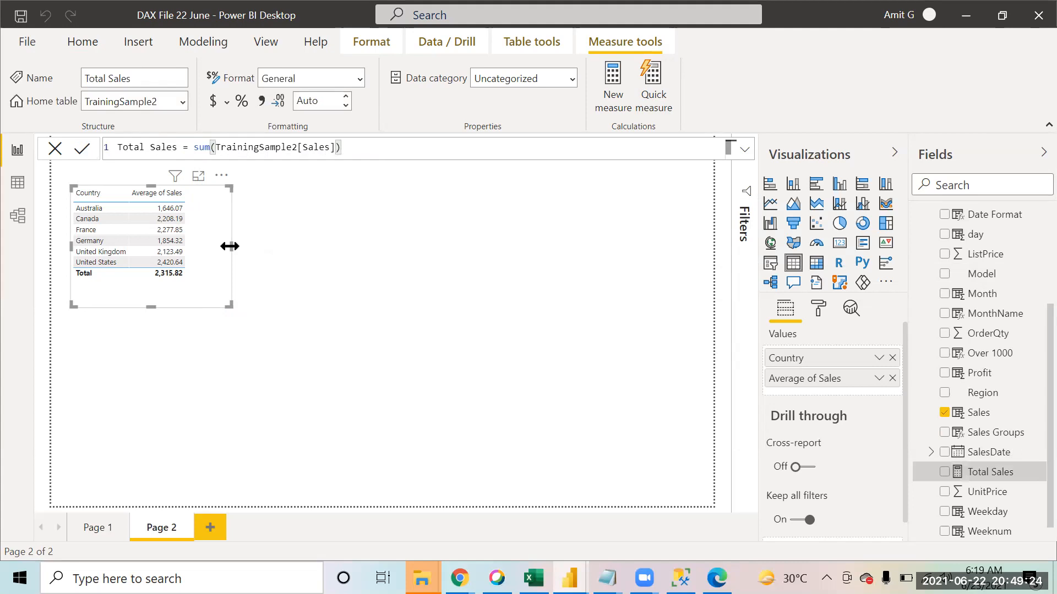
Step: Widen the country table, add the Total Sales measure to its values and summarize its Sales field by Sum
{"action": "left_click_drag", "start_coordinate": [229, 246], "coordinate": [295, 246]}
{"action": "left_click_drag", "start_coordinate": [980, 485], "coordinate": [834, 389]}
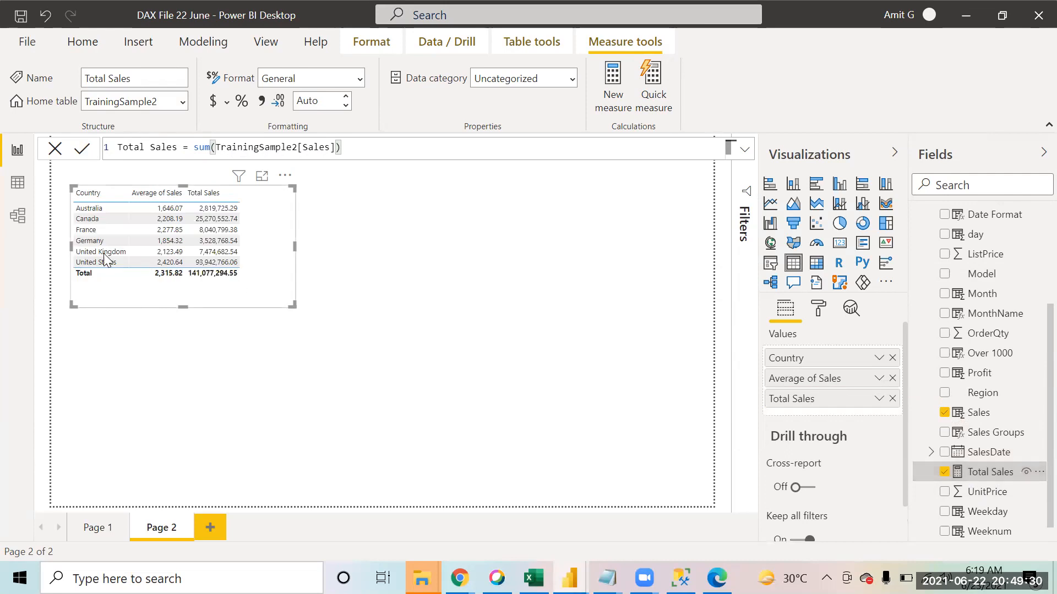
{"action": "left_click", "coordinate": [880, 378]}
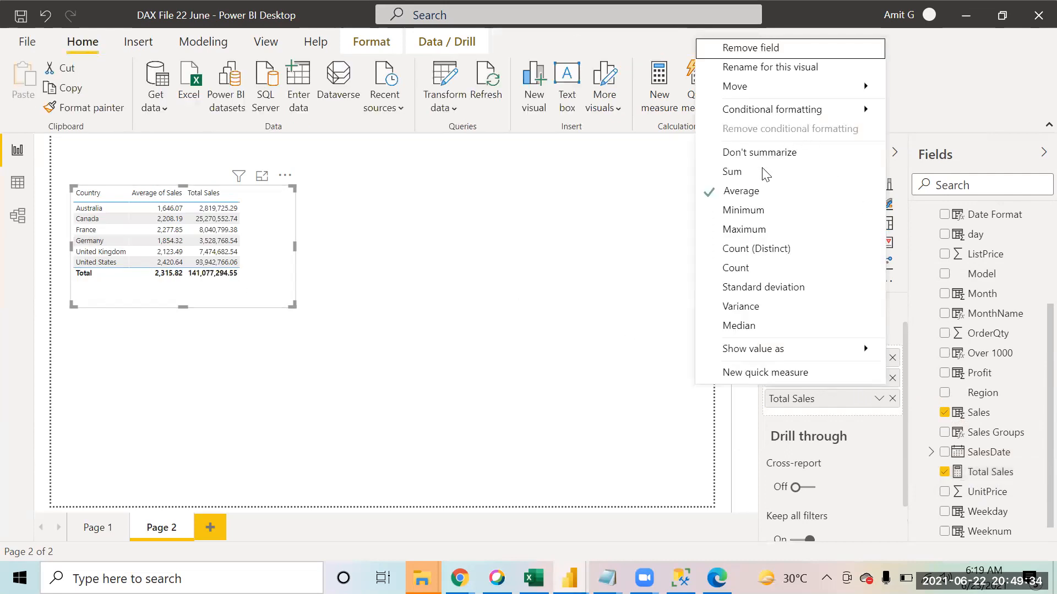
{"action": "left_click", "coordinate": [761, 171]}
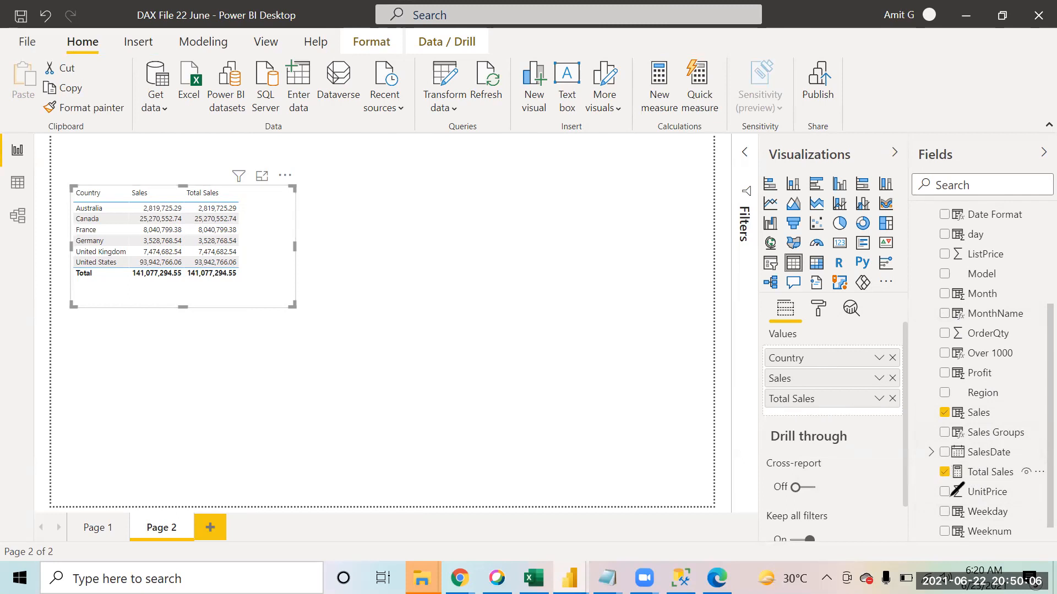
Step: Examine the calculated columns of TrainingSample2 in the data view, through Sales Groups, and return to the report page
{"action": "mouse_move", "coordinate": [948, 460]}
{"action": "left_mouse_down"}
{"action": "mouse_move", "coordinate": [939, 466]}
{"action": "mouse_move", "coordinate": [975, 484]}
{"action": "mouse_move", "coordinate": [967, 459]}
{"action": "mouse_move", "coordinate": [948, 461]}
{"action": "left_mouse_up"}
{"action": "mouse_move", "coordinate": [850, 416]}
{"action": "left_mouse_down"}
{"action": "mouse_move", "coordinate": [889, 443]}
{"action": "mouse_move", "coordinate": [898, 428]}
{"action": "left_mouse_up"}
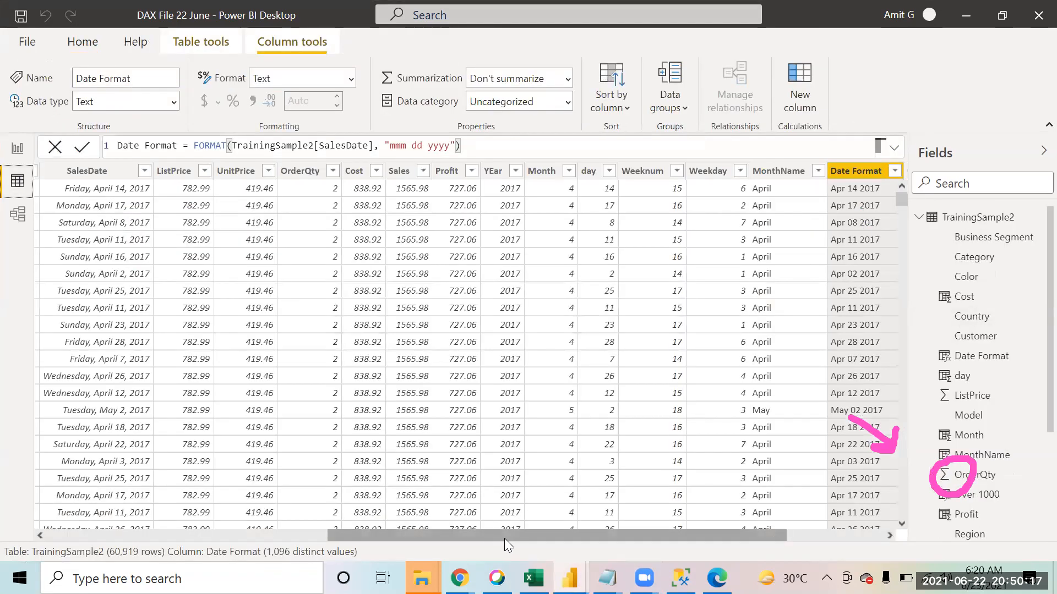
{"action": "left_click_drag", "start_coordinate": [504, 536], "coordinate": [601, 536]}
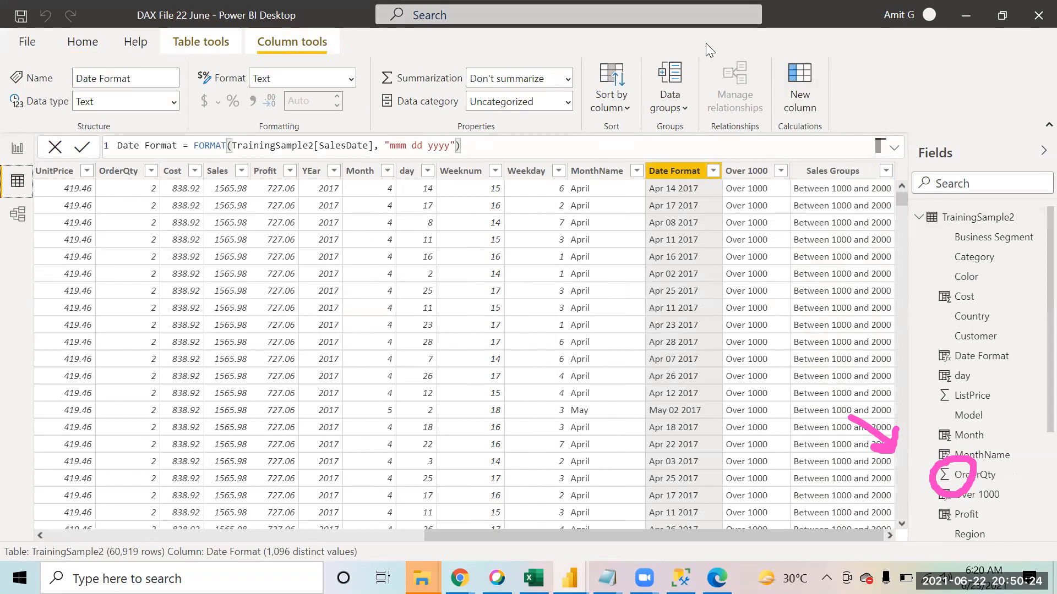
{"action": "left_click", "coordinate": [8, 151]}
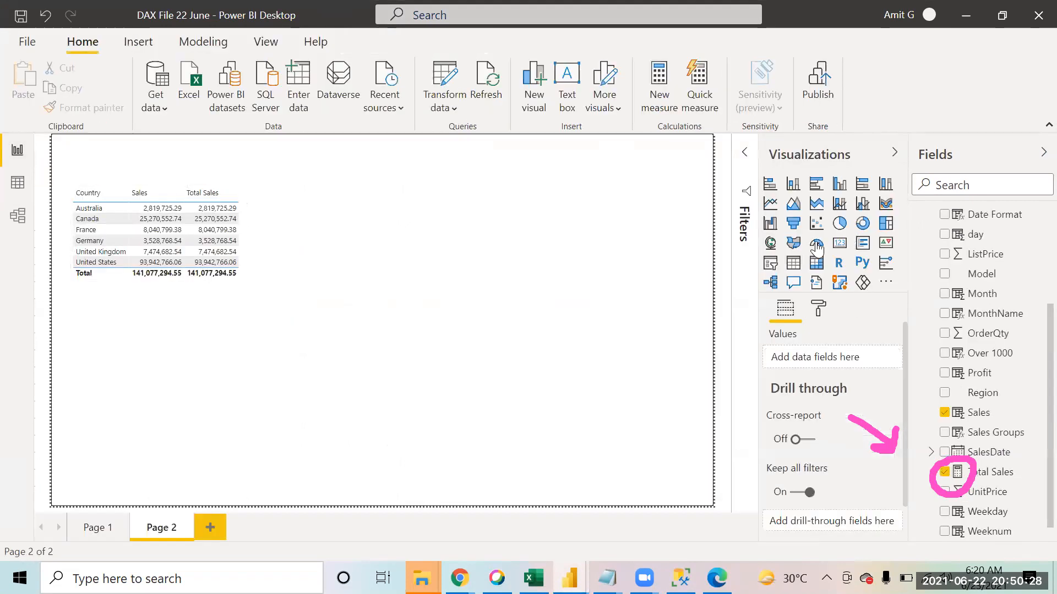
Step: Build an enlarged clustered bar chart beside the country table, with Region on the axis and Total Sales as values
{"action": "left_click", "coordinate": [307, 287]}
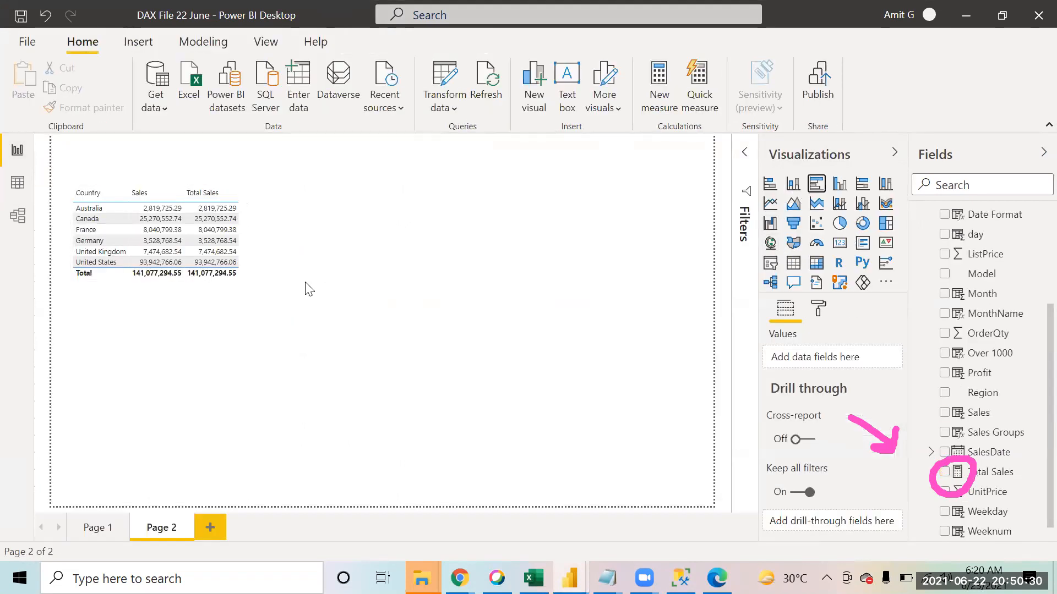
{"action": "left_click_drag", "start_coordinate": [257, 341], "coordinate": [511, 182]}
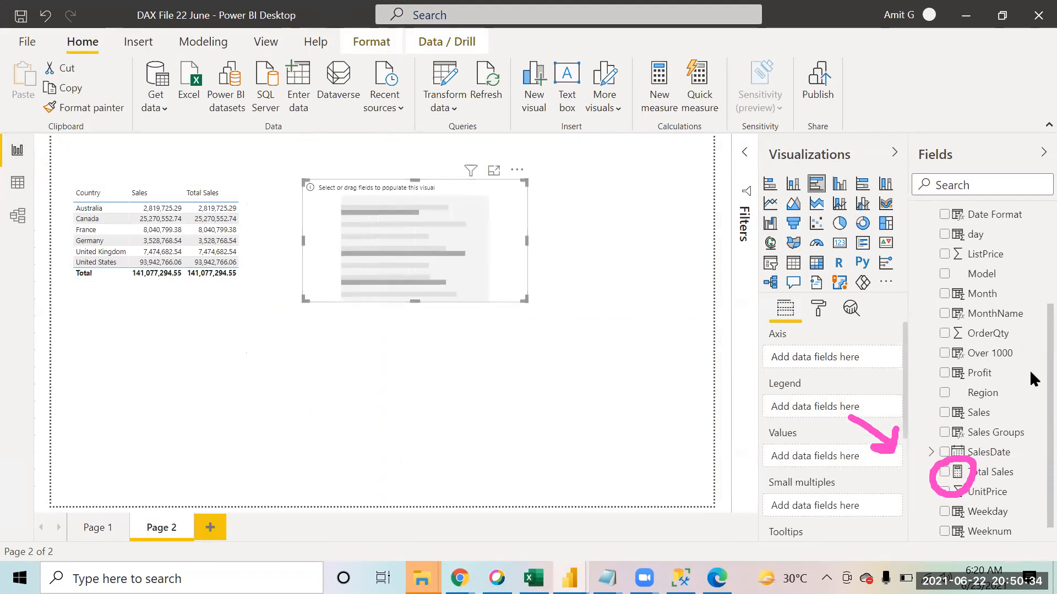
{"action": "left_click_drag", "start_coordinate": [890, 379], "coordinate": [824, 353]}
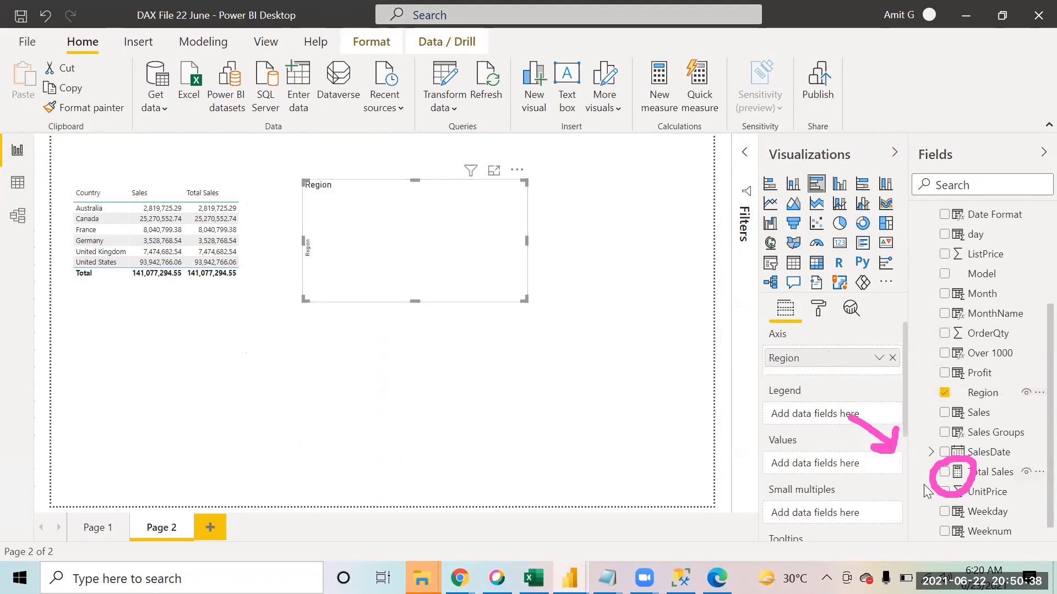
{"action": "left_click_drag", "start_coordinate": [982, 473], "coordinate": [828, 464]}
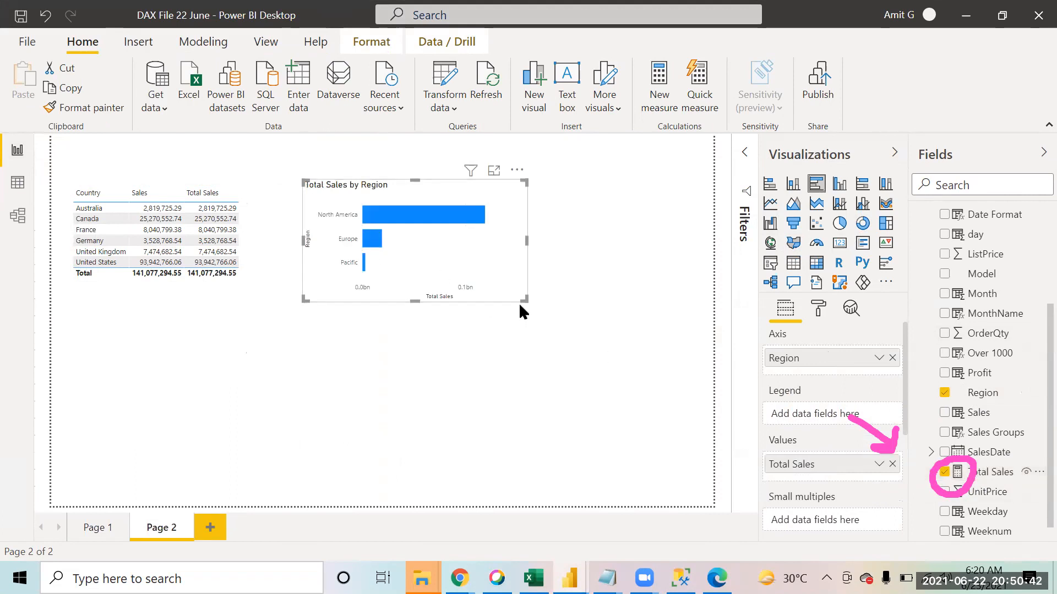
{"action": "left_click_drag", "start_coordinate": [524, 301], "coordinate": [543, 381]}
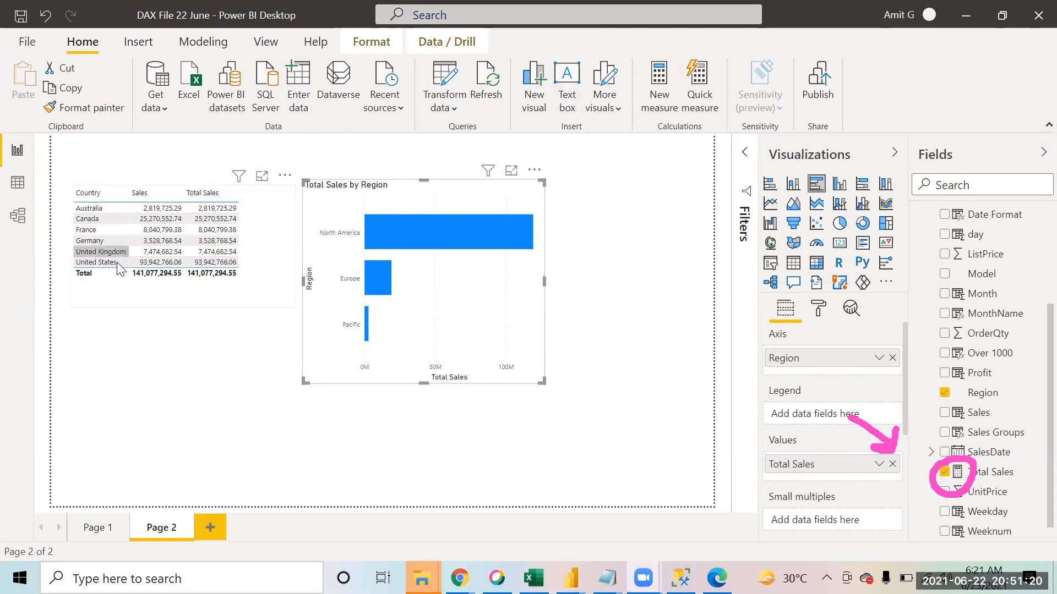
{"action": "left_click_drag", "start_coordinate": [543, 382], "coordinate": [534, 364]}
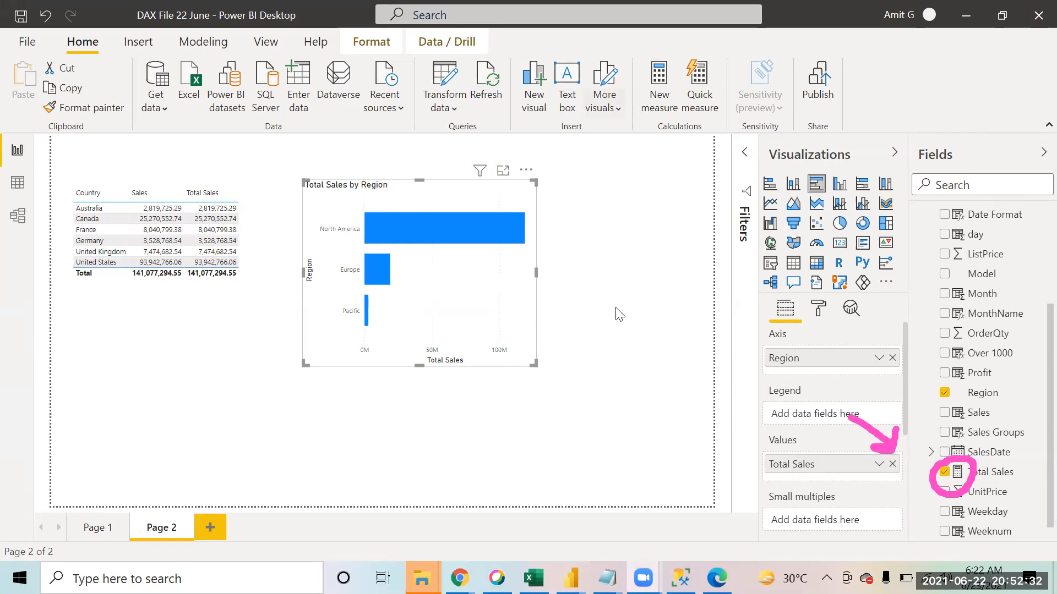
Step: Add a second, empty table visual below the country table and widen it
{"action": "left_click", "coordinate": [682, 397]}
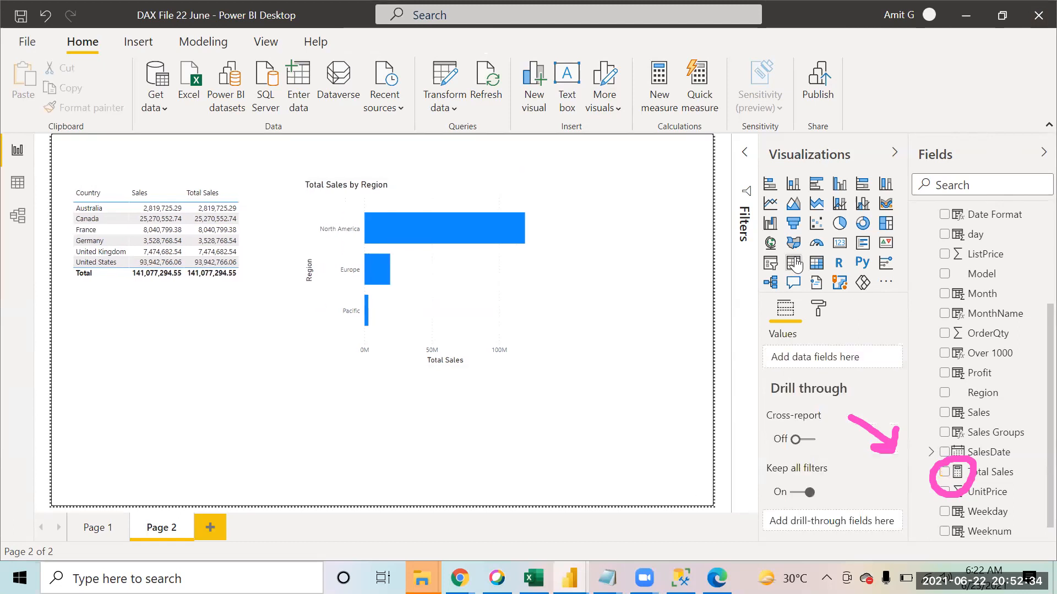
{"action": "left_click", "coordinate": [793, 262]}
{"action": "left_click_drag", "start_coordinate": [593, 198], "coordinate": [201, 310]}
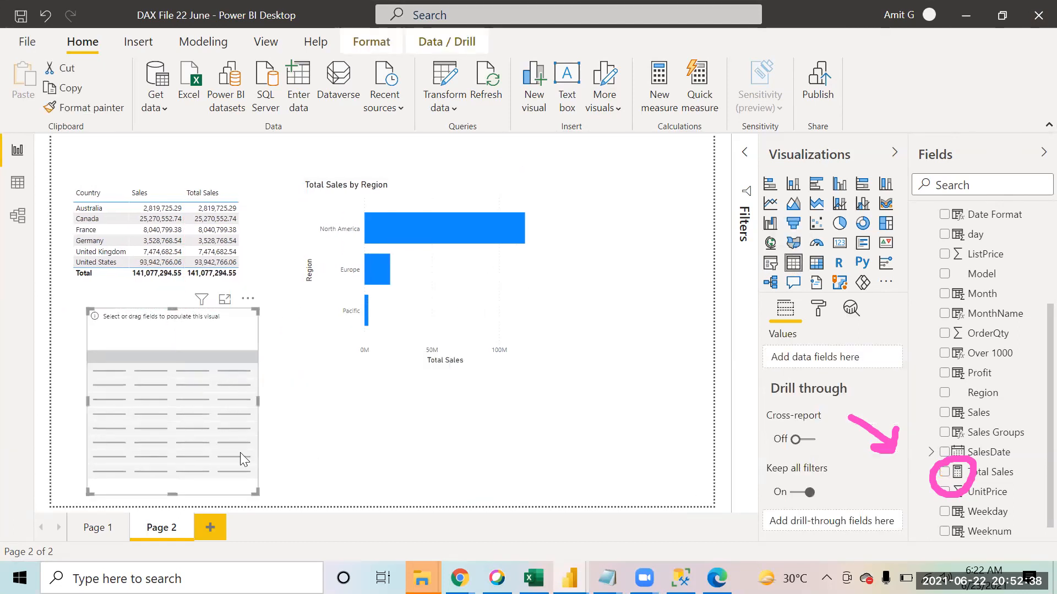
{"action": "left_click_drag", "start_coordinate": [257, 489], "coordinate": [338, 491]}
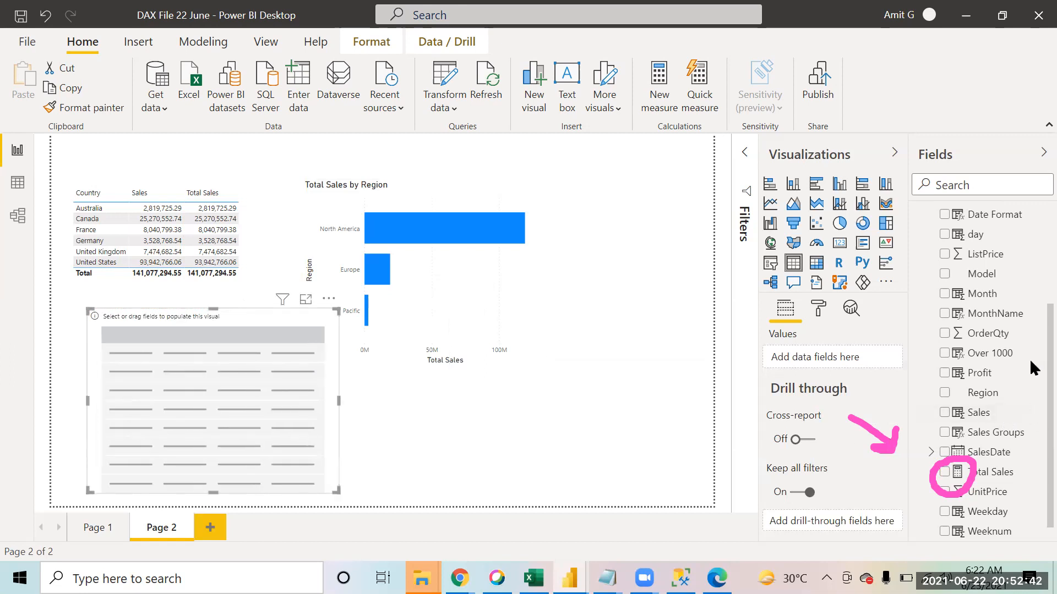
Step: Add the Country, Sales and Profit fields to the new table's values
{"action": "scroll", "coordinate": [1030, 335], "scroll_direction": "up", "scroll_amount": 3}
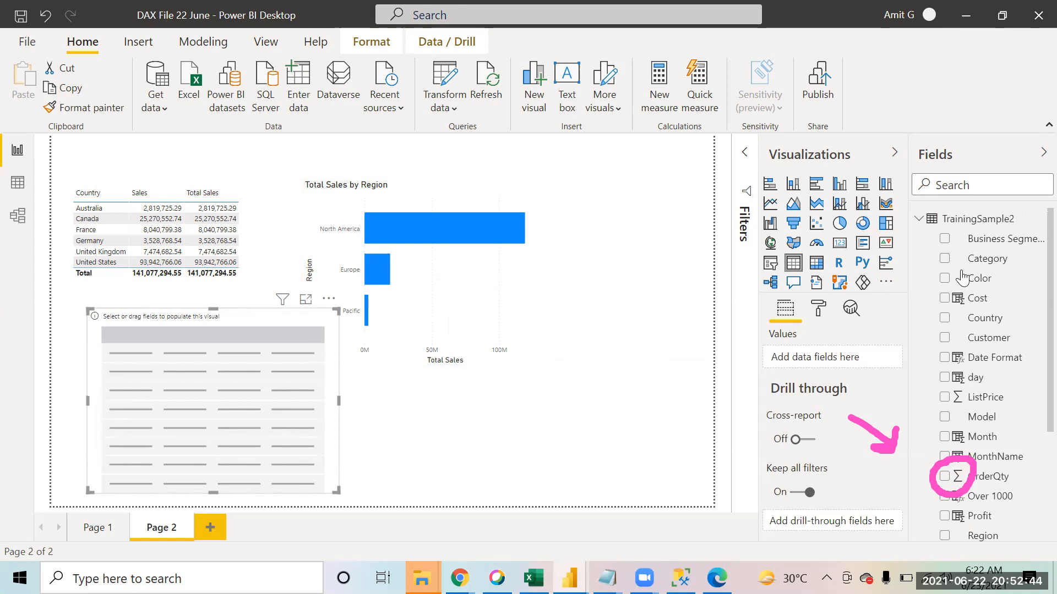
{"action": "left_click_drag", "start_coordinate": [982, 318], "coordinate": [817, 350]}
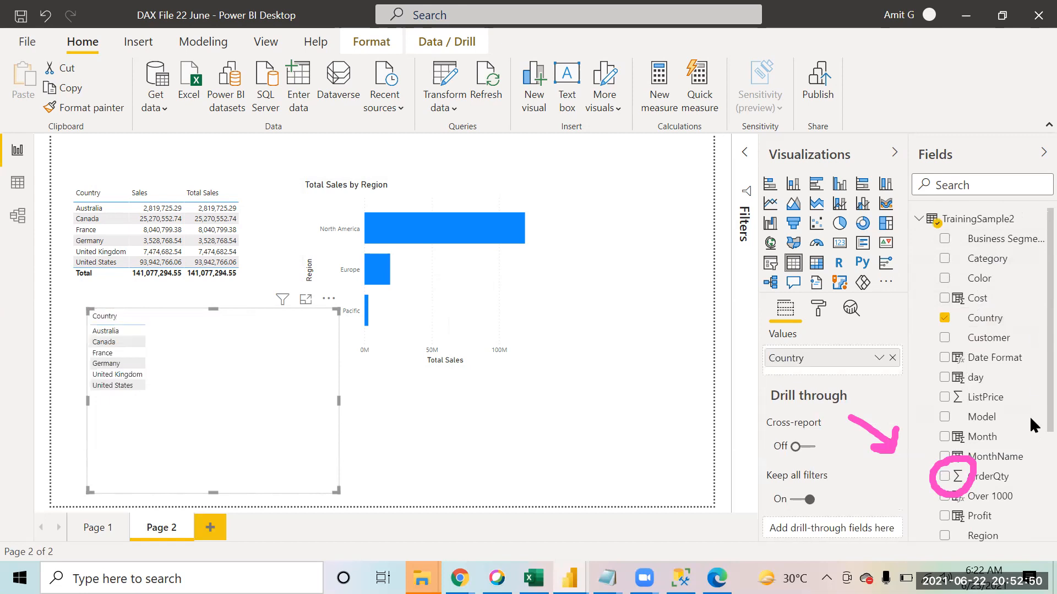
{"action": "scroll", "coordinate": [1030, 506], "scroll_direction": "down", "scroll_amount": 3}
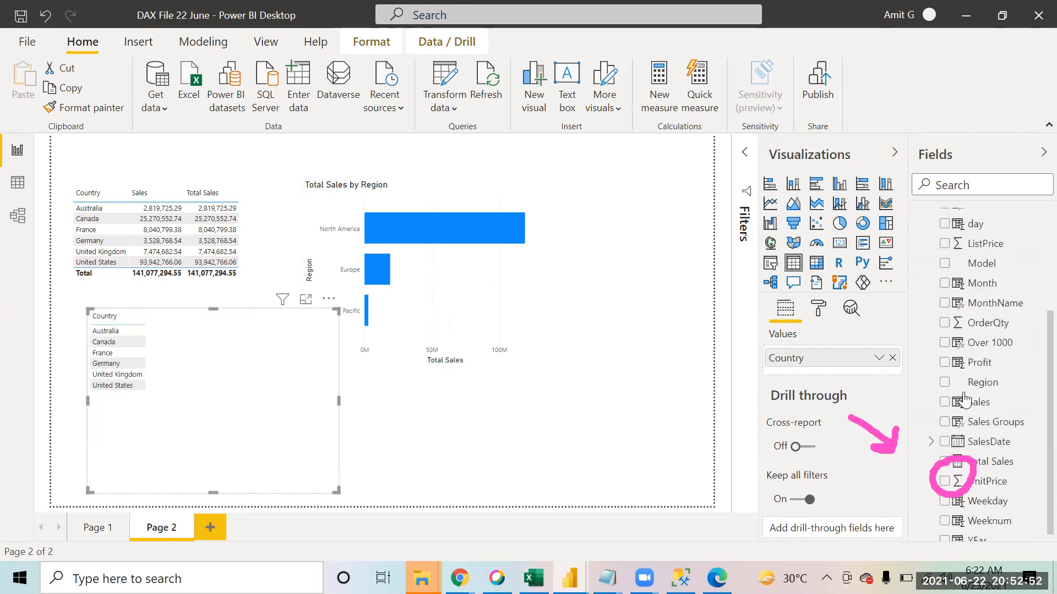
{"action": "left_click_drag", "start_coordinate": [975, 409], "coordinate": [857, 392]}
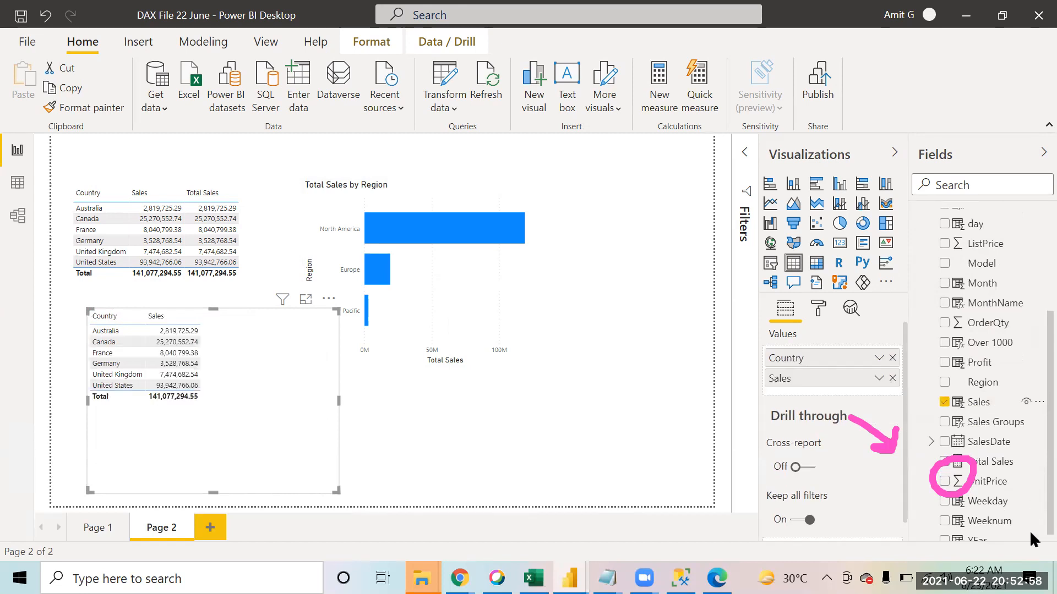
{"action": "scroll", "coordinate": [989, 380], "scroll_direction": "down", "scroll_amount": 1}
{"action": "left_click_drag", "start_coordinate": [989, 361], "coordinate": [828, 390]}
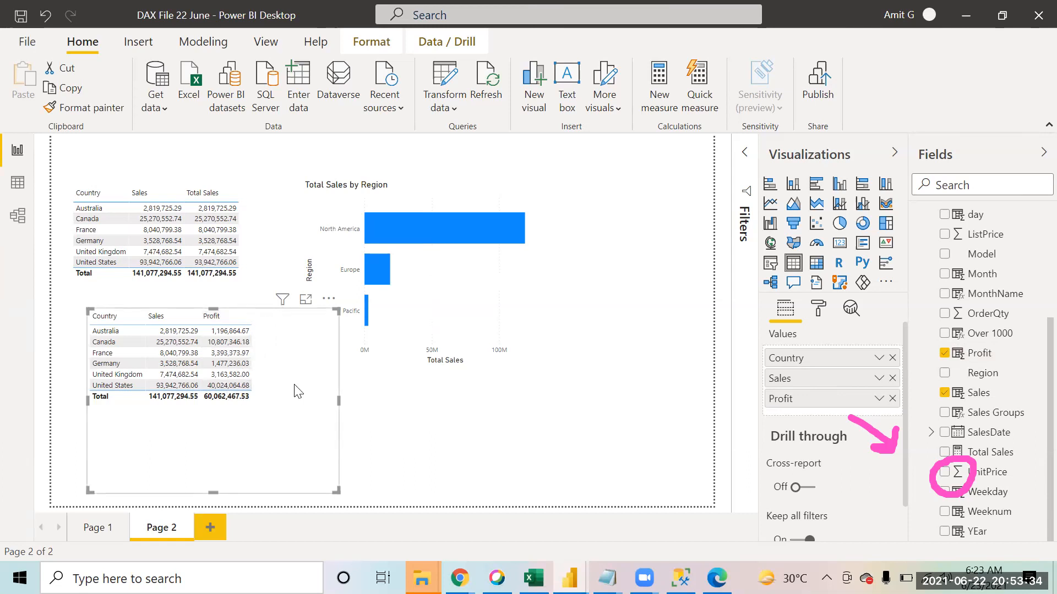
Step: Shorten the second table, align it with the left edge of the table above and leave spare width for another column
{"action": "left_click_drag", "start_coordinate": [335, 487], "coordinate": [287, 424]}
{"action": "mouse_move", "coordinate": [274, 312]}
{"action": "left_mouse_down"}
{"action": "mouse_move", "coordinate": [248, 316]}
{"action": "mouse_move", "coordinate": [257, 316]}
{"action": "left_mouse_up"}
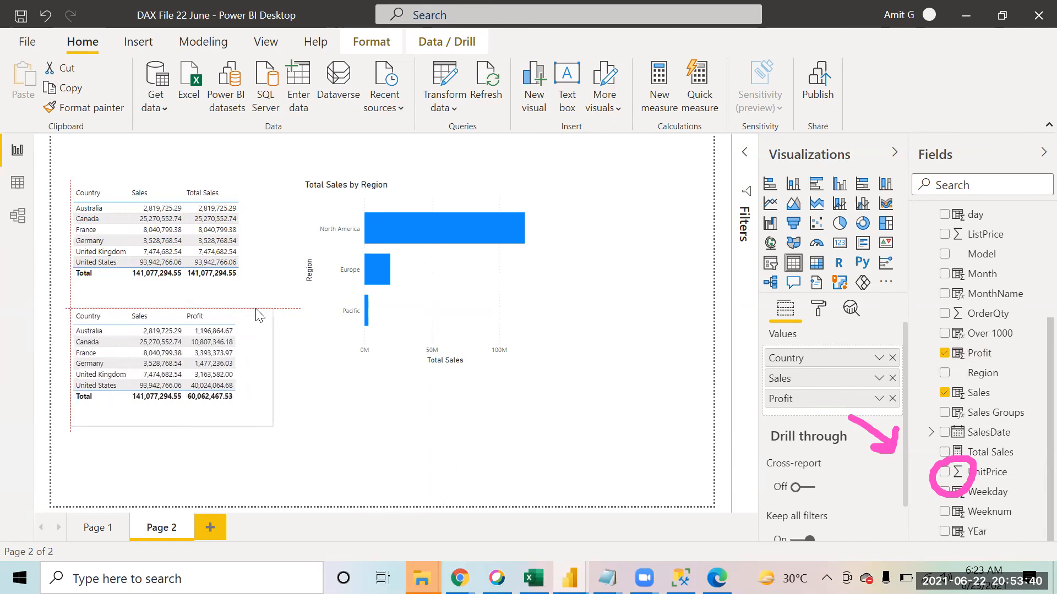
{"action": "left_click_drag", "start_coordinate": [271, 426], "coordinate": [330, 437]}
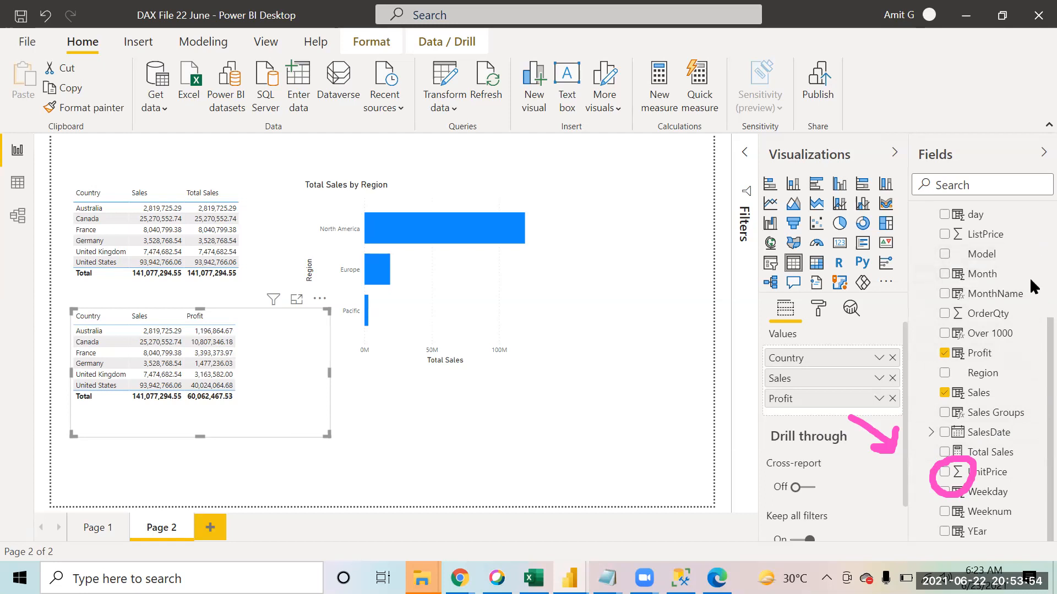
Step: Insert the Cost field between Country and Sales in the second table's values
{"action": "scroll", "coordinate": [1029, 277], "scroll_direction": "up", "scroll_amount": 3}
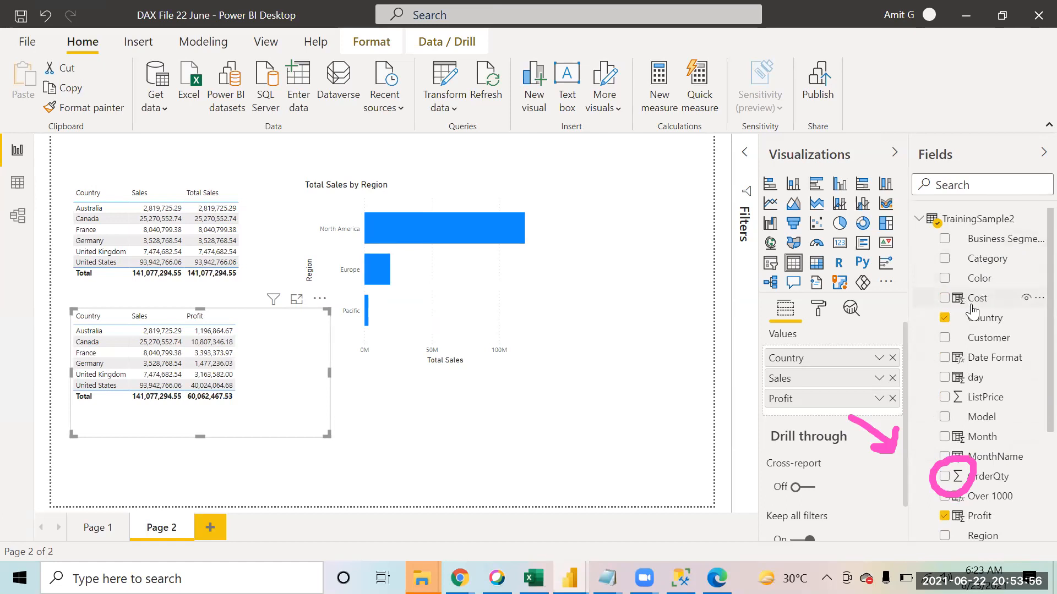
{"action": "left_click_drag", "start_coordinate": [975, 297], "coordinate": [807, 367]}
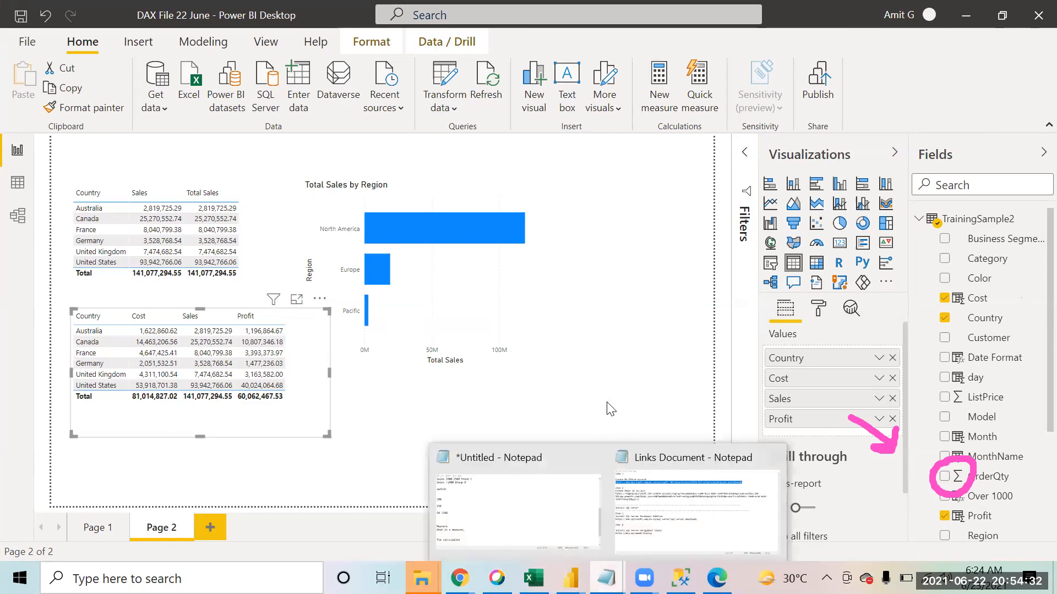
{"action": "key", "text": "Escape"}
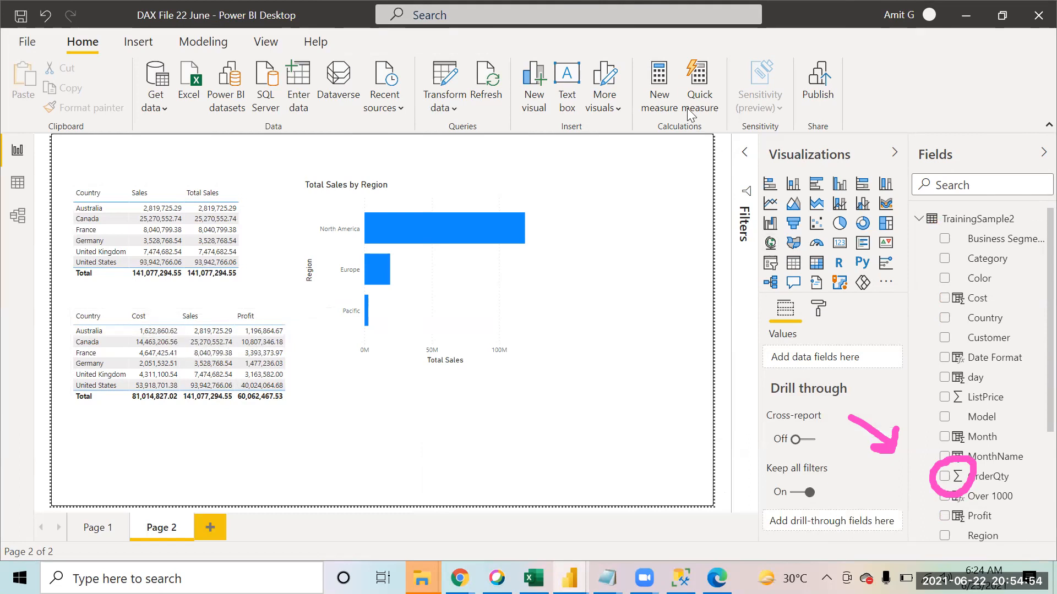
Step: Create the measure Profit MArgin = SUM(TrainingSample2[Profit])/SUM(TrainingSample2[Cost])
{"action": "left_click", "coordinate": [662, 98]}
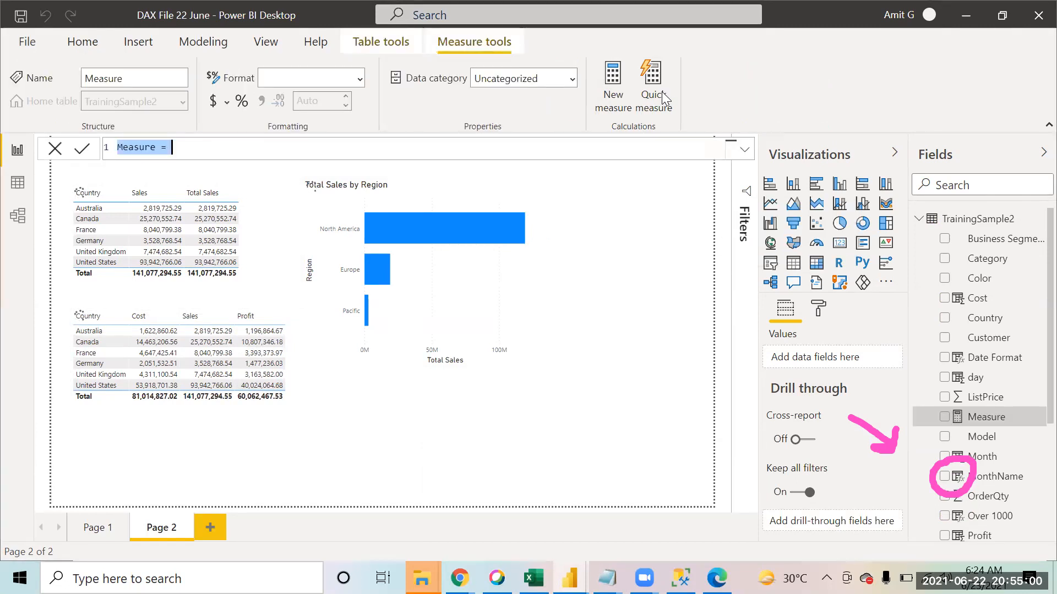
{"action": "type", "text": "Profi"}
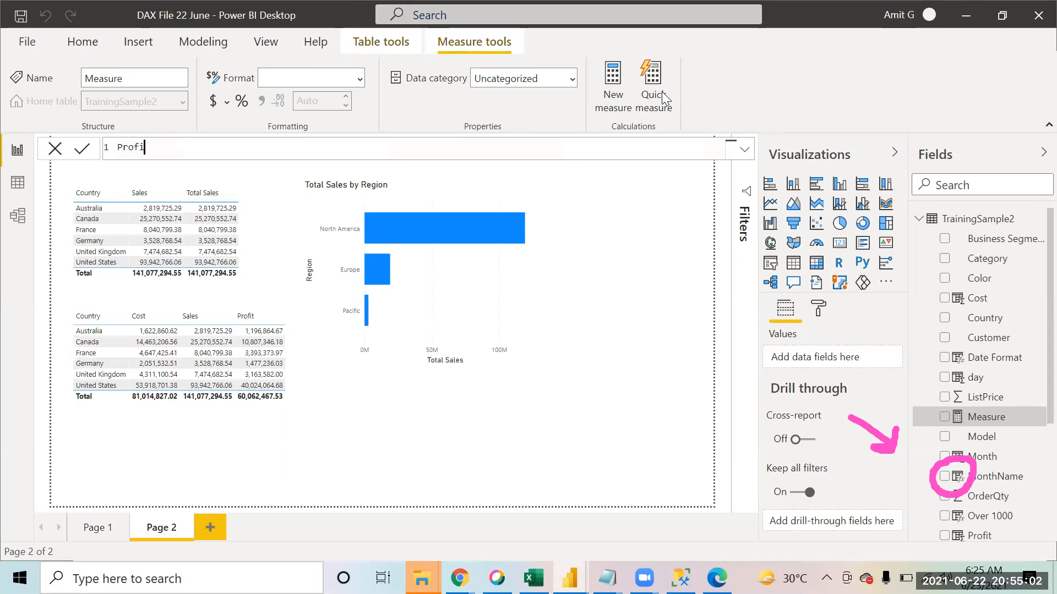
{"action": "type", "text": "t MArgin= SUM("}
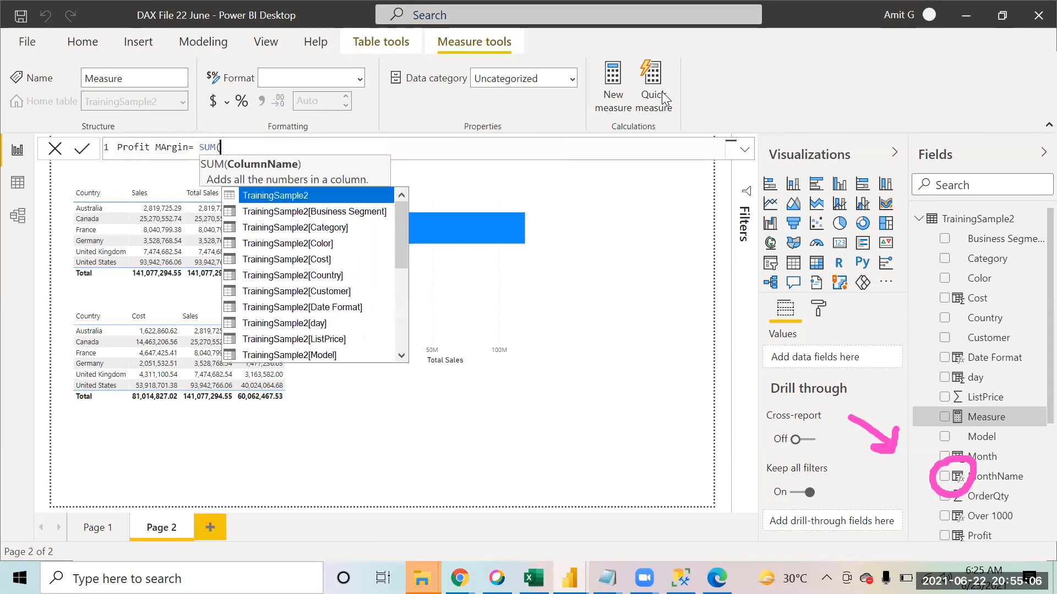
{"action": "type", "text": "TrainingSample2[Prof"}
{"action": "key", "text": "Tab"}
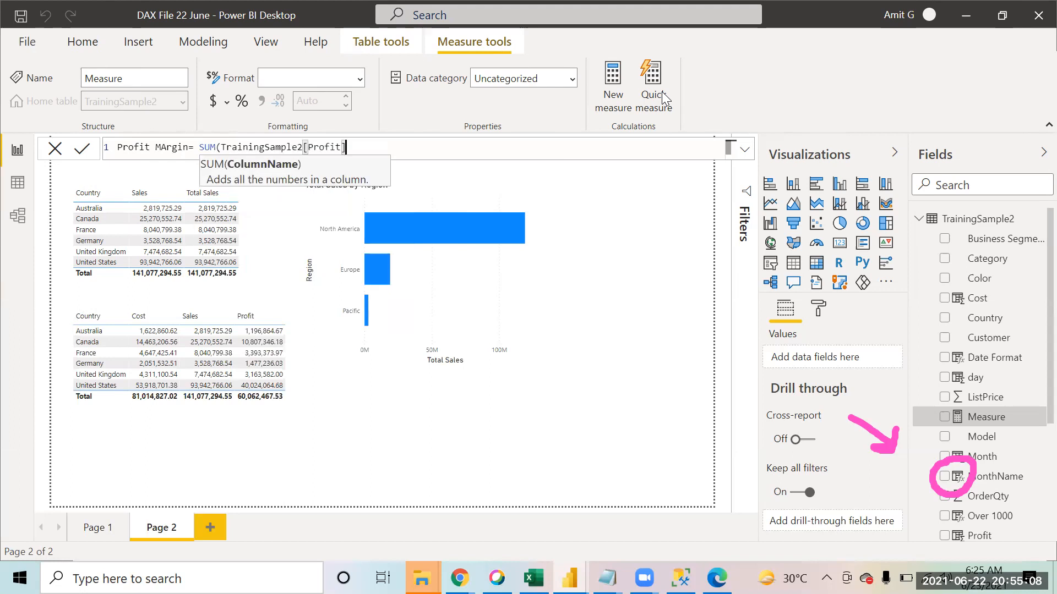
{"action": "type", "text": ")"}
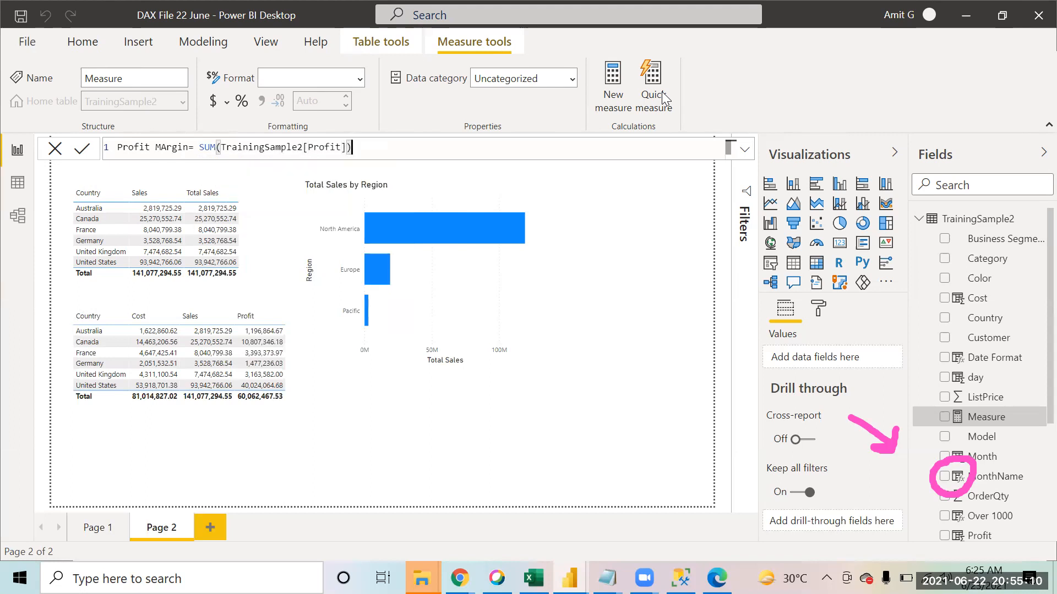
{"action": "type", "text": "/SUM("}
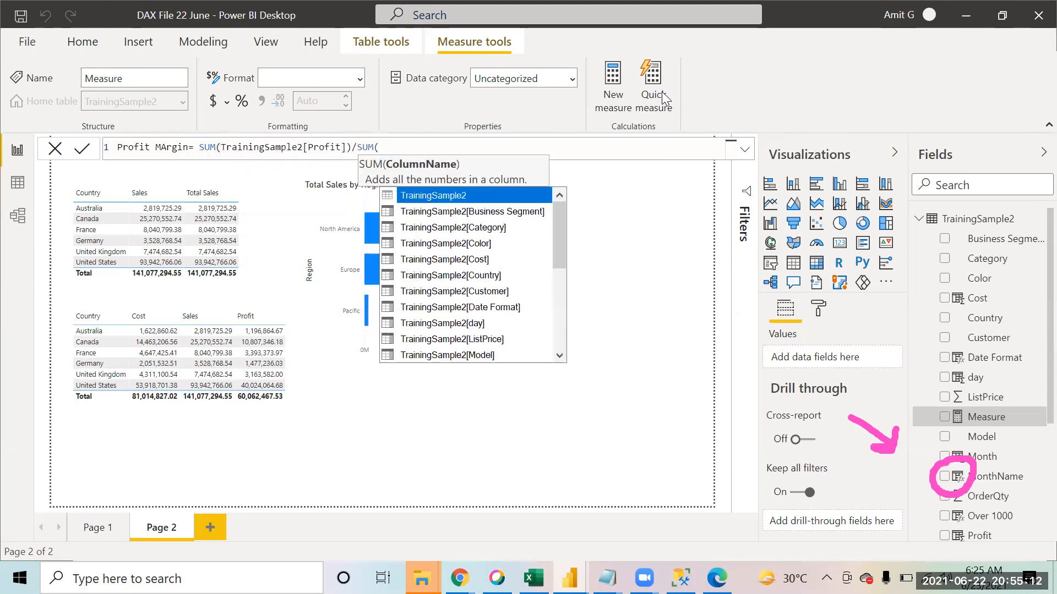
{"action": "type", "text": "cost"}
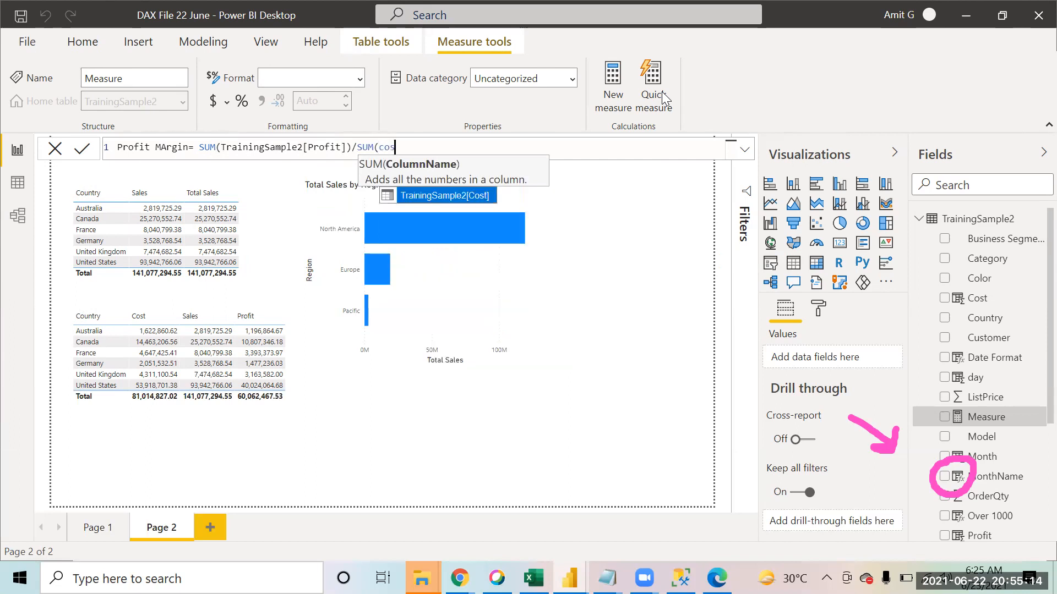
{"action": "key", "text": "Tab"}
{"action": "type", "text": ")"}
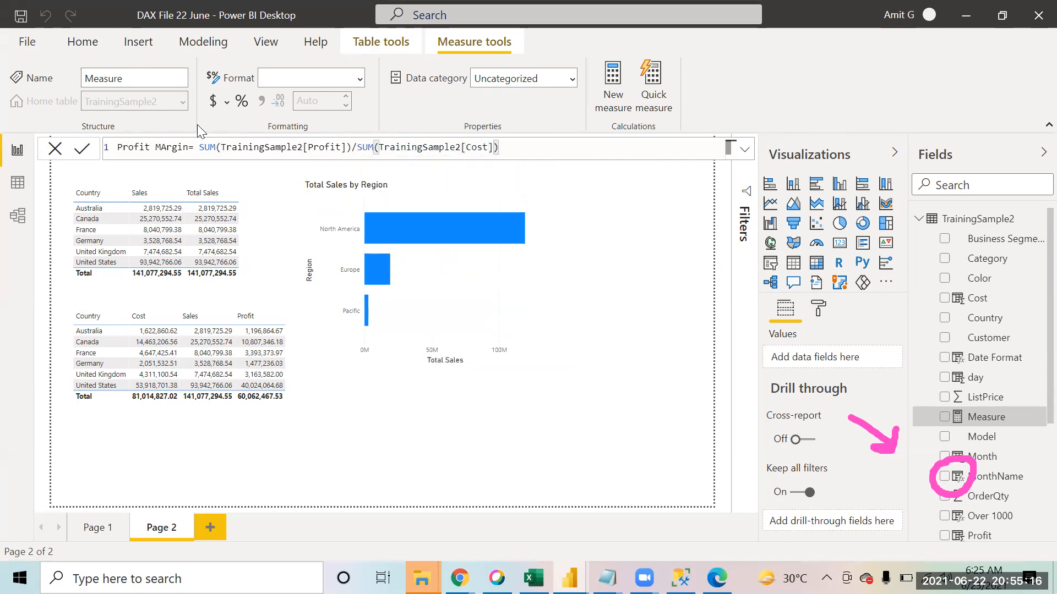
{"action": "left_click", "coordinate": [73, 154]}
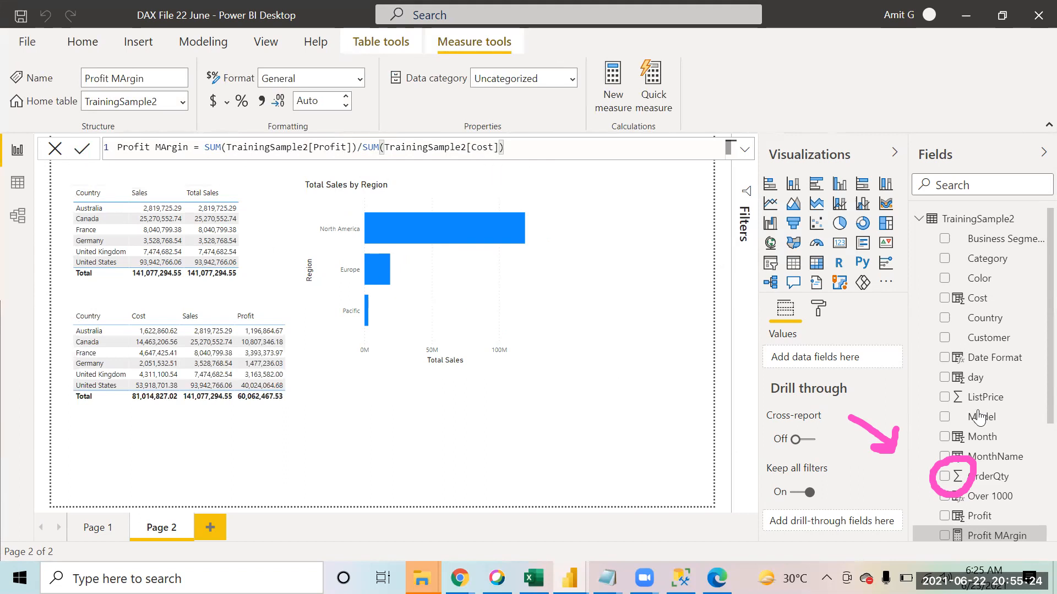
Step: Enlarge the second country table and add the Profit MArgin measure after Profit, leaving the measure selected in the field list
{"action": "scroll", "coordinate": [1029, 435], "scroll_direction": "down", "scroll_amount": 2}
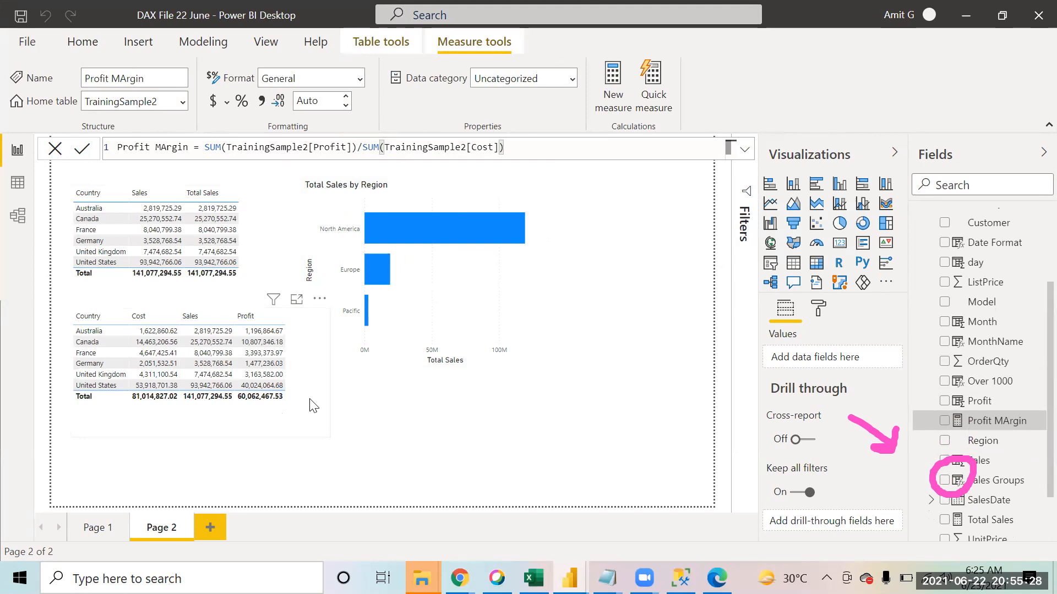
{"action": "left_click", "coordinate": [327, 434]}
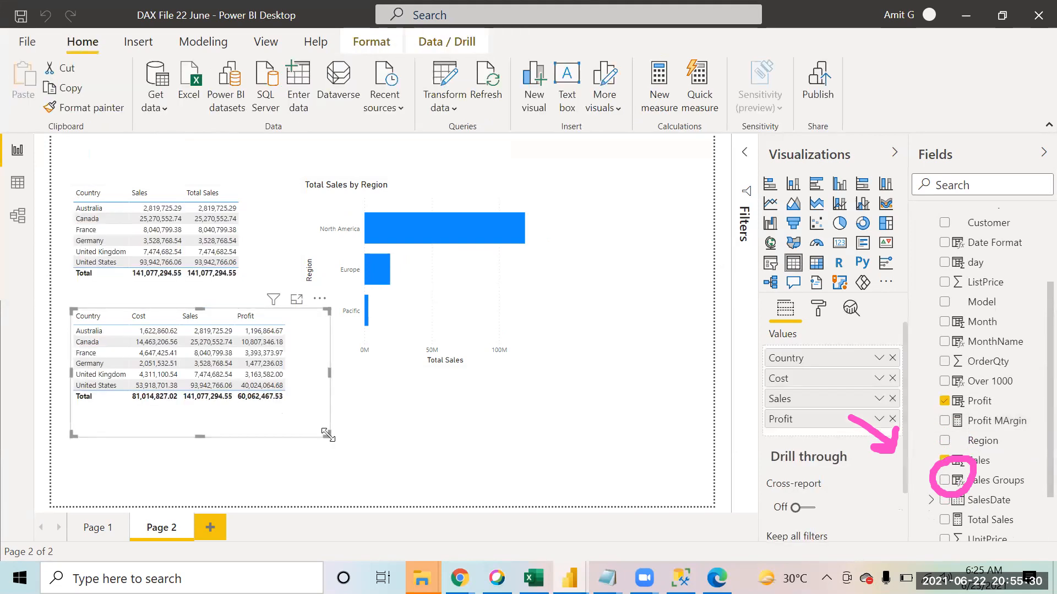
{"action": "left_click_drag", "start_coordinate": [328, 436], "coordinate": [392, 450]}
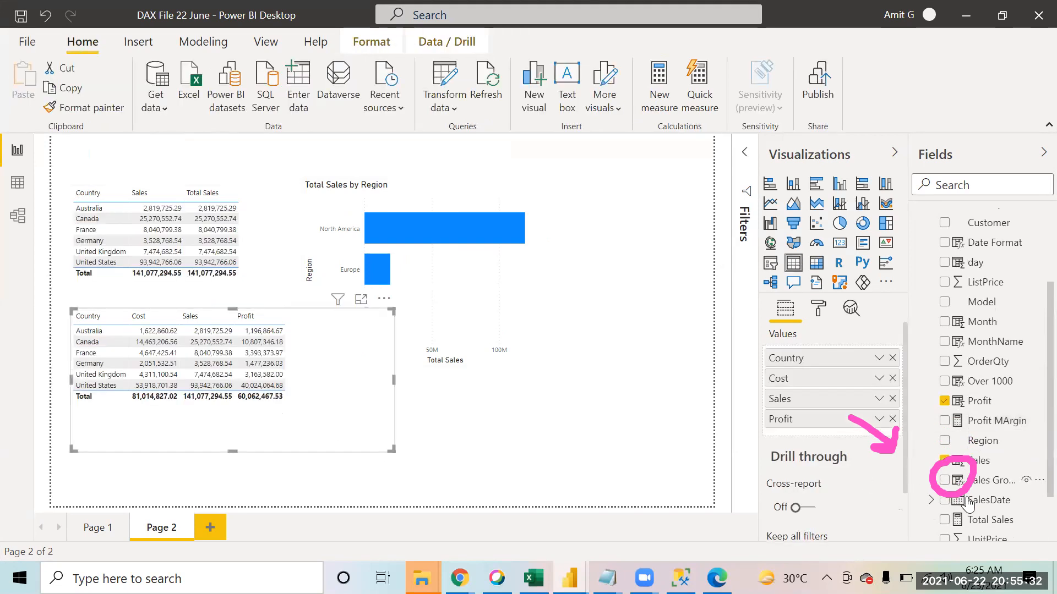
{"action": "left_click_drag", "start_coordinate": [991, 427], "coordinate": [330, 391]}
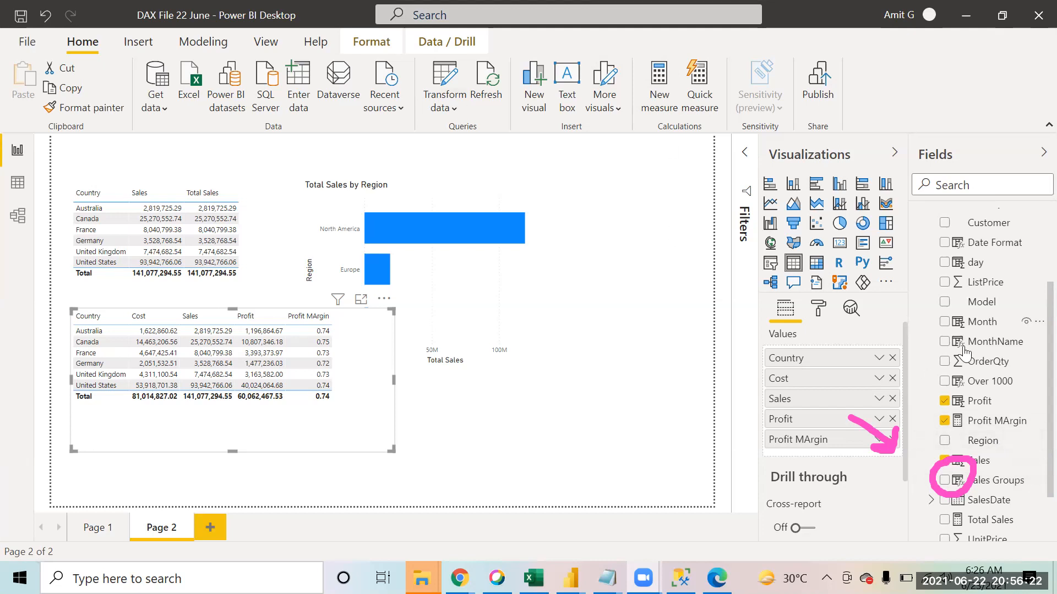
{"action": "left_click", "coordinate": [1010, 422]}
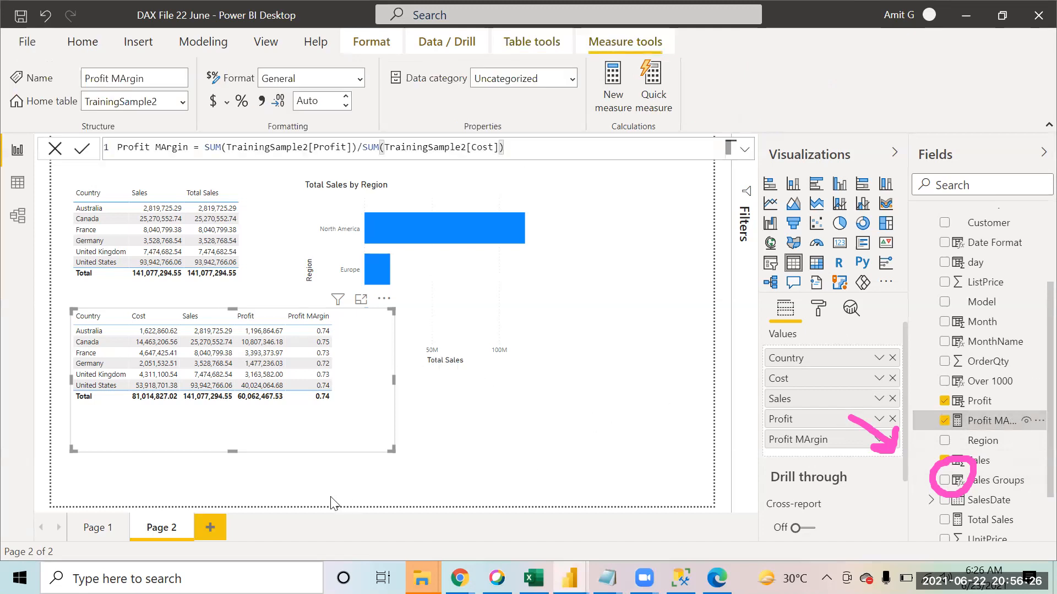
Step: In the Jun 21 PowerBI session report, show the lower table's Profit Margin as percent of grand total
{"action": "mouse_move", "coordinate": [310, 351]}
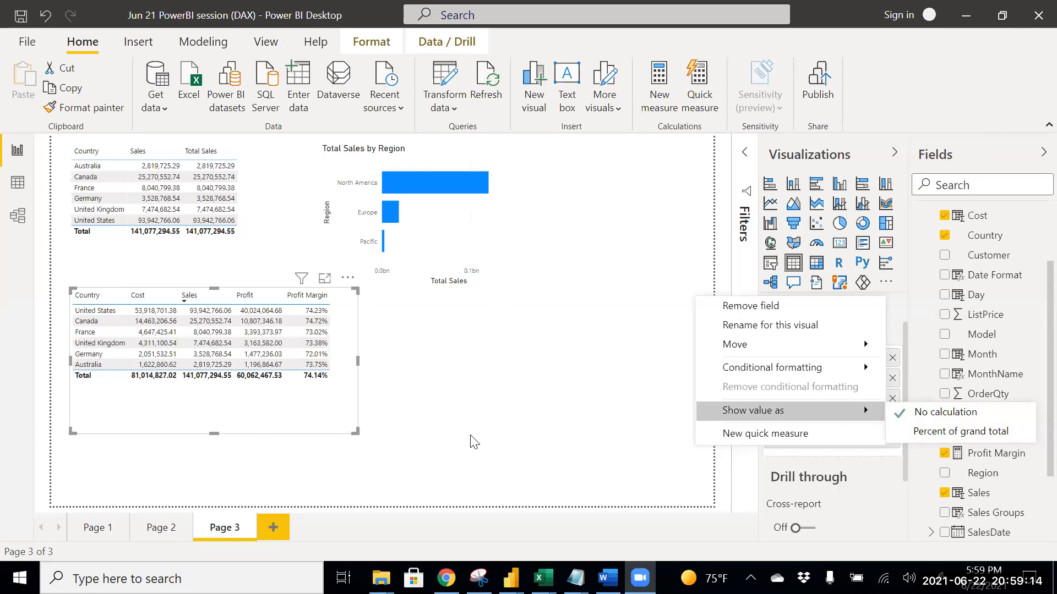
{"action": "left_click", "coordinate": [328, 423]}
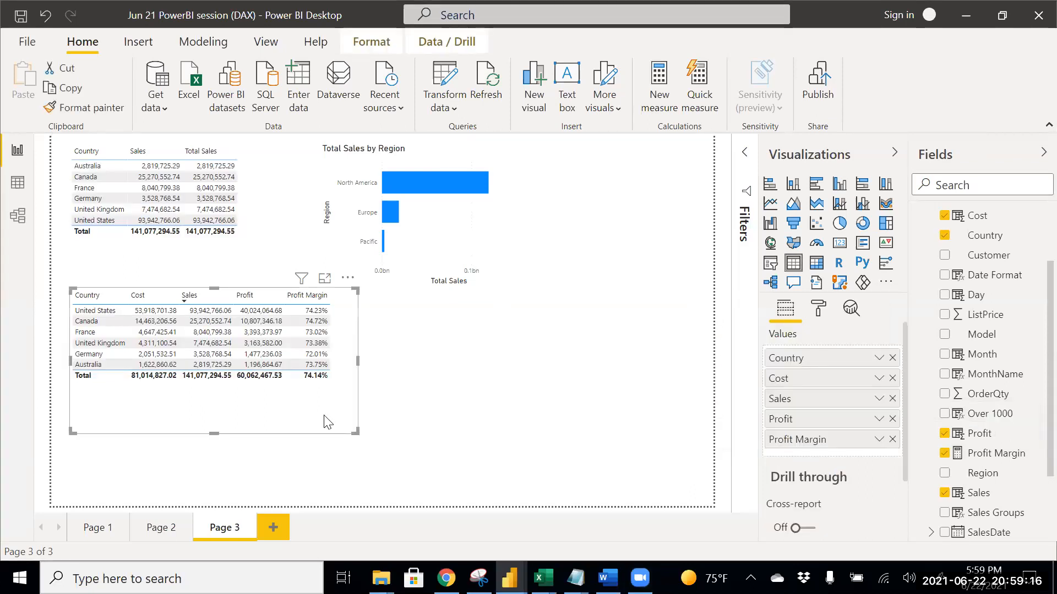
{"action": "left_click", "coordinate": [879, 439]}
{"action": "mouse_move", "coordinate": [863, 412]}
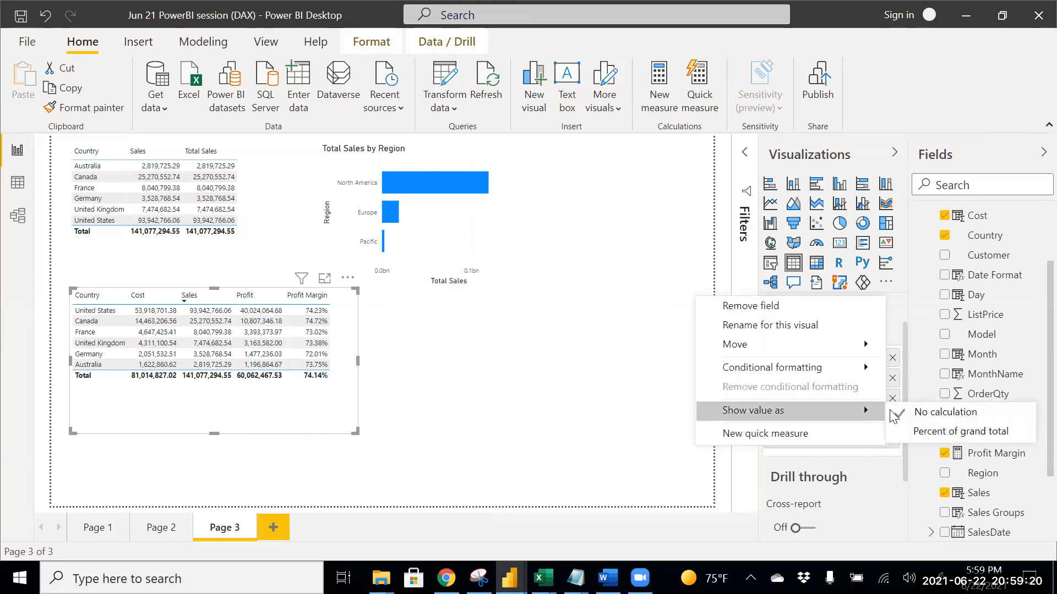
{"action": "left_click", "coordinate": [961, 432]}
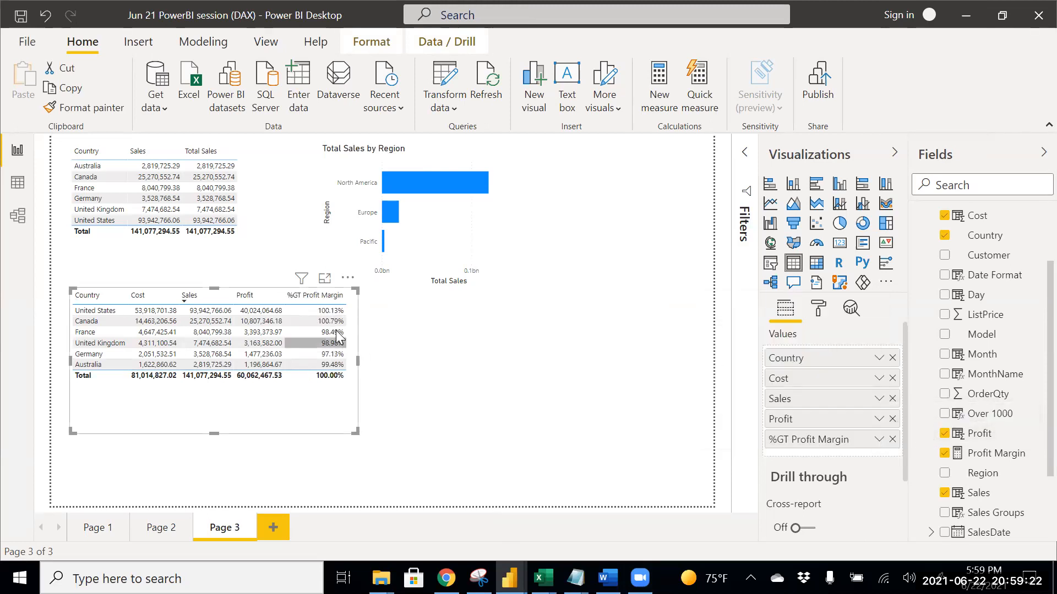
Step: Set the lower table's Profit Margin back to no calculation and widen the table slightly
{"action": "left_click", "coordinate": [879, 439]}
{"action": "mouse_move", "coordinate": [862, 433]}
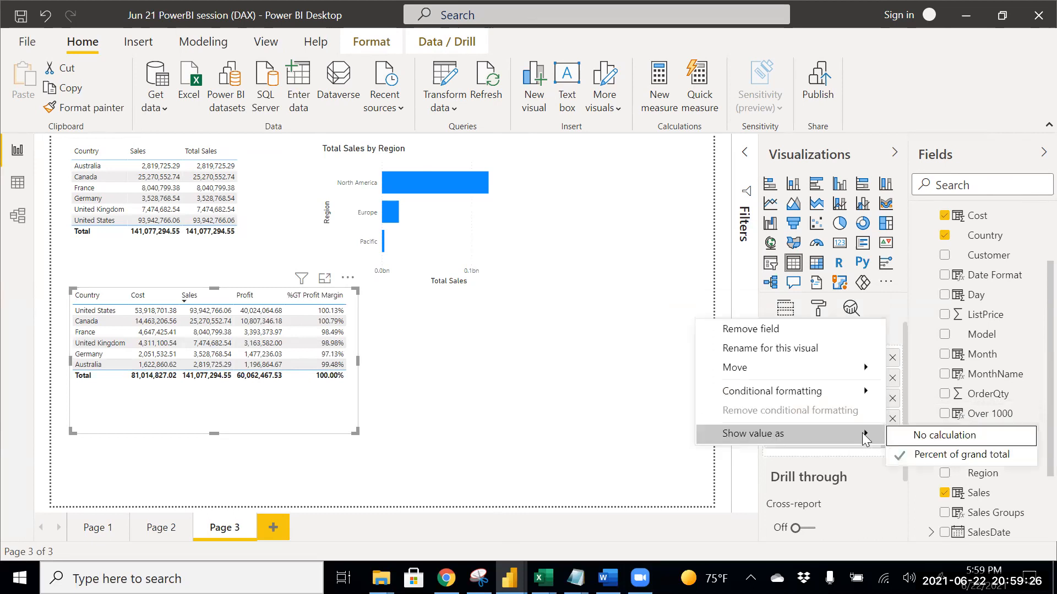
{"action": "left_click", "coordinate": [913, 436]}
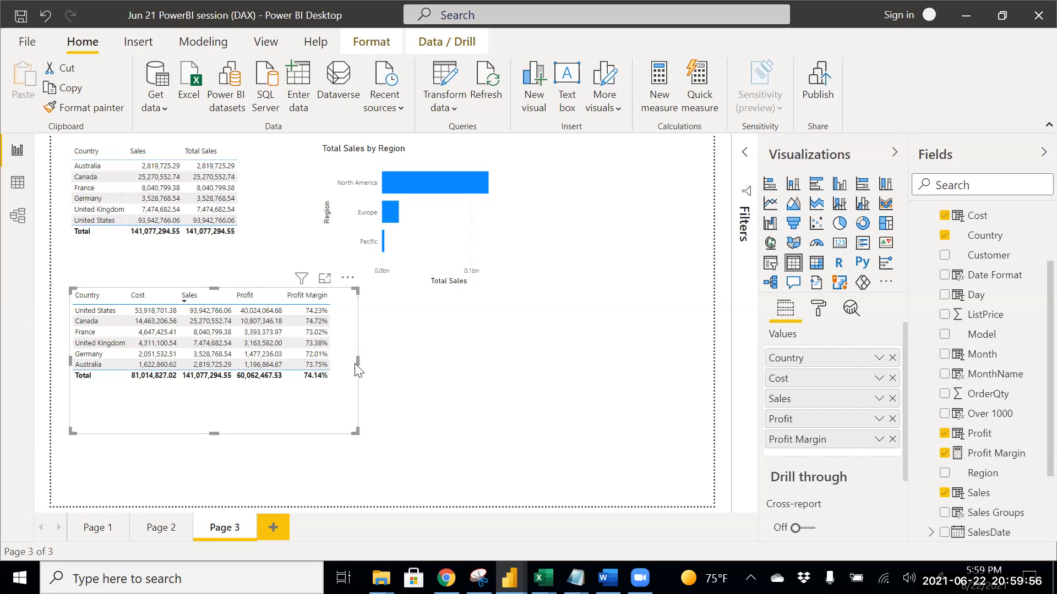
{"action": "left_click_drag", "start_coordinate": [355, 364], "coordinate": [374, 364]}
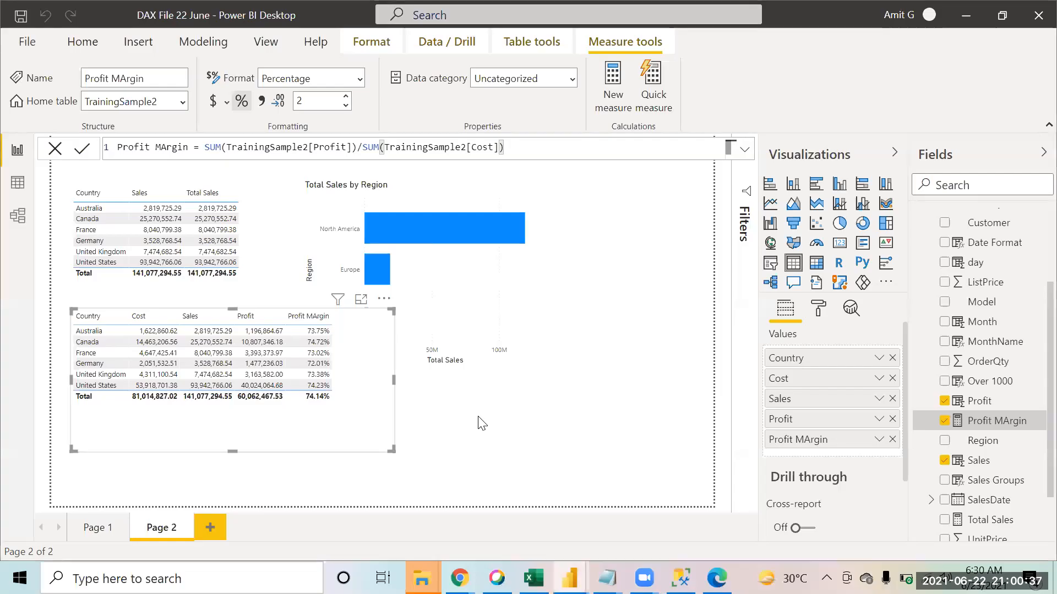
Step: In the DAX File 22 June report, add a new page with an empty table visual, moved down the canvas and widened
{"action": "left_click", "coordinate": [478, 421]}
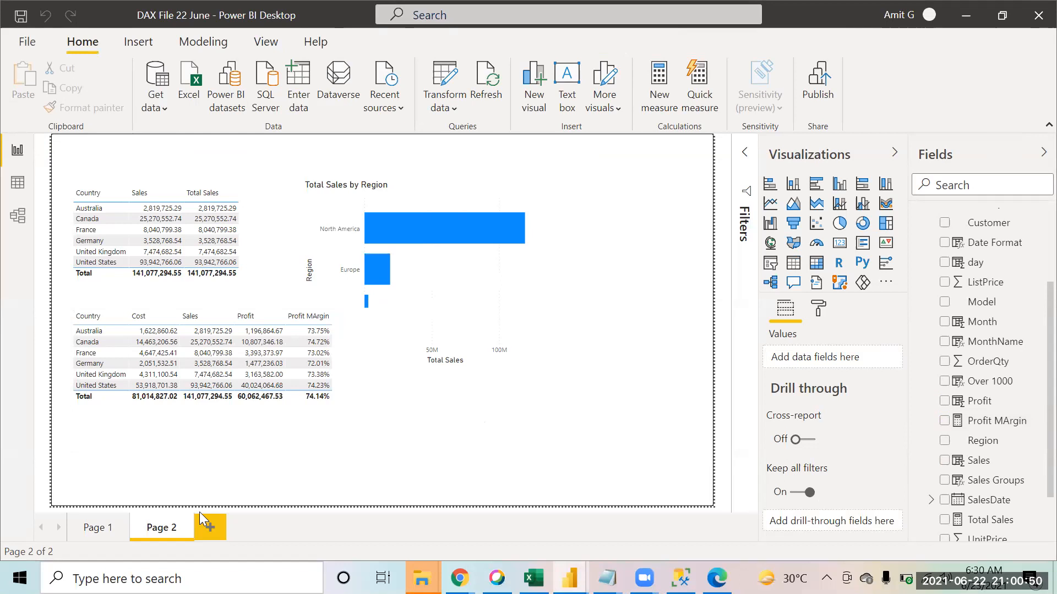
{"action": "left_click", "coordinate": [204, 526]}
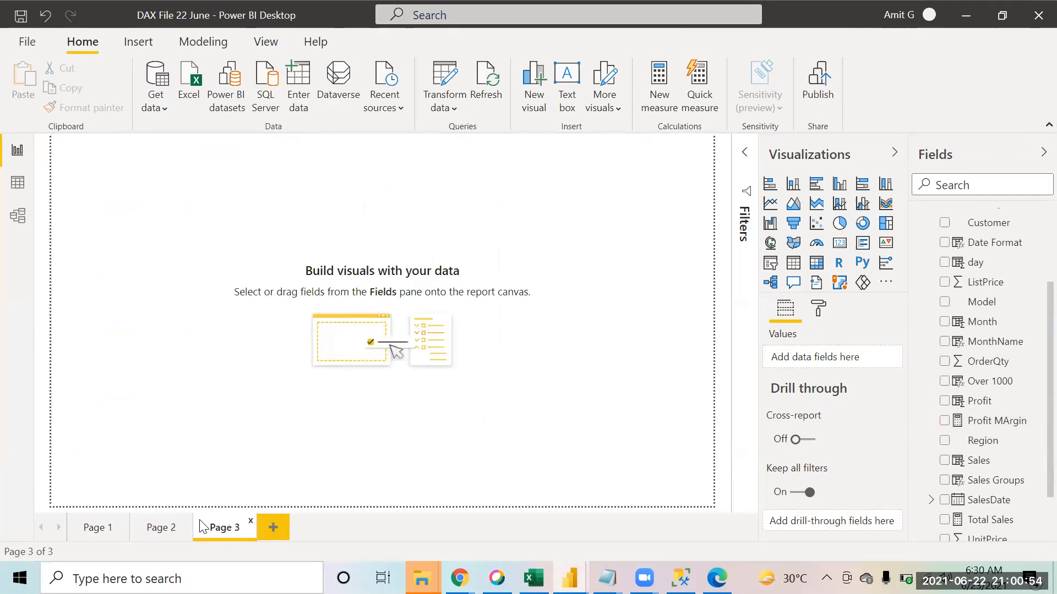
{"action": "left_click", "coordinate": [791, 269]}
{"action": "left_click_drag", "start_coordinate": [185, 174], "coordinate": [235, 267]}
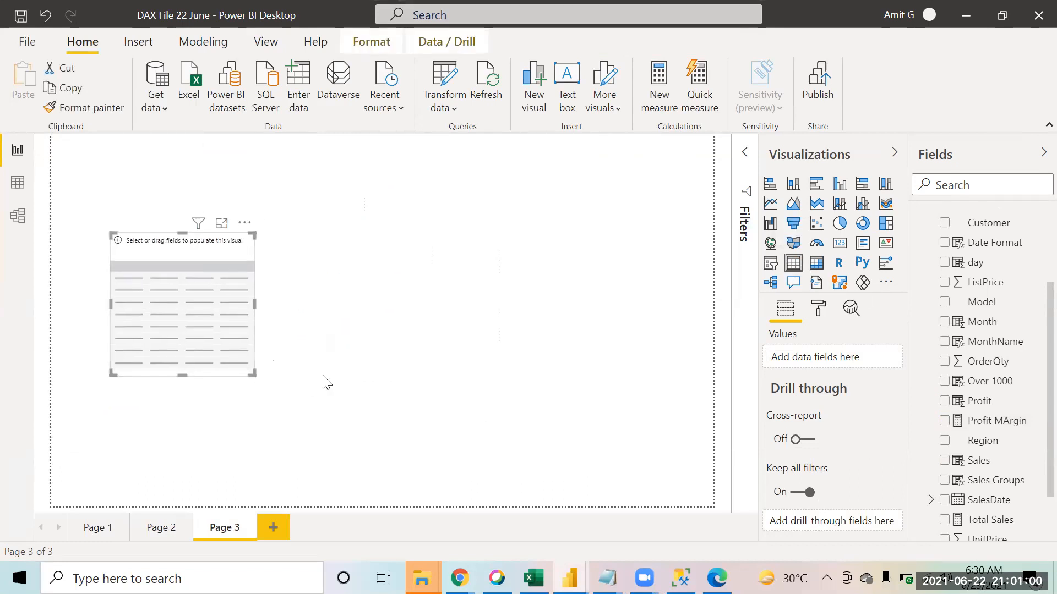
{"action": "left_click_drag", "start_coordinate": [327, 383], "coordinate": [371, 379]}
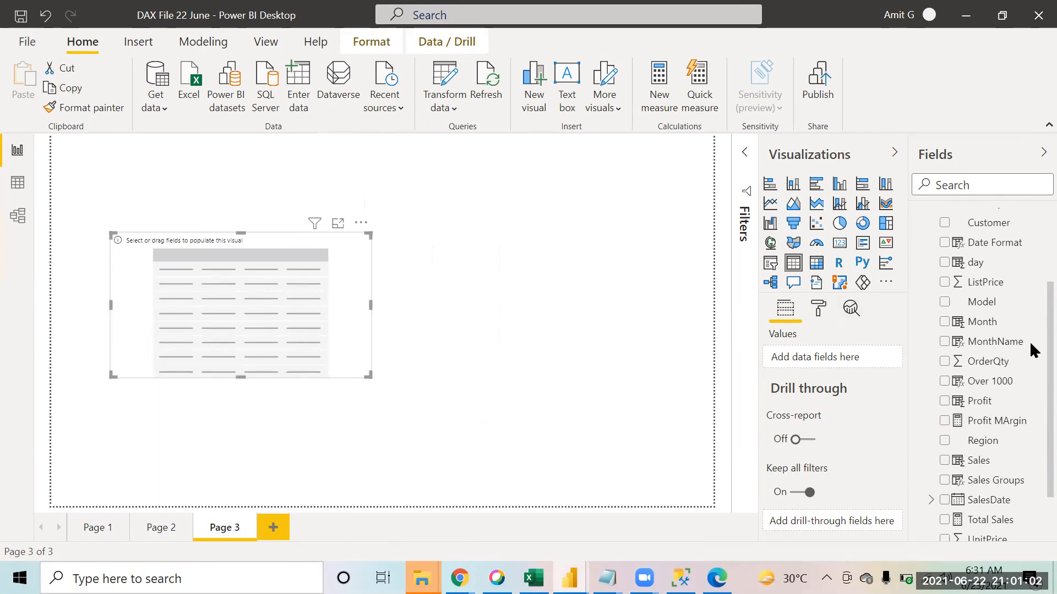
Step: Add the Country and Sales fields to the new page's table and deselect it
{"action": "scroll", "coordinate": [1029, 341], "scroll_direction": "up", "scroll_amount": 4}
{"action": "left_click_drag", "start_coordinate": [978, 325], "coordinate": [834, 358]}
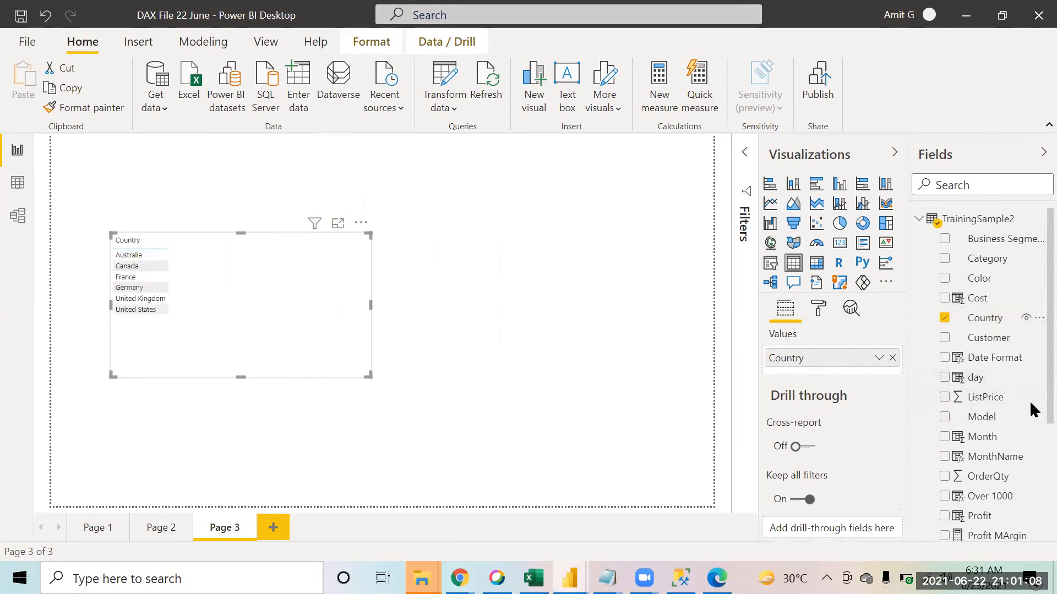
{"action": "scroll", "coordinate": [1032, 410], "scroll_direction": "down", "scroll_amount": 5}
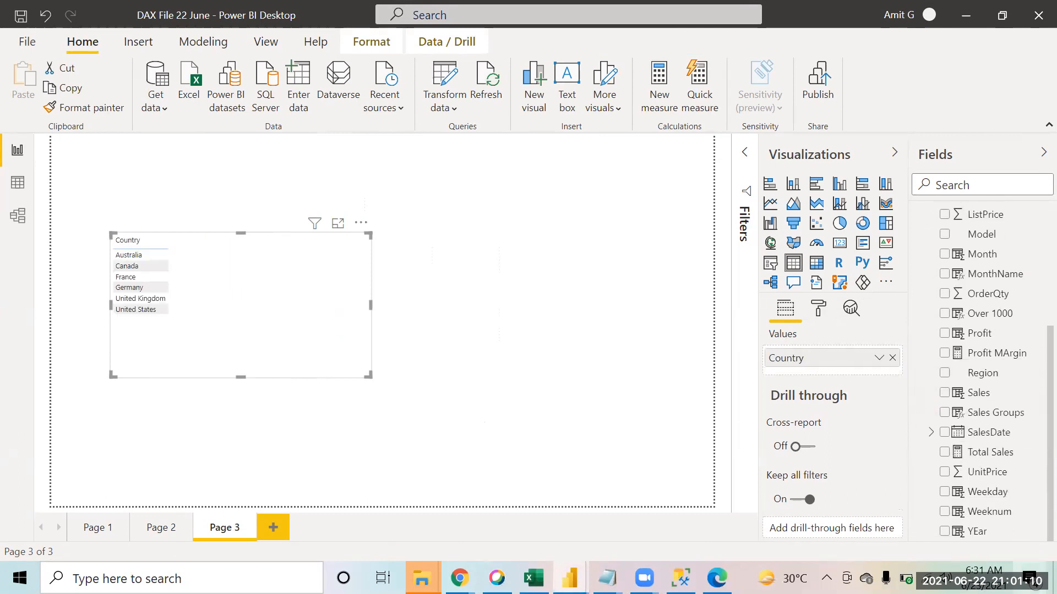
{"action": "left_click_drag", "start_coordinate": [977, 394], "coordinate": [820, 371]}
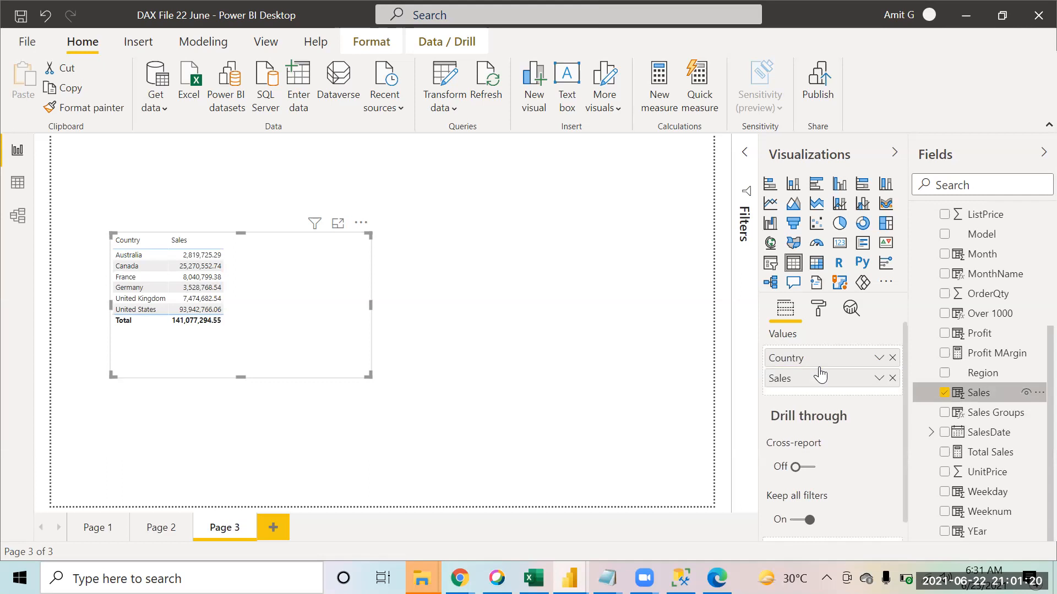
{"action": "left_click", "coordinate": [686, 226]}
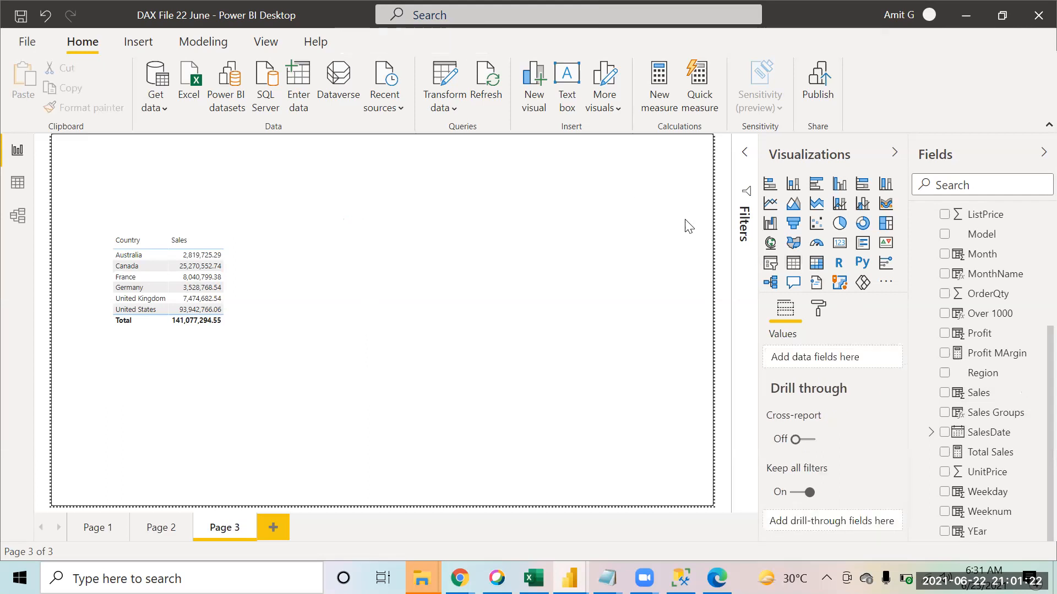
Step: Add a small Business Segment slicer to the right of the country sales table, clear of its columns
{"action": "left_click", "coordinate": [770, 262]}
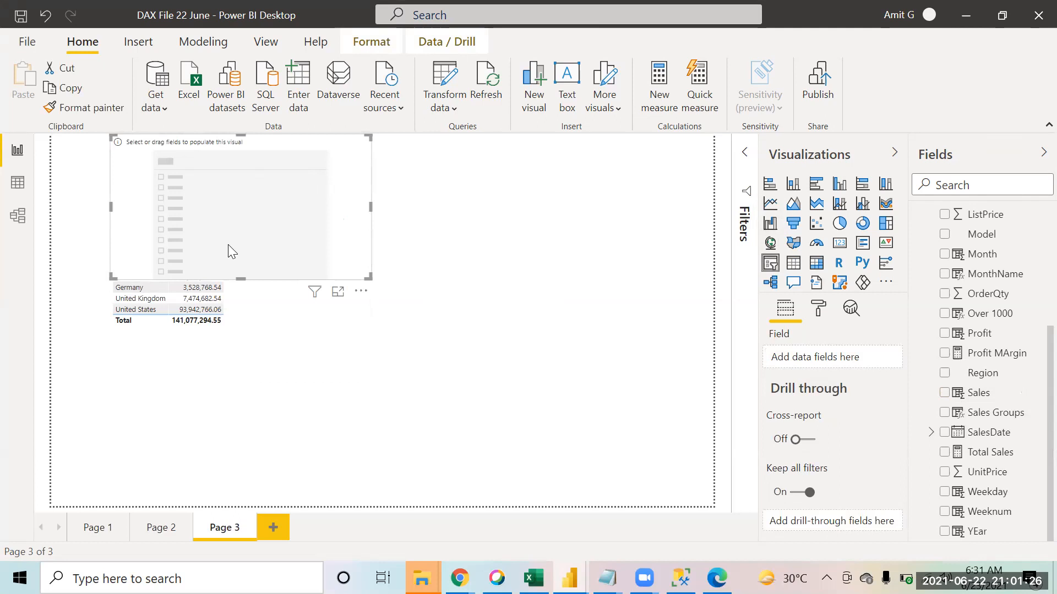
{"action": "left_click_drag", "start_coordinate": [111, 278], "coordinate": [267, 226]}
{"action": "left_click_drag", "start_coordinate": [332, 181], "coordinate": [570, 222]}
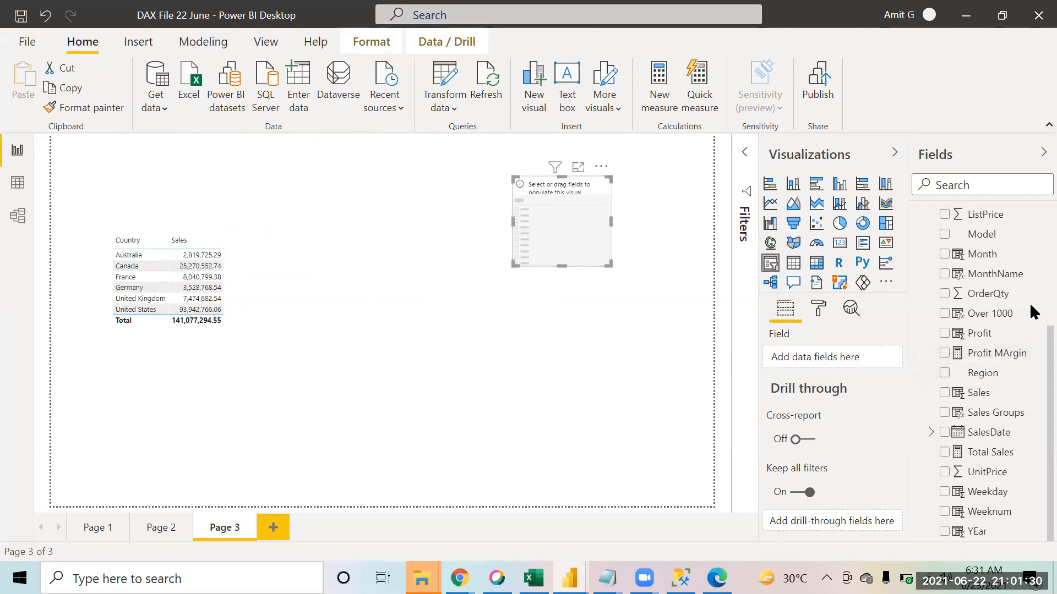
{"action": "scroll", "coordinate": [1029, 302], "scroll_direction": "up", "scroll_amount": 3}
{"action": "left_click_drag", "start_coordinate": [991, 235], "coordinate": [844, 358]}
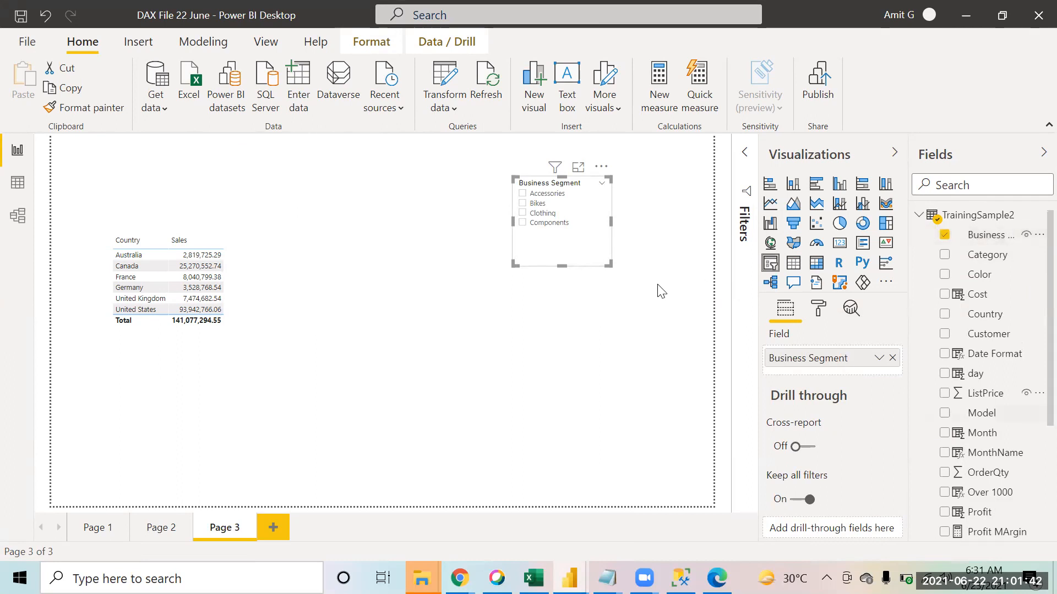
Step: Filter the country sales table by the Bikes segment, switch to Clothing, and return to Bikes
{"action": "left_click", "coordinate": [523, 204]}
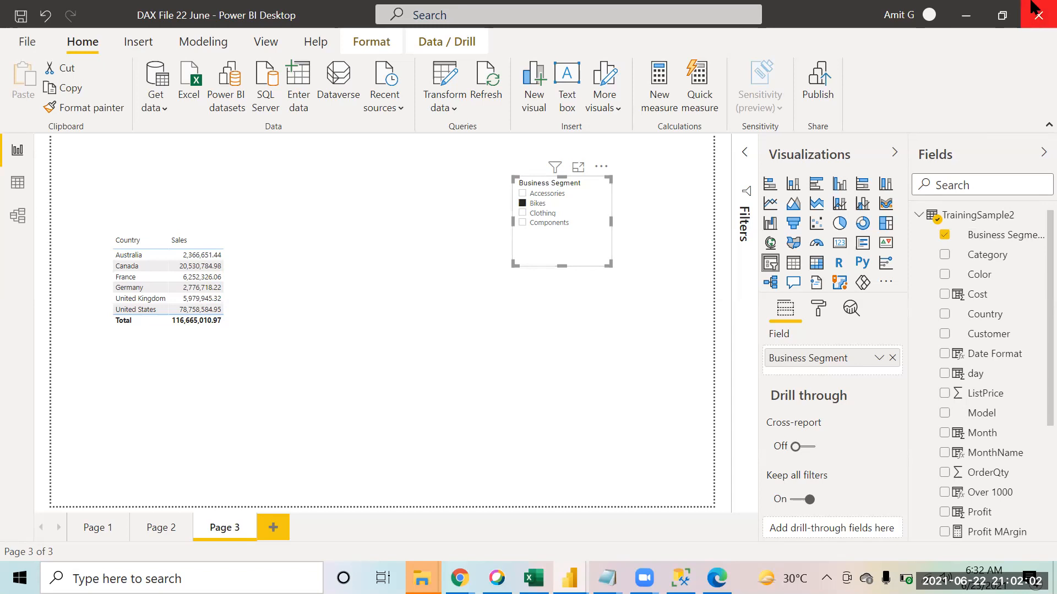
{"action": "left_click", "coordinate": [522, 214]}
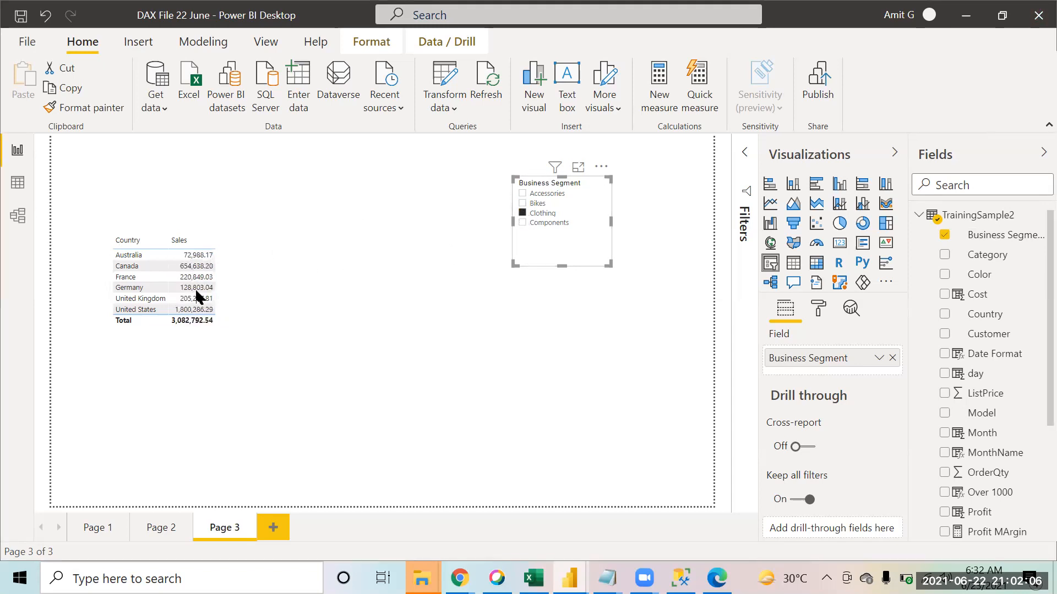
{"action": "left_click", "coordinate": [522, 203]}
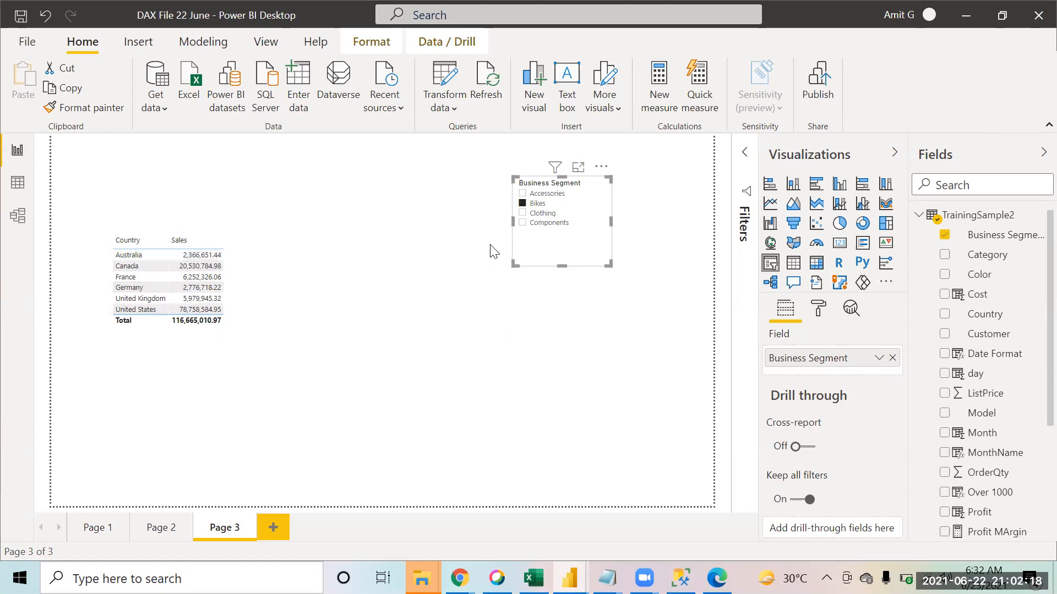
Step: Clear the Bikes filter from the Business Segment slicer, filter the country sales table by Clothing, and deselect the slicer
{"action": "left_click", "coordinate": [537, 208]}
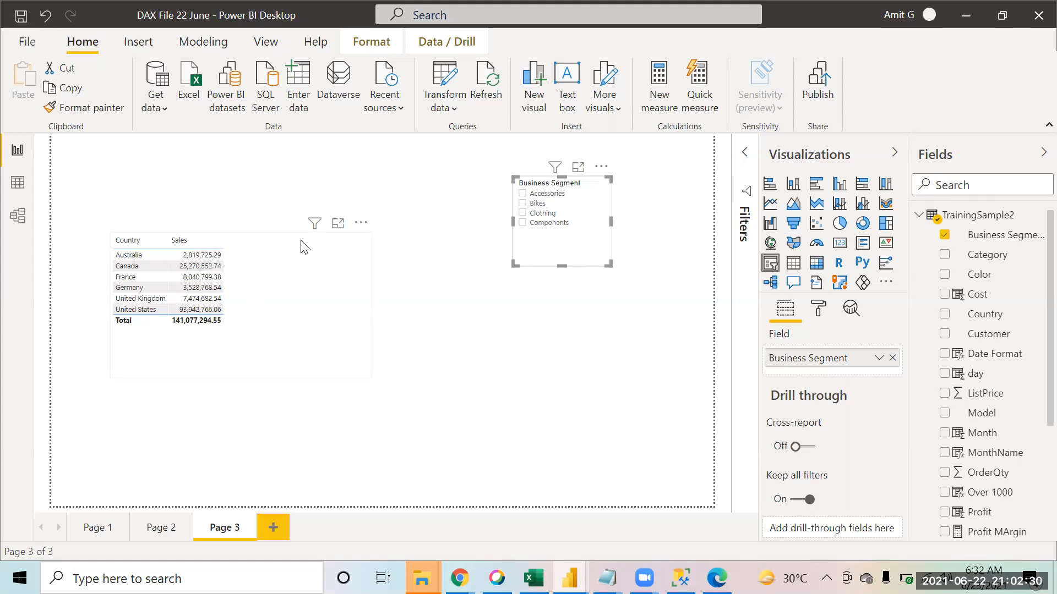
{"action": "left_click", "coordinate": [523, 213]}
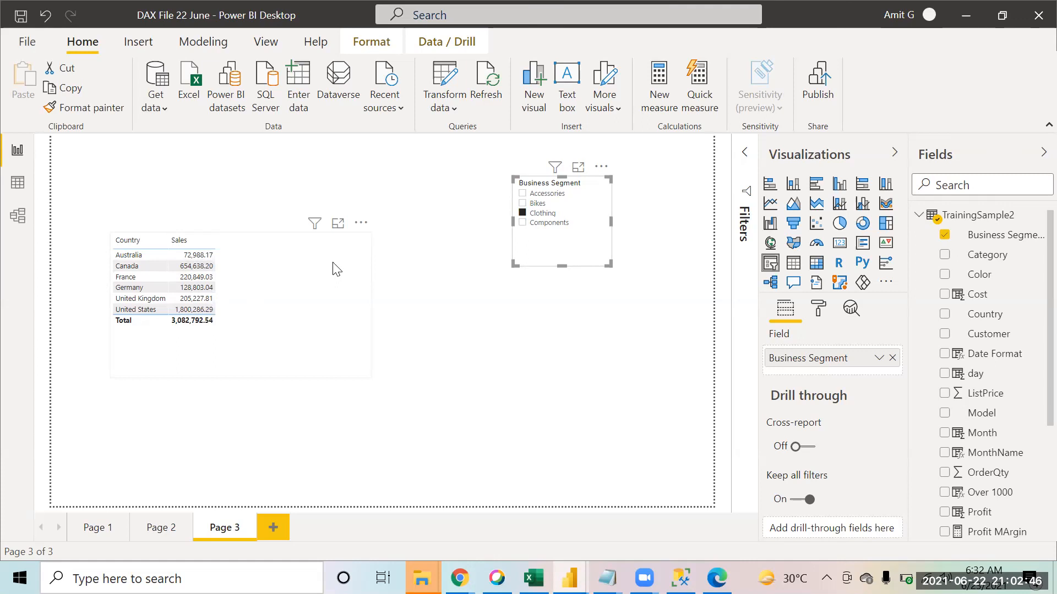
{"action": "left_click", "coordinate": [393, 194]}
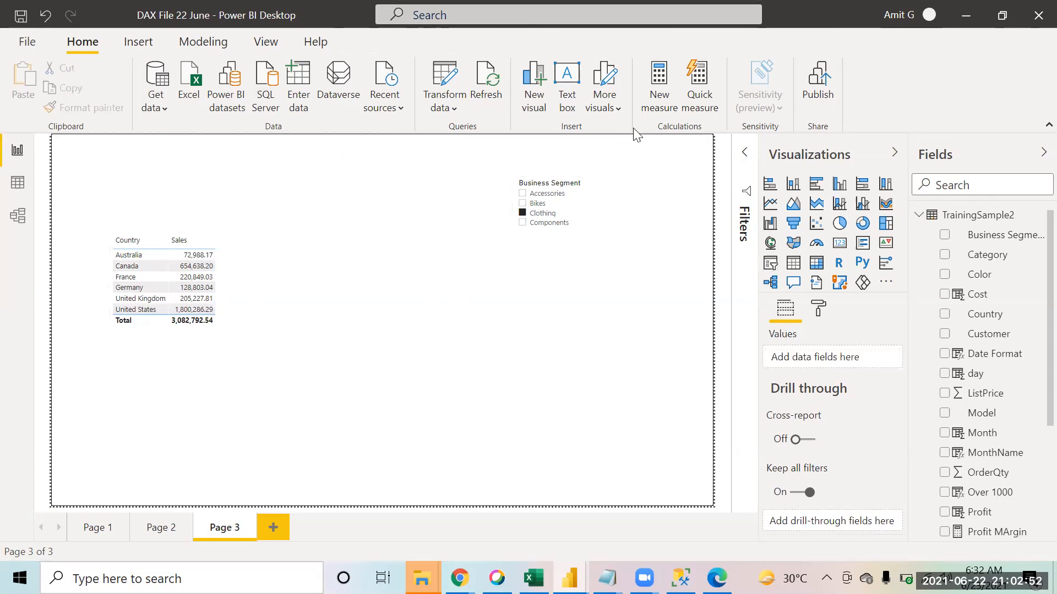
Step: Start a new measure named Sales Bikes with CALCULATE and the expression SUM(TrainingSample2[Sales])
{"action": "left_click", "coordinate": [661, 104]}
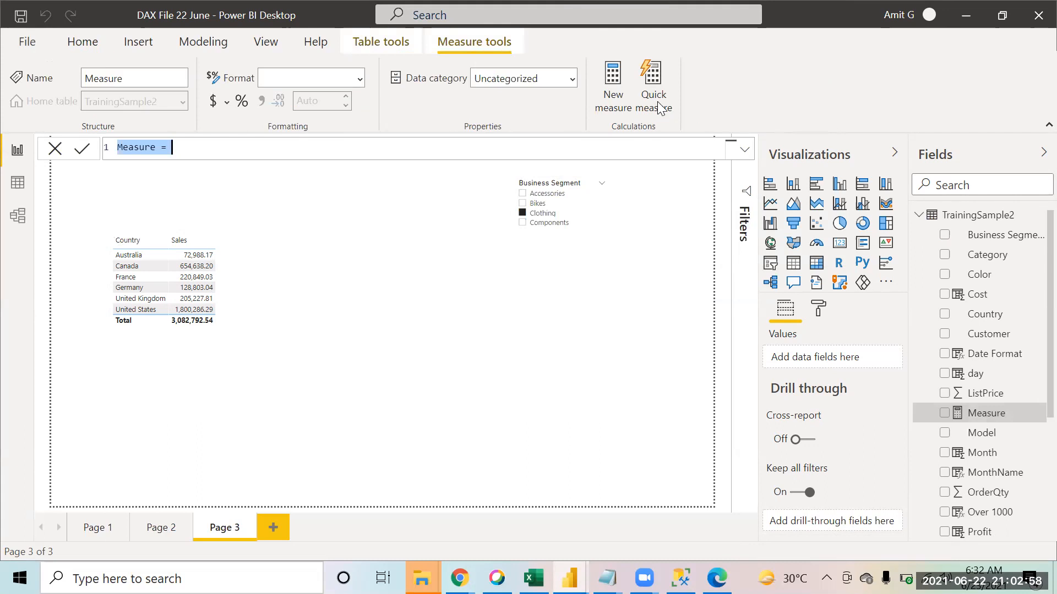
{"action": "type", "text": "Sale"}
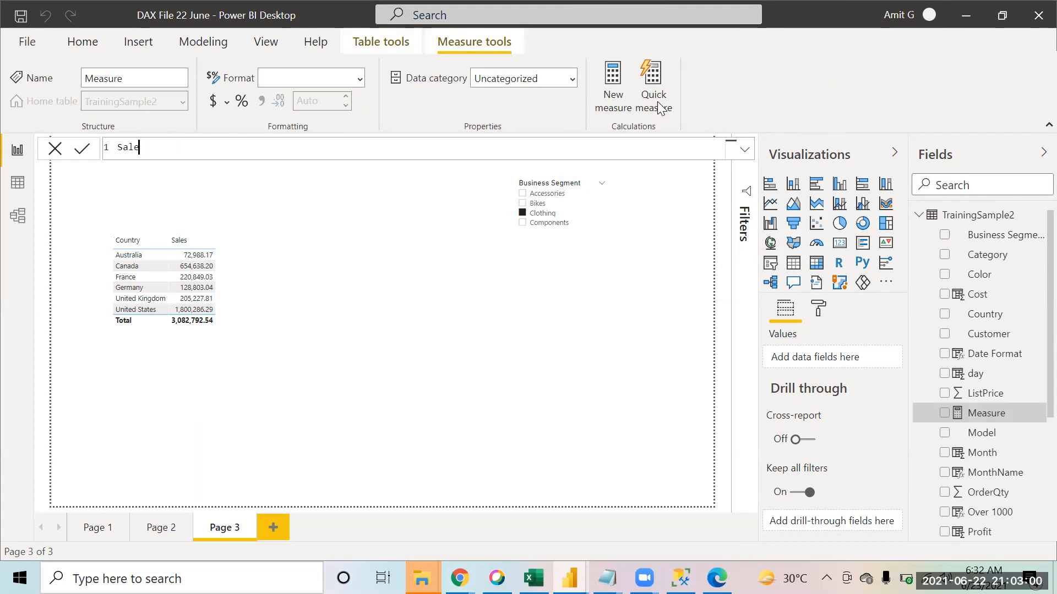
{"action": "type", "text": "s Bikes= CALCULATE("}
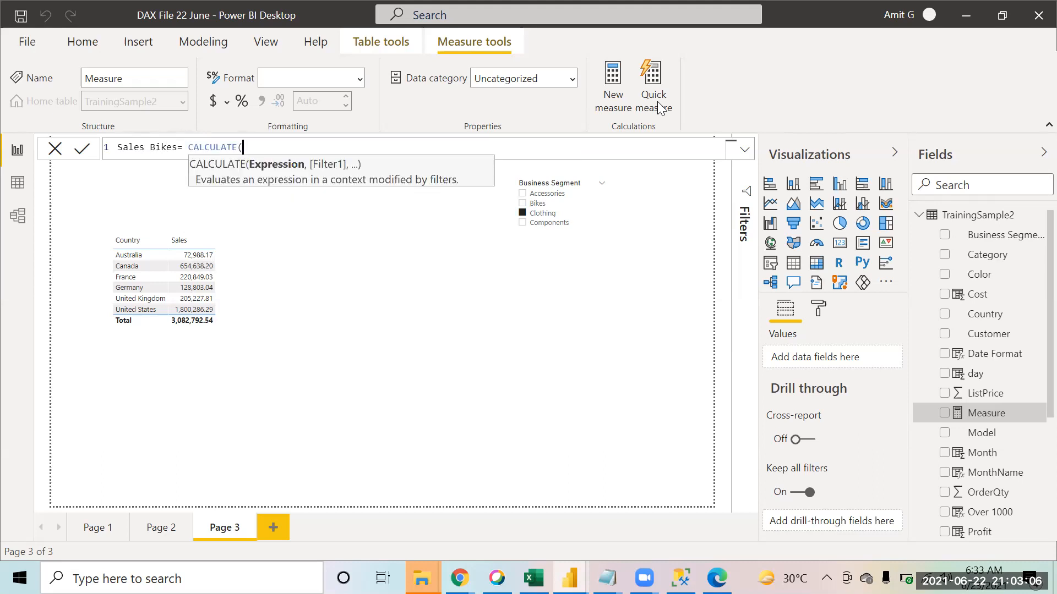
{"action": "type", "text": "SUM(sal"}
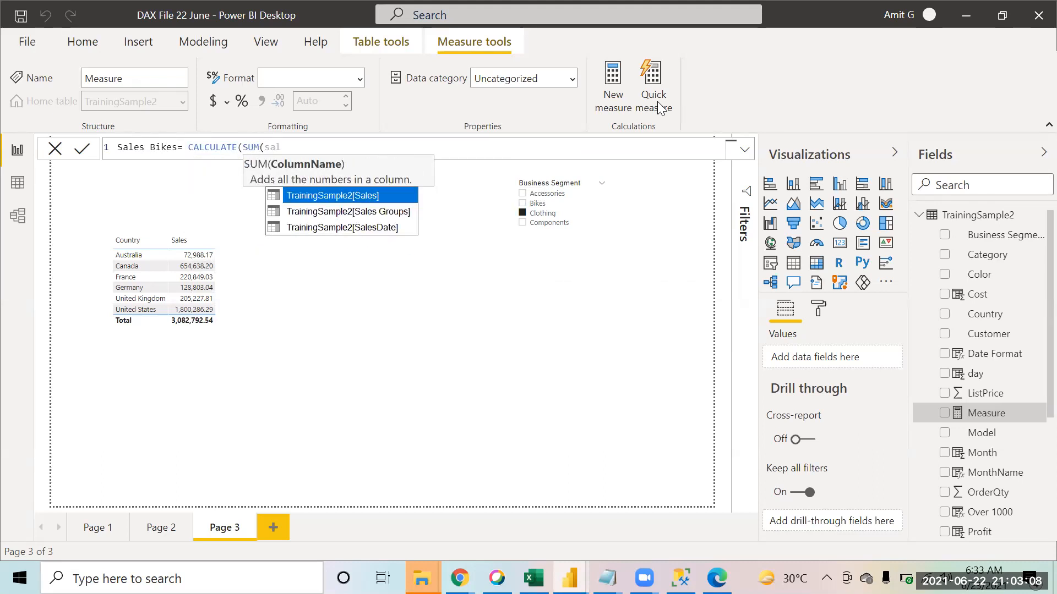
{"action": "key", "text": "Tab"}
{"action": "type", "text": ")"}
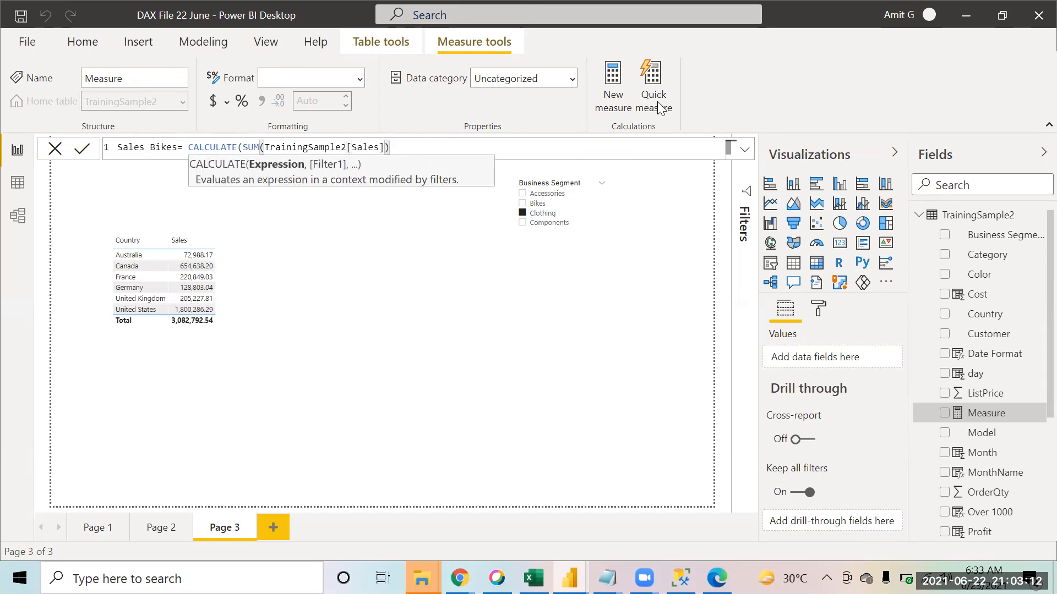
Step: Add the filter TrainingSample2[Business Segment]="Bikes" to the Sales Bikes formula, close its bracket, and commit the measure
{"action": "type", "text": ","}
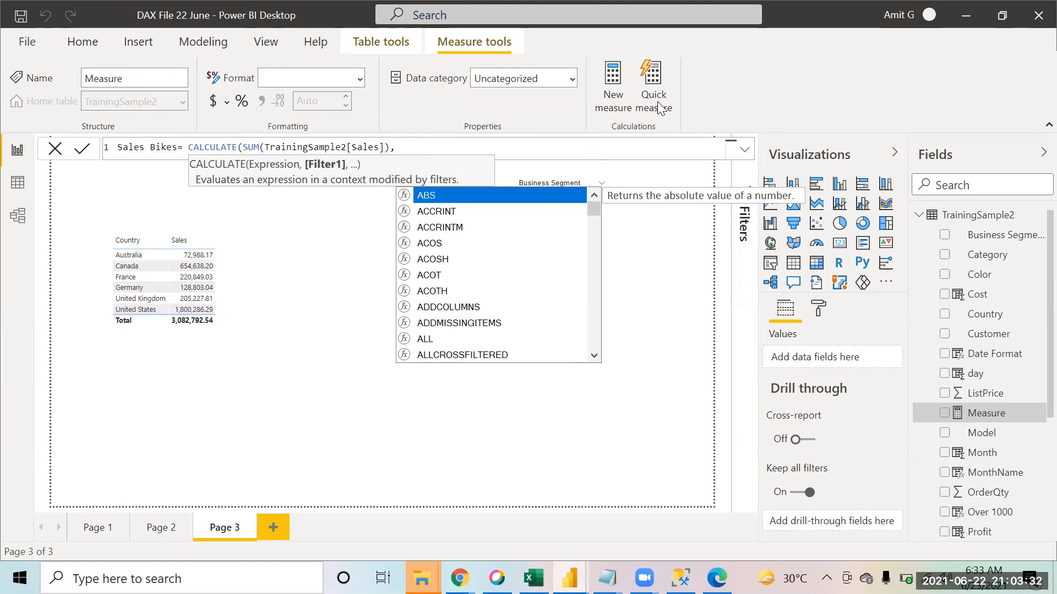
{"action": "type", "text": "bi"}
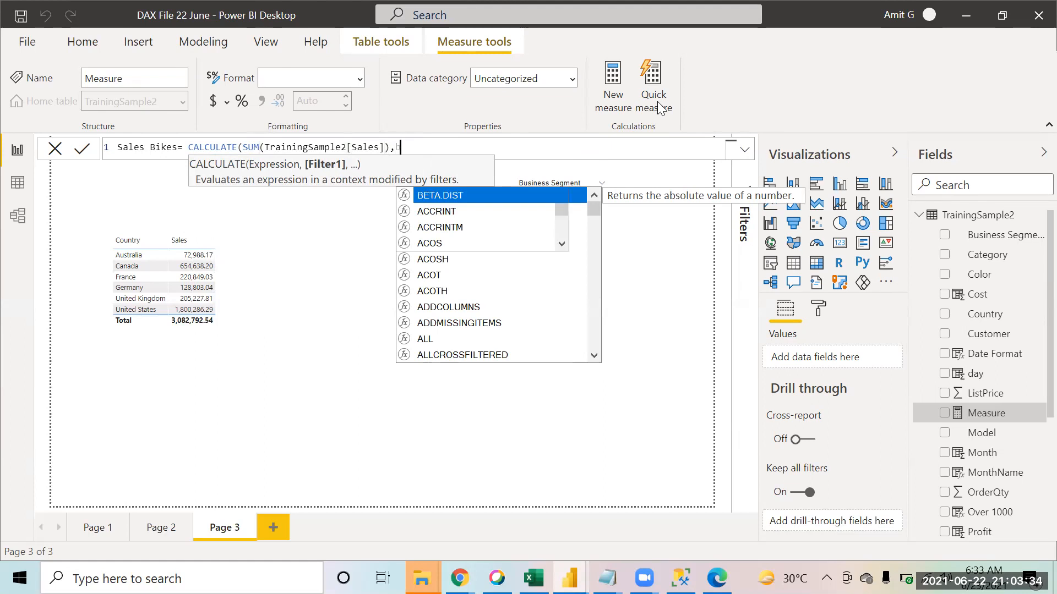
{"action": "key", "text": "BackSpace"}
{"action": "type", "text": "u"}
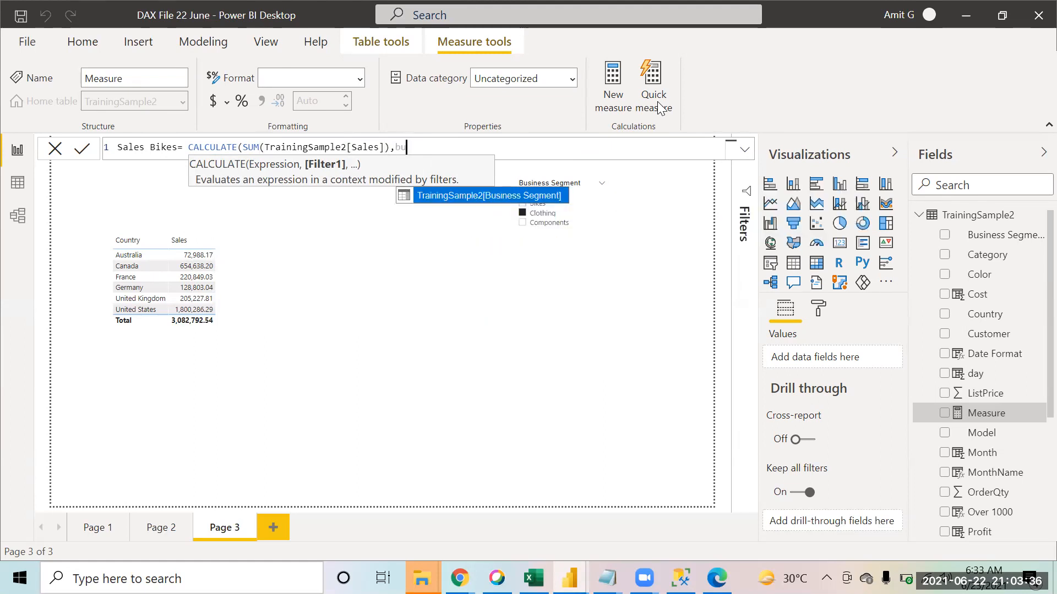
{"action": "key", "text": "Tab"}
{"action": "type", "text": "=\"Bikes\")"}
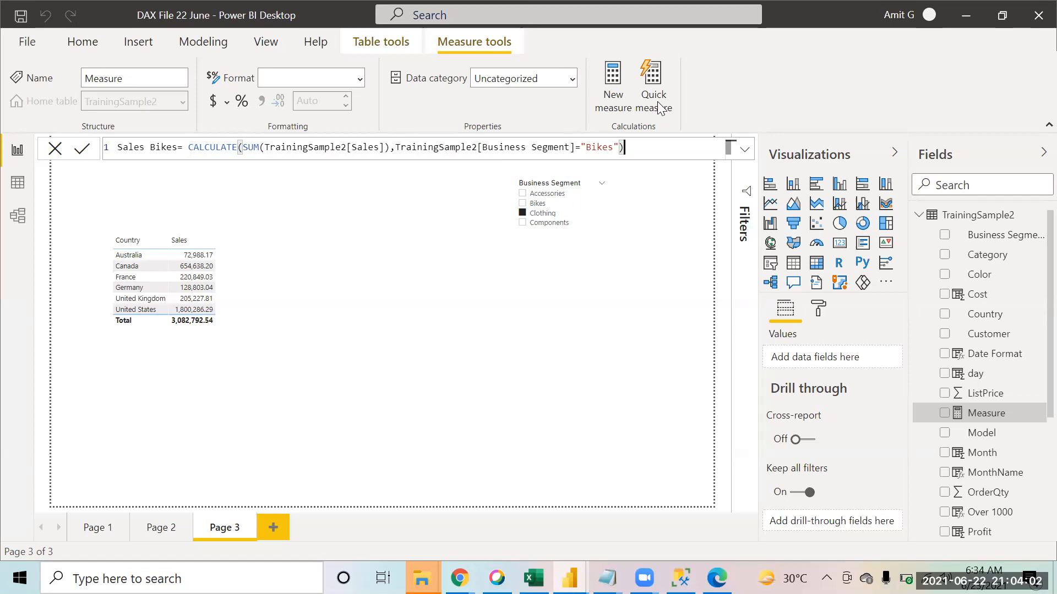
{"action": "left_click", "coordinate": [83, 154]}
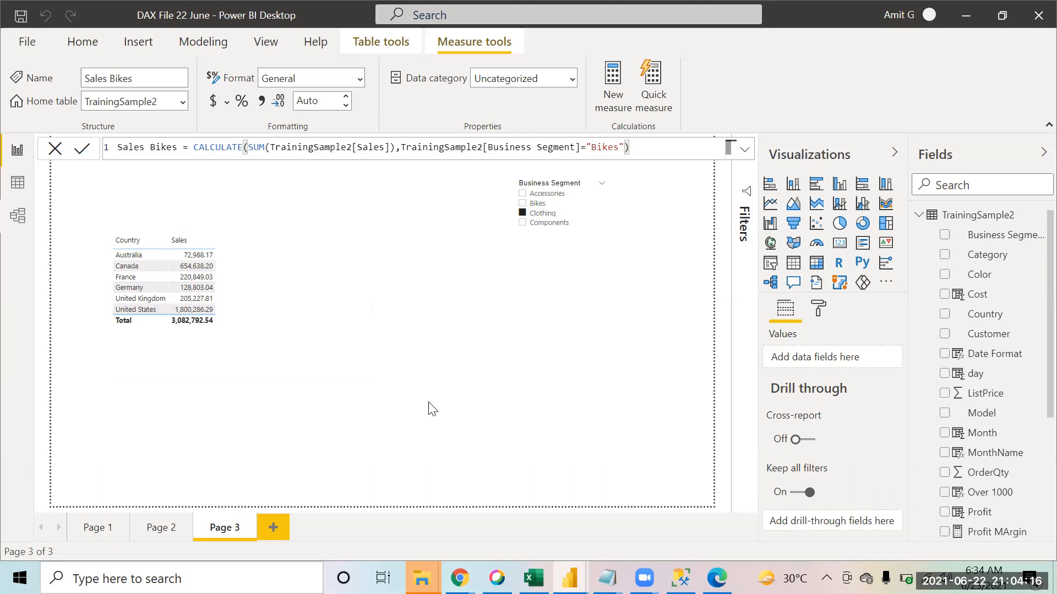
Step: Add the Sales Bikes measure to the country sales table as a column after Sales
{"action": "left_click", "coordinate": [309, 333]}
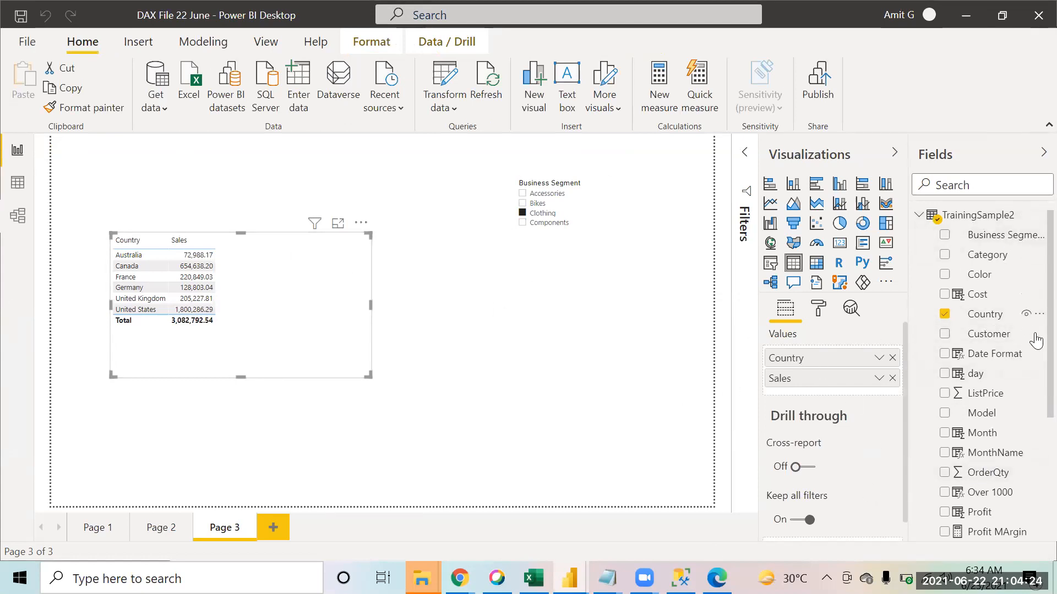
{"action": "scroll", "coordinate": [1029, 358], "scroll_direction": "down", "scroll_amount": 5}
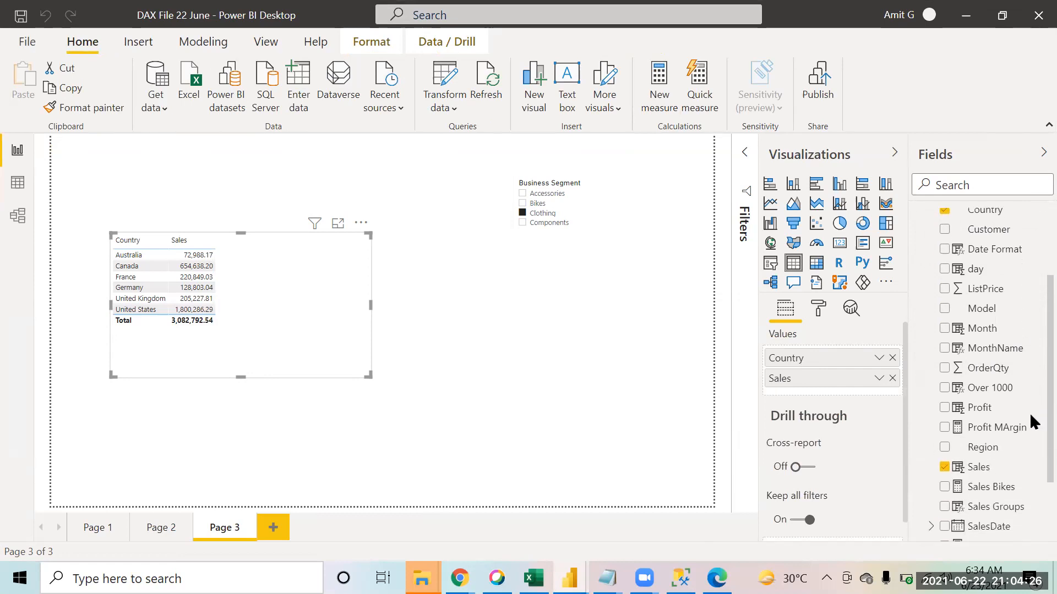
{"action": "left_click_drag", "start_coordinate": [999, 464], "coordinate": [305, 345]}
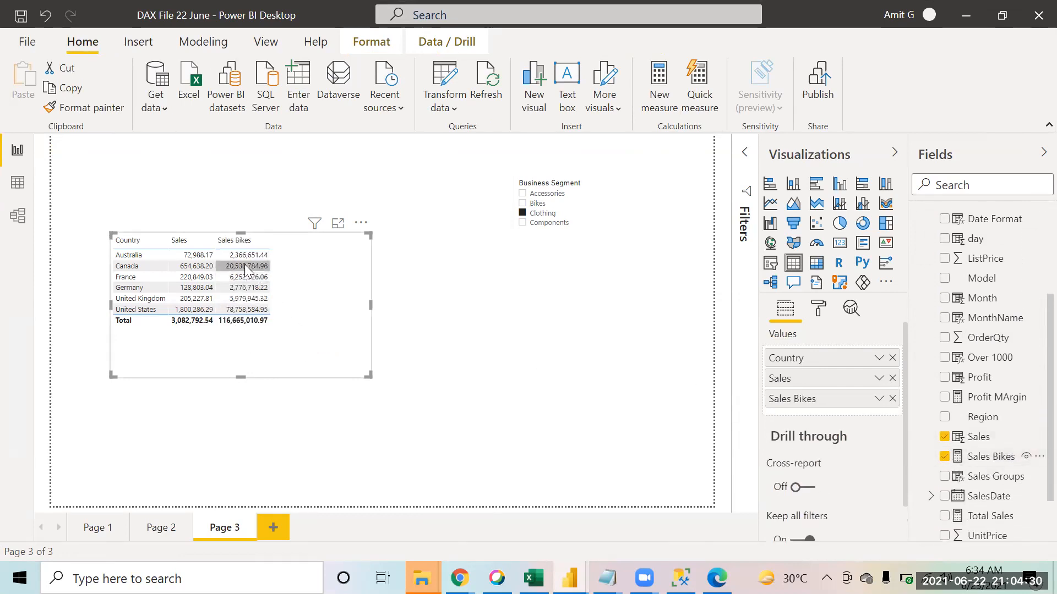
Step: Clear the Clothing selection in the Business Segment slicer and filter the table by Accessories instead
{"action": "left_click", "coordinate": [523, 214]}
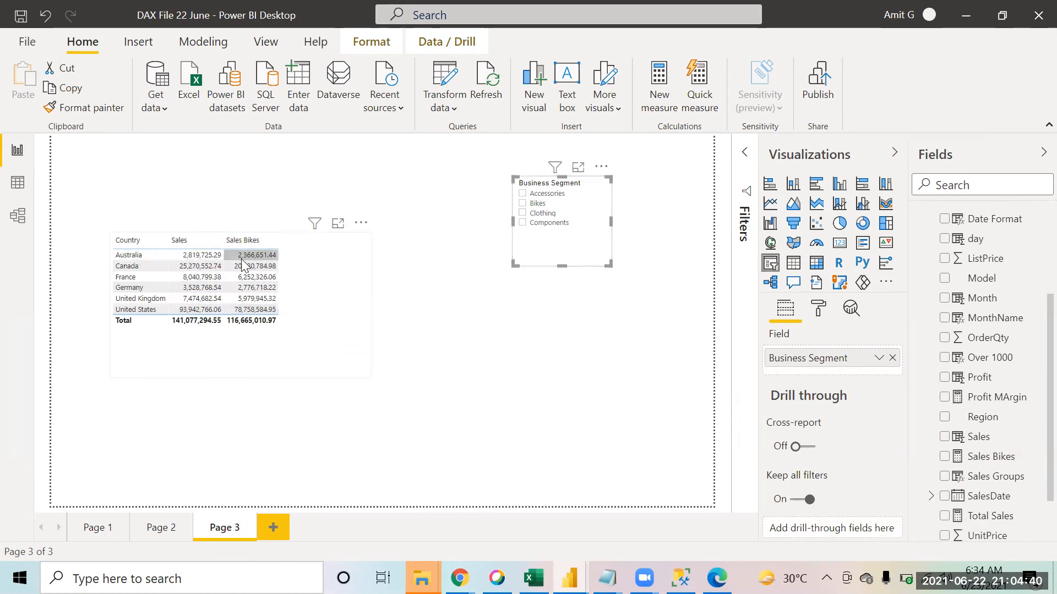
{"action": "left_click", "coordinate": [522, 195]}
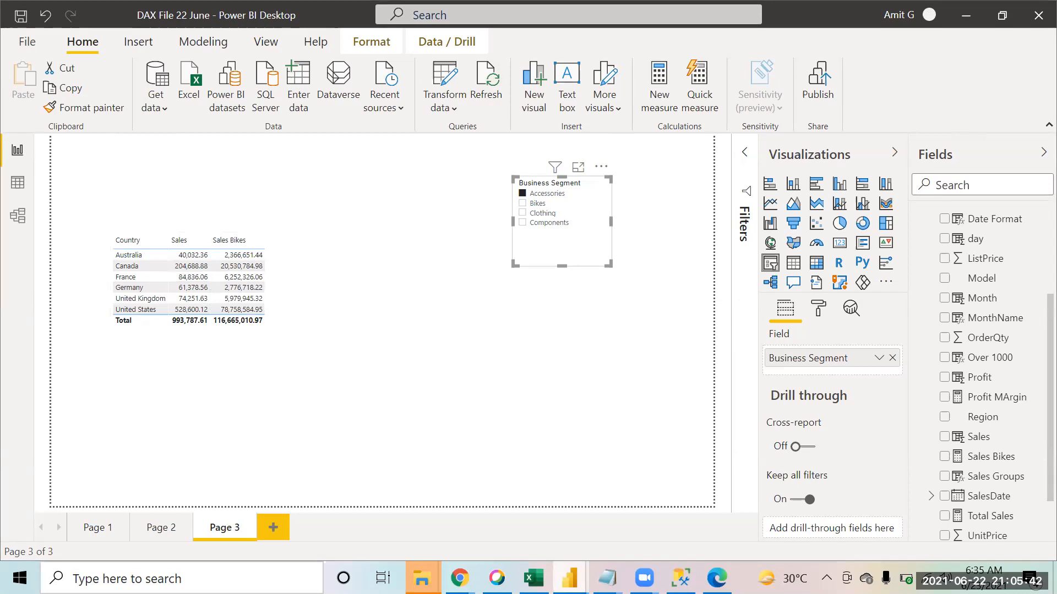
{"action": "mouse_move", "coordinate": [608, 578]}
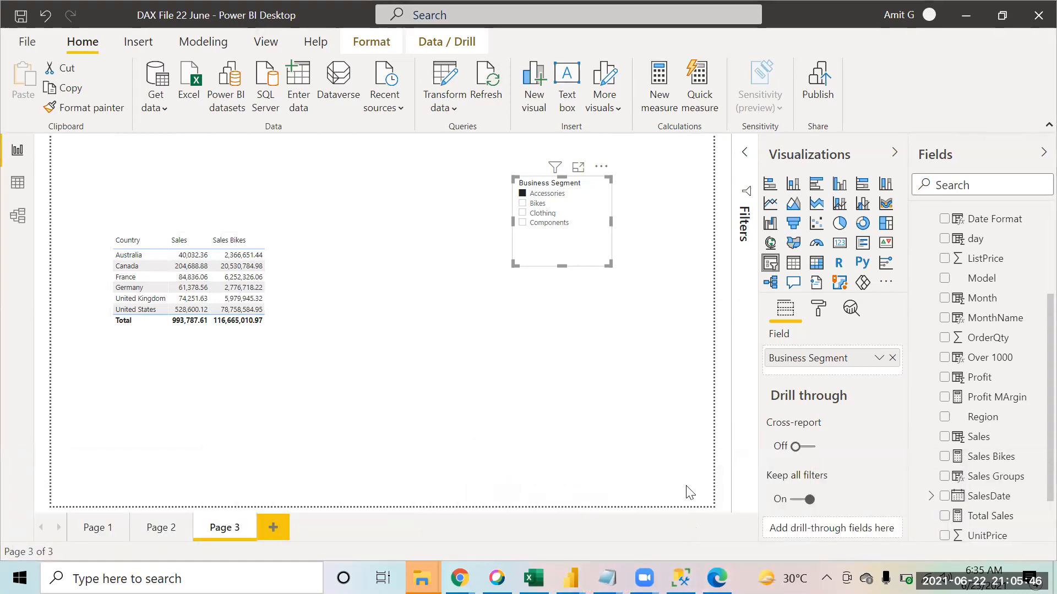
Step: Dismiss the low-battery warning and add a slicer on the YEar field above the country sales table
{"action": "left_click", "coordinate": [291, 287]}
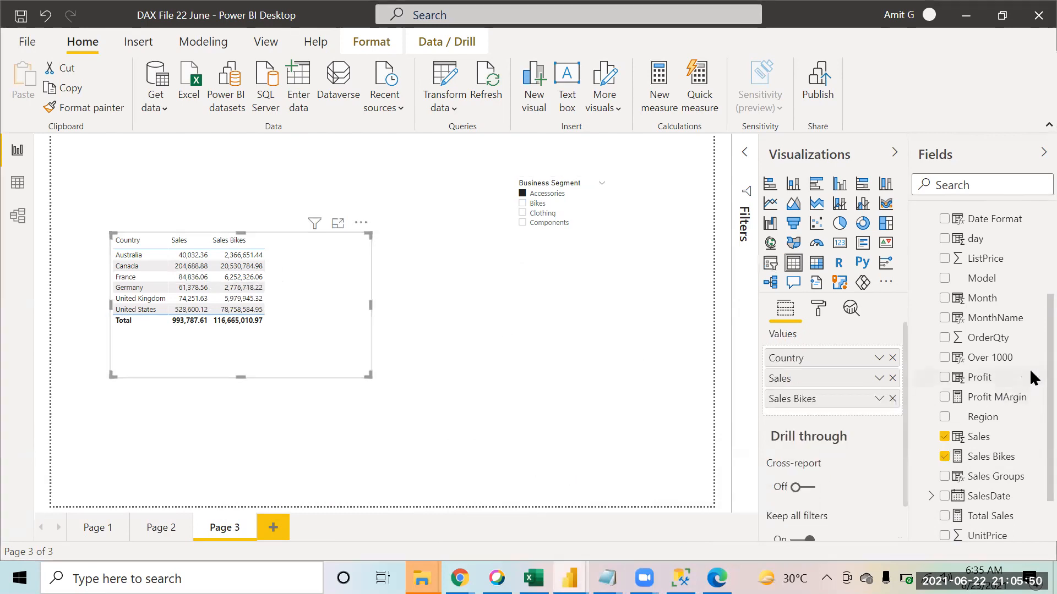
{"action": "scroll", "coordinate": [1029, 385], "scroll_direction": "down", "scroll_amount": 1}
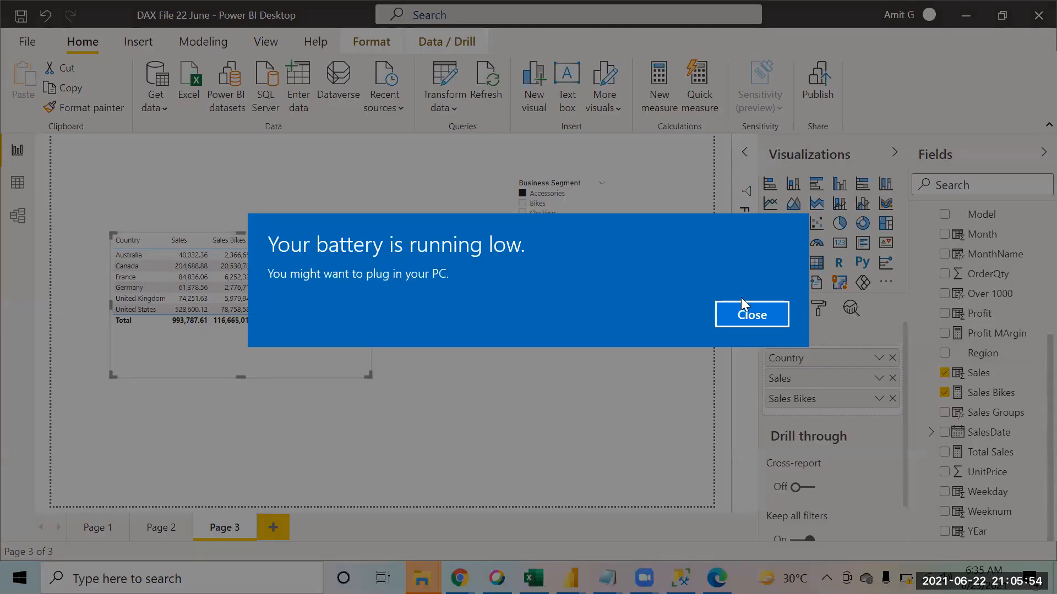
{"action": "left_click", "coordinate": [754, 317]}
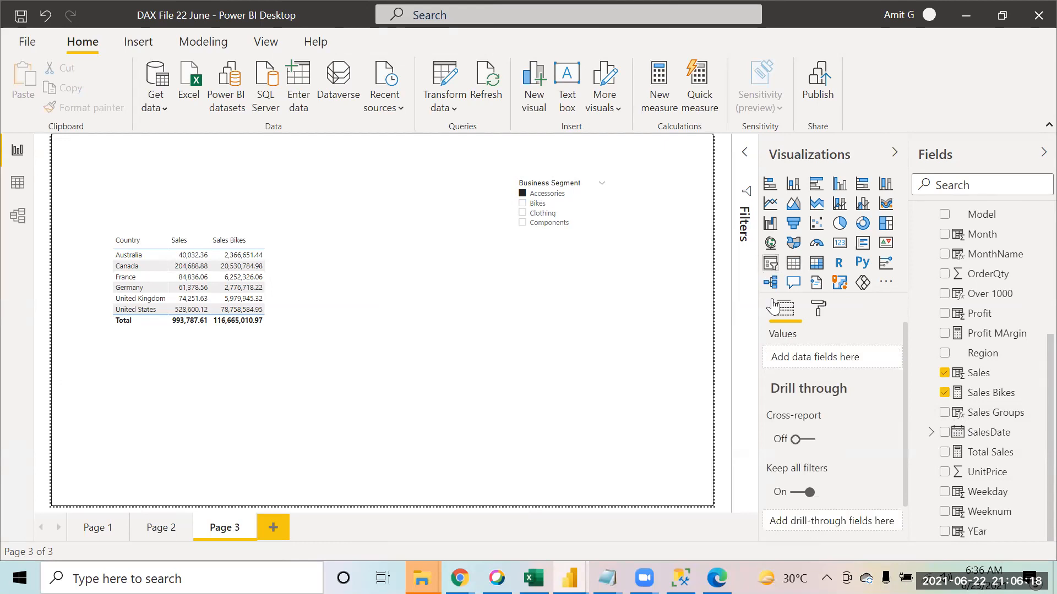
{"action": "left_click", "coordinate": [770, 263]}
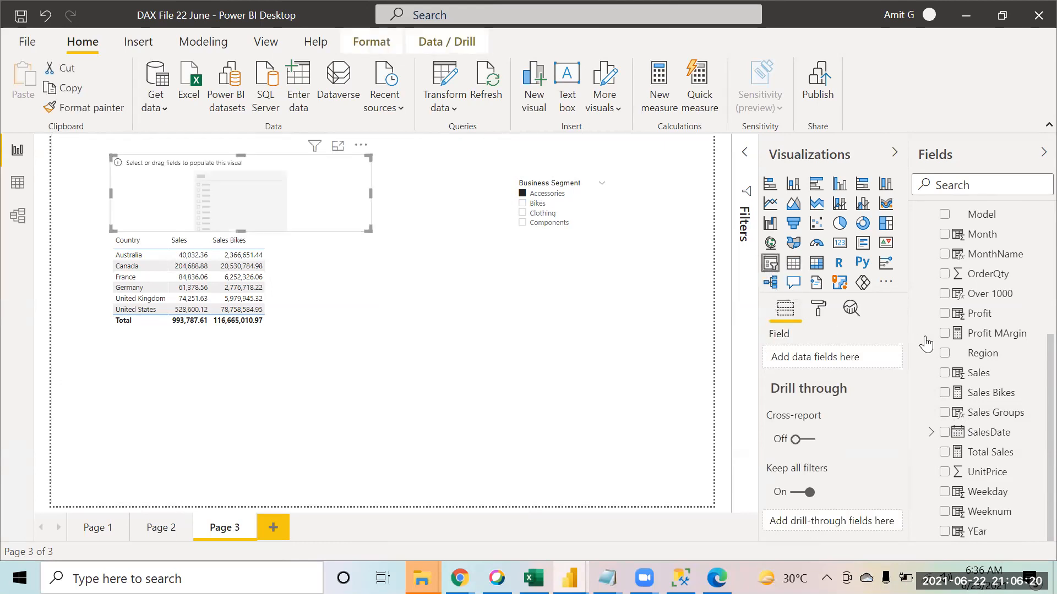
{"action": "left_click", "coordinate": [957, 186]}
{"action": "type", "text": "year"}
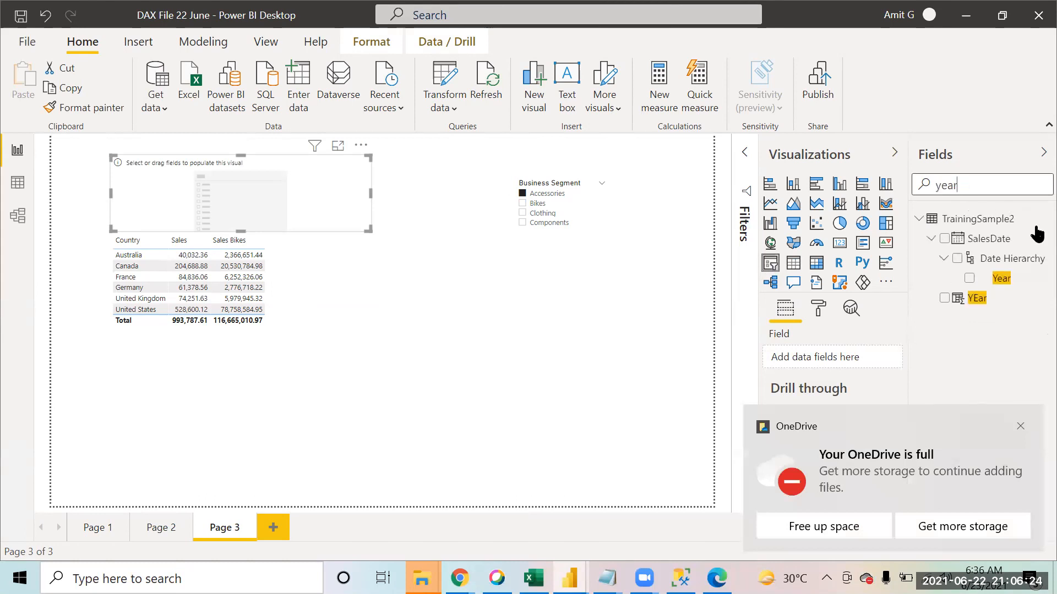
{"action": "left_click_drag", "start_coordinate": [985, 302], "coordinate": [841, 362]}
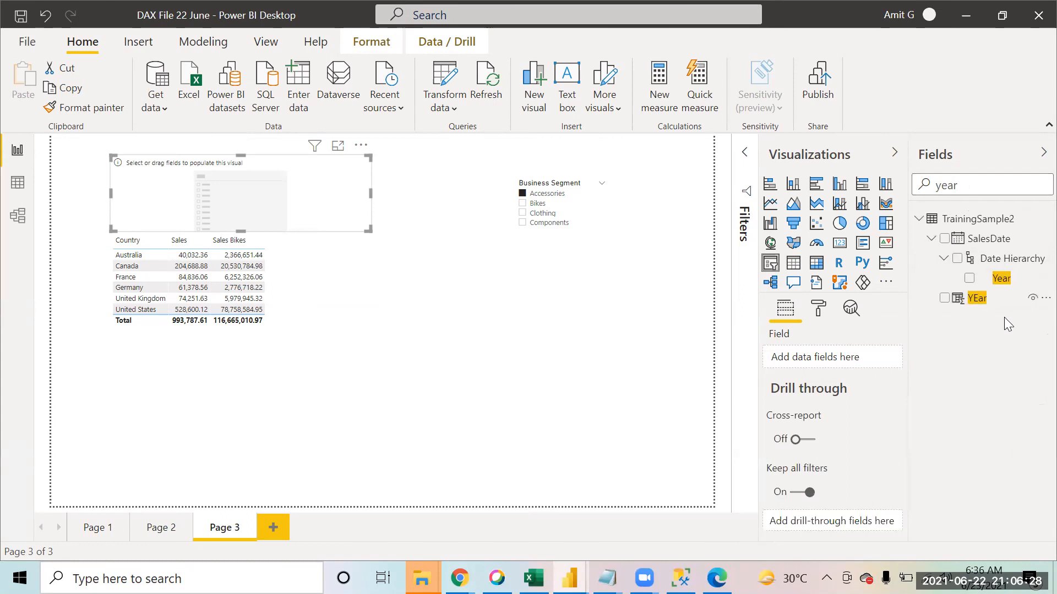
{"action": "left_click_drag", "start_coordinate": [982, 302], "coordinate": [822, 357]}
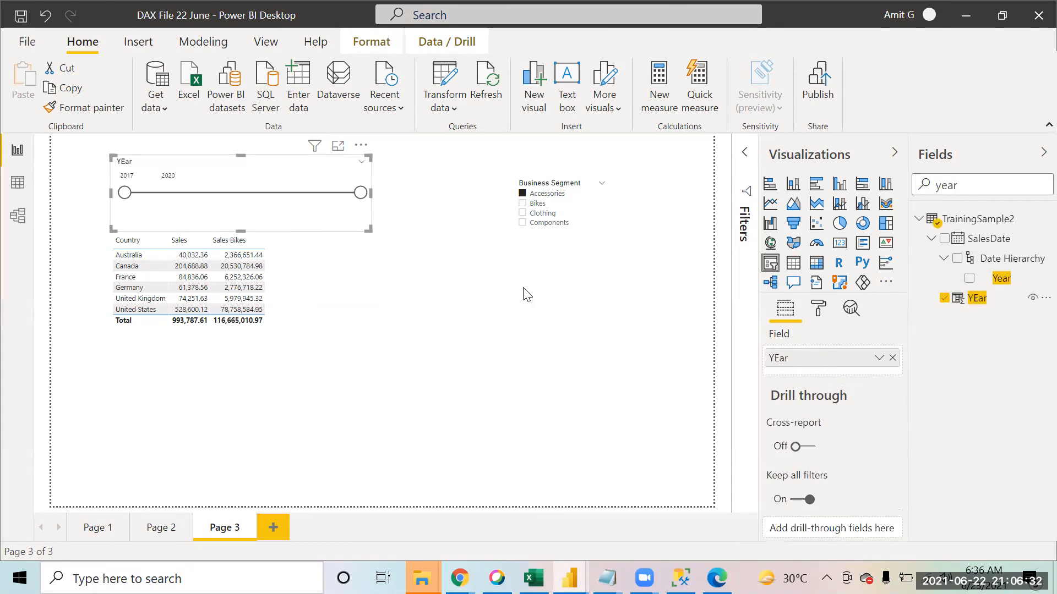
Step: Switch the YEar slicer from a range to a list and shrink it in width and height
{"action": "left_click", "coordinate": [362, 163]}
{"action": "left_click", "coordinate": [370, 177]}
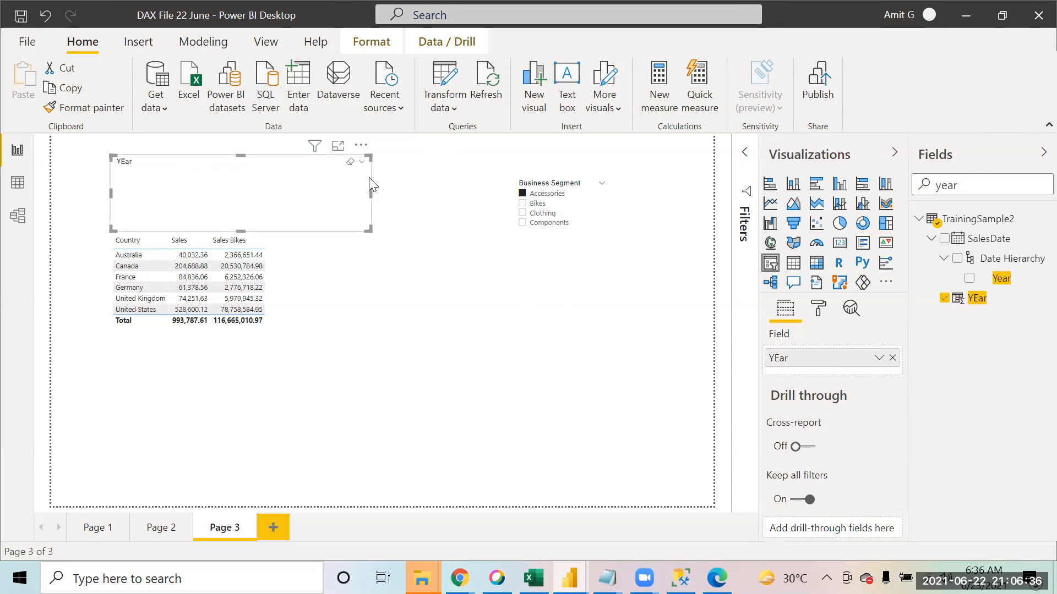
{"action": "left_click_drag", "start_coordinate": [368, 229], "coordinate": [292, 201]}
Step: Filter the country sales table by year 2018, switch to 2019, and return to 2018
{"action": "left_click", "coordinate": [137, 185]}
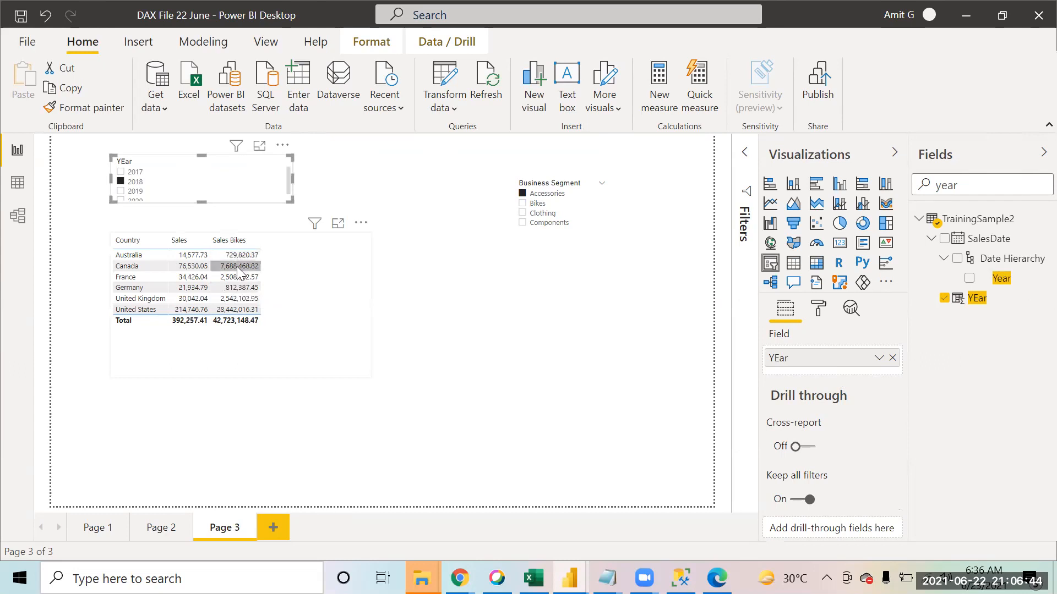
{"action": "left_click", "coordinate": [136, 192]}
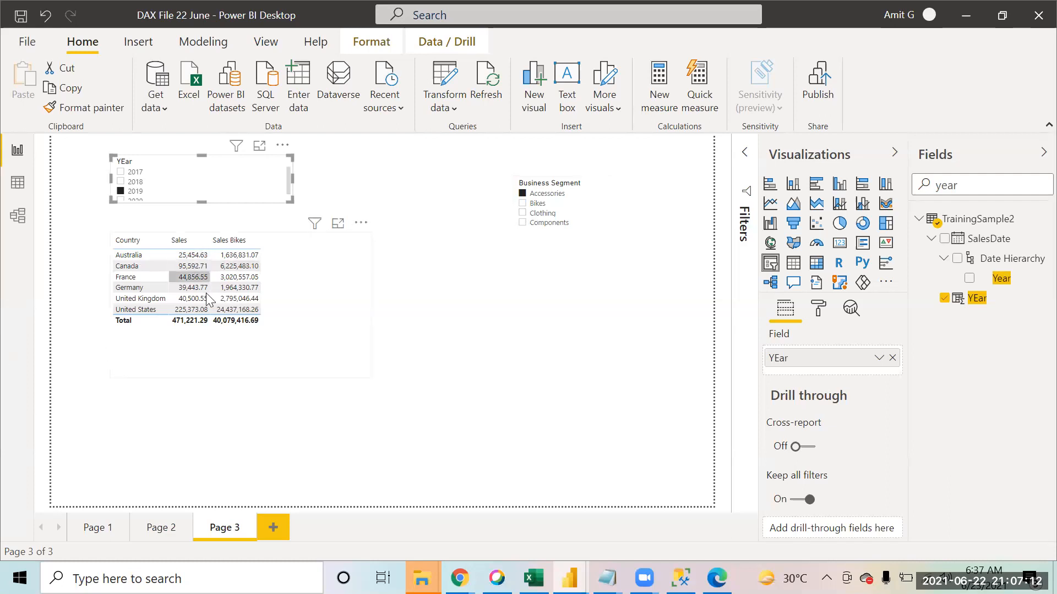
{"action": "left_click", "coordinate": [121, 183]}
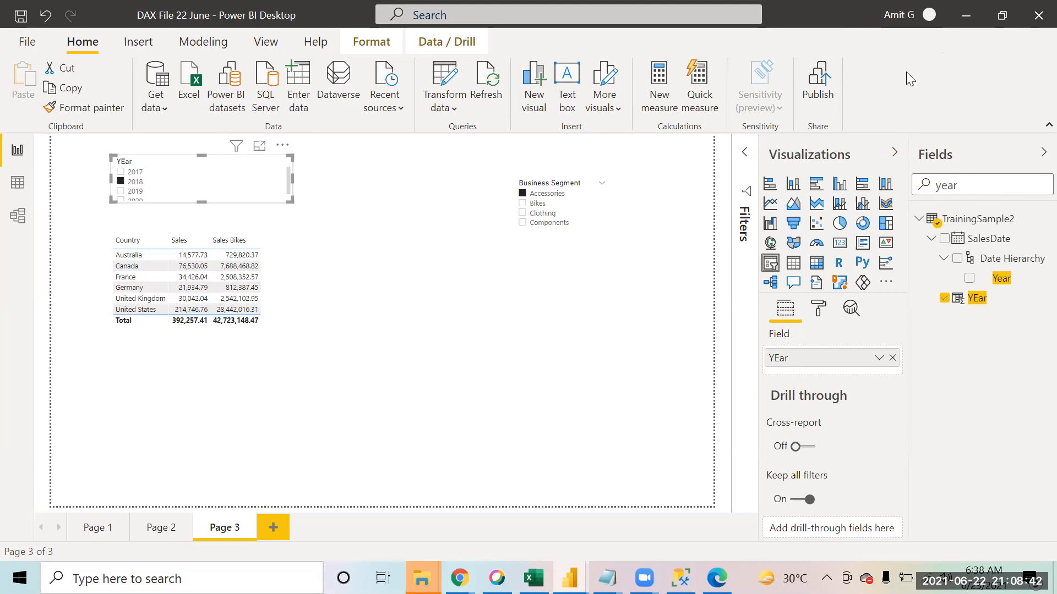
{"action": "left_click", "coordinate": [738, 490]}
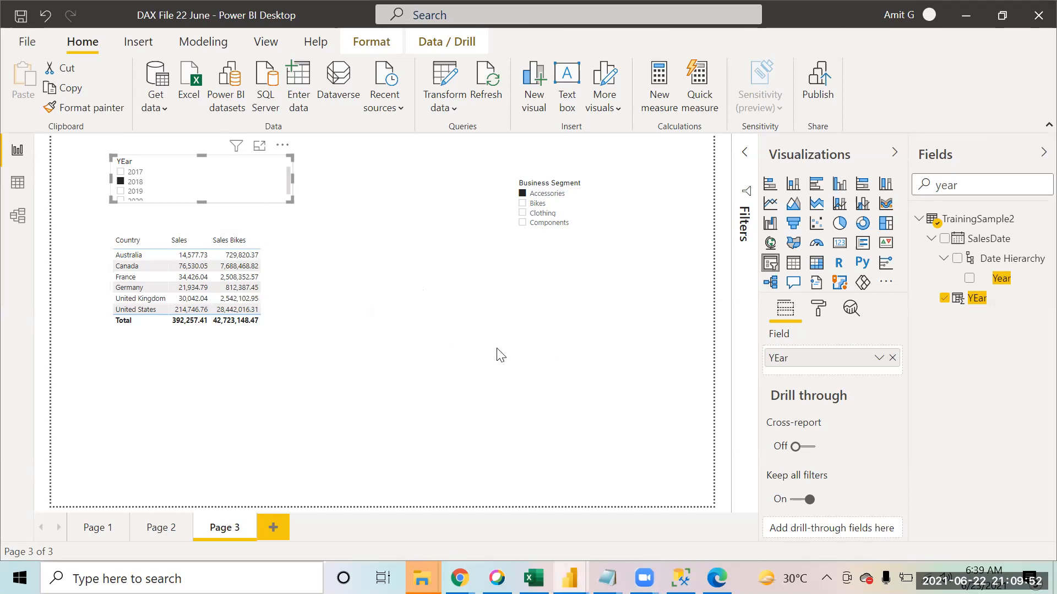
Step: Start another new measure named Sales 2018 whose formula begins with the CALCULATE function
{"action": "left_click", "coordinate": [606, 186]}
{"action": "left_click", "coordinate": [660, 94]}
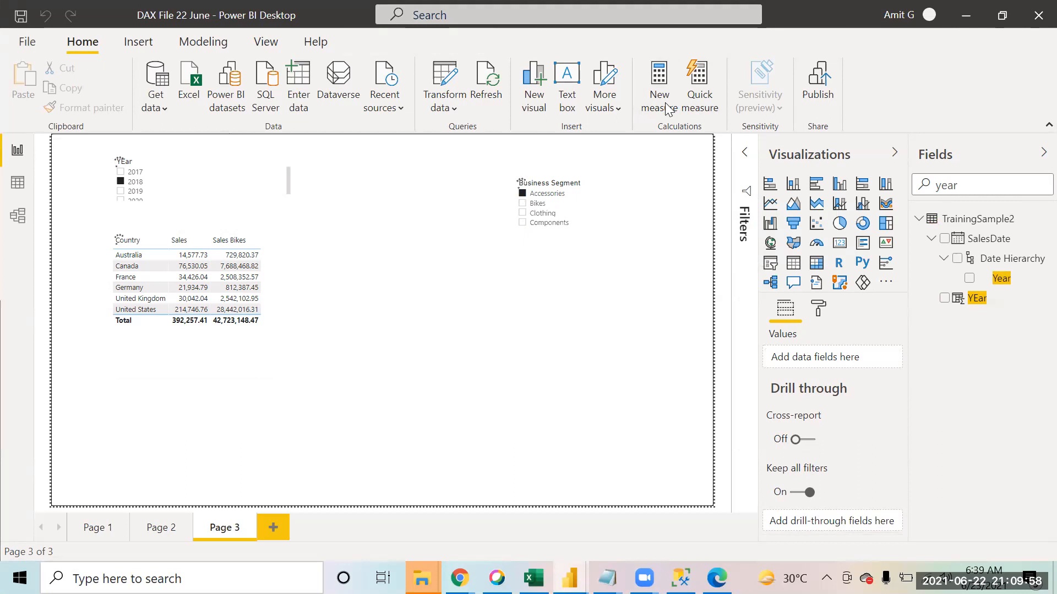
{"action": "type", "text": "cal"}
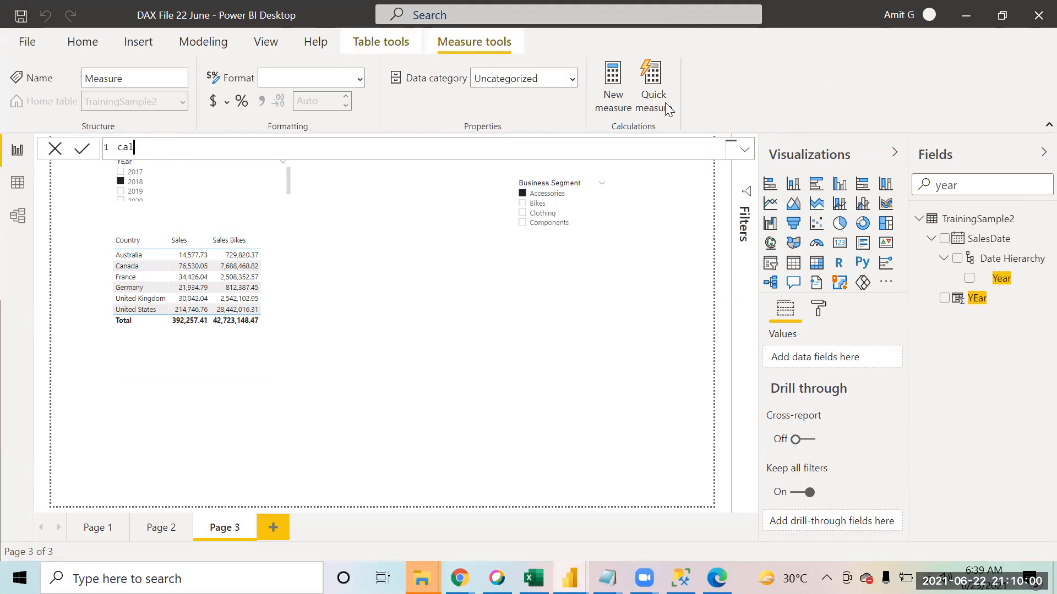
{"action": "key", "text": "BackSpace"}
{"action": "key", "text": "BackSpace"}
{"action": "key", "text": "BackSpace"}
{"action": "type", "text": "Sales 2018=calc"}
{"action": "key", "text": "Tab"}
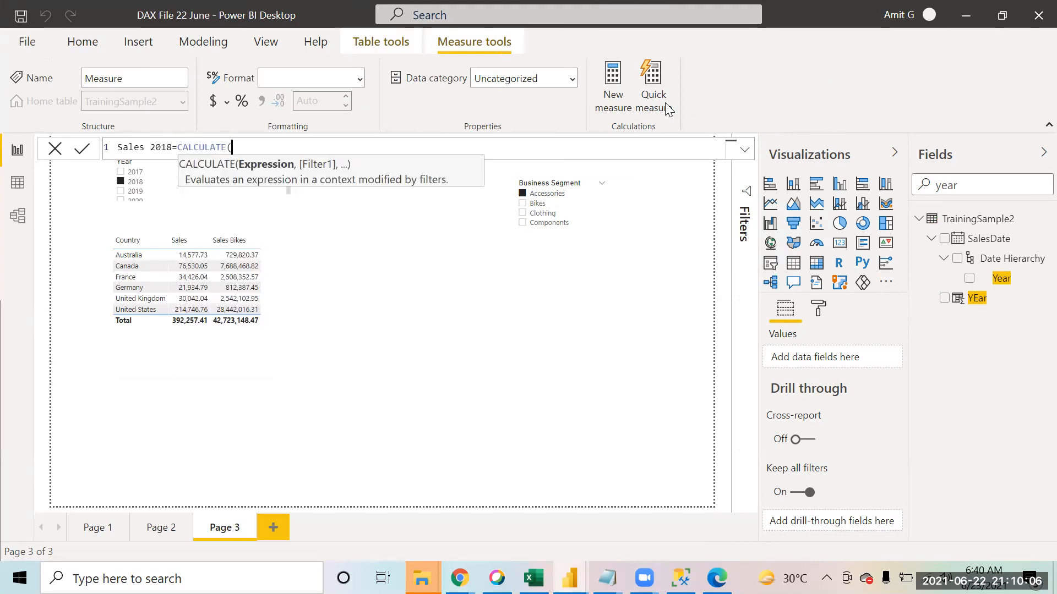
Step: Enter the sum of TrainingSample2[Sales] as the CALCULATE expression in the Sales 2018 measure
{"action": "type", "text": "sum"}
{"action": "key", "text": "Tab"}
{"action": "type", "text": "sal"}
{"action": "key", "text": "Tab"}
{"action": "type", "text": "), "}
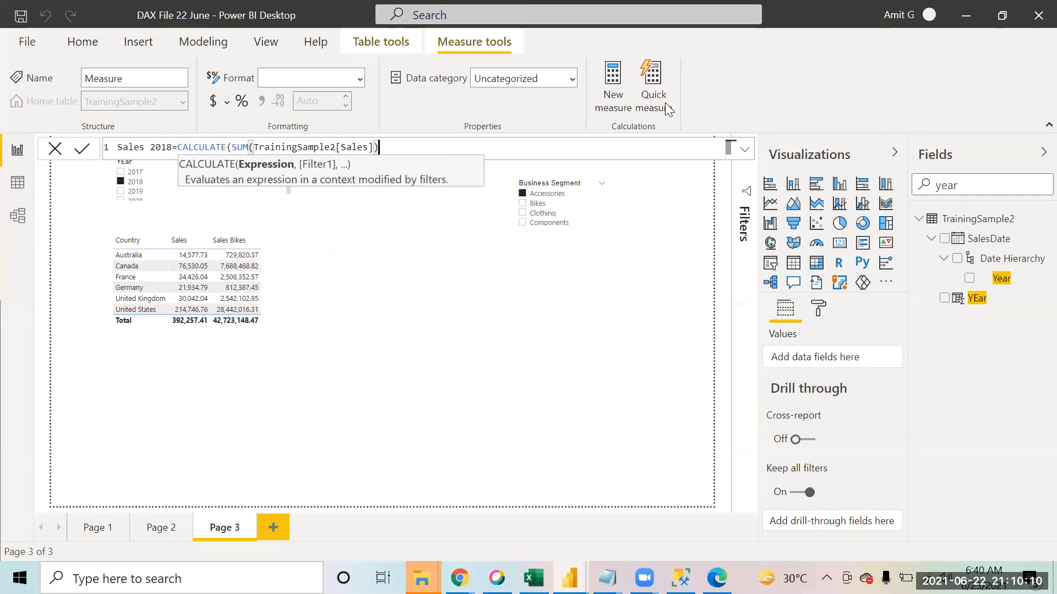
Step: Add the filter TrainingSample2[YEar]=2018 to the CALCULATE formula, close it, and commit the Sales 2018 measure
{"action": "type", "text": "year"}
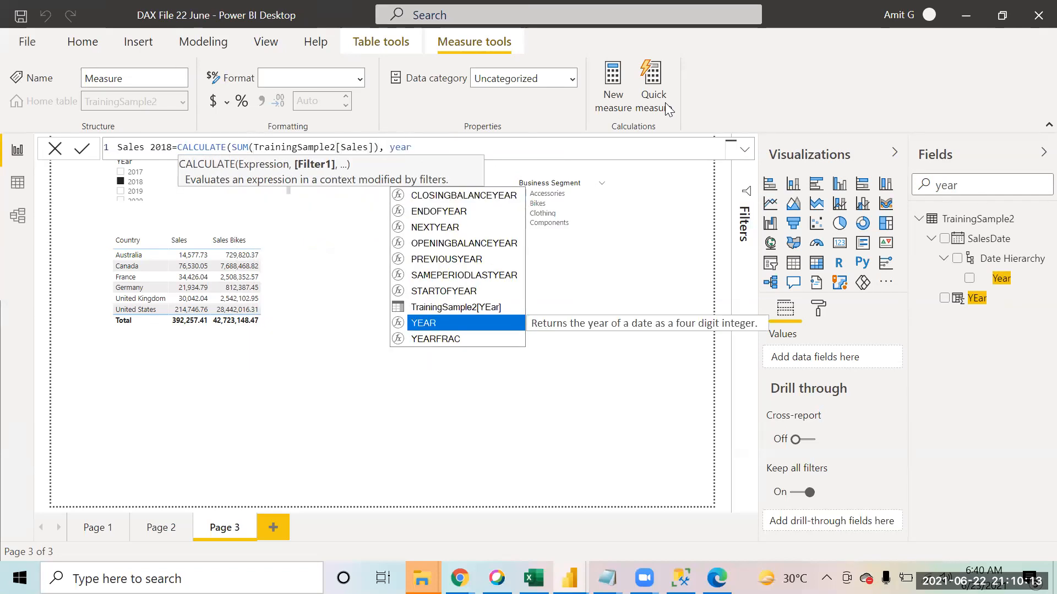
{"action": "key", "text": "Up"}
{"action": "key", "text": "Tab"}
{"action": "type", "text": "="}
{"action": "type", "text": "2018\""}
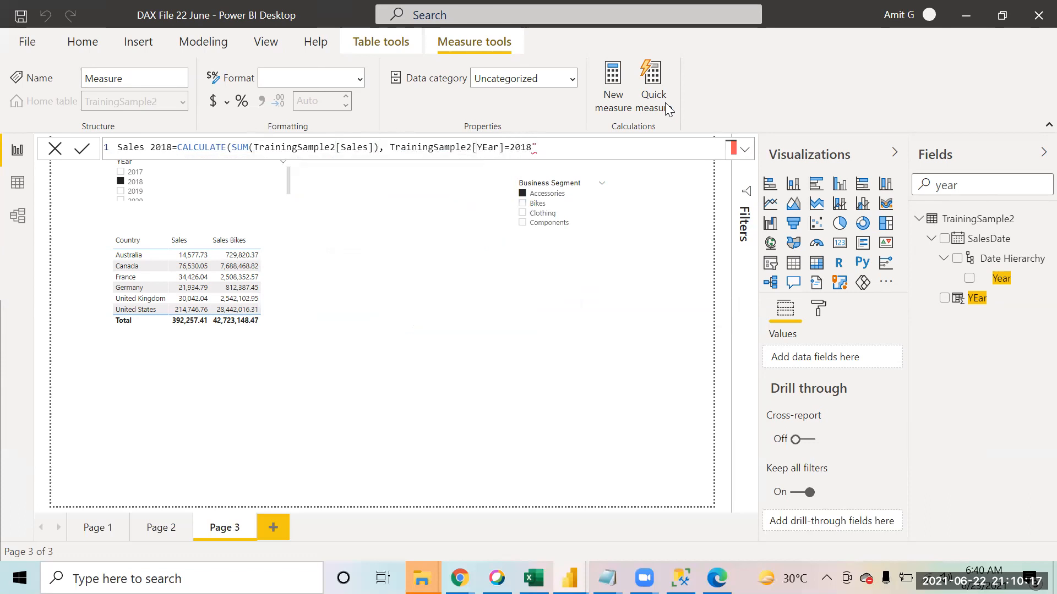
{"action": "key", "text": "BackSpace"}
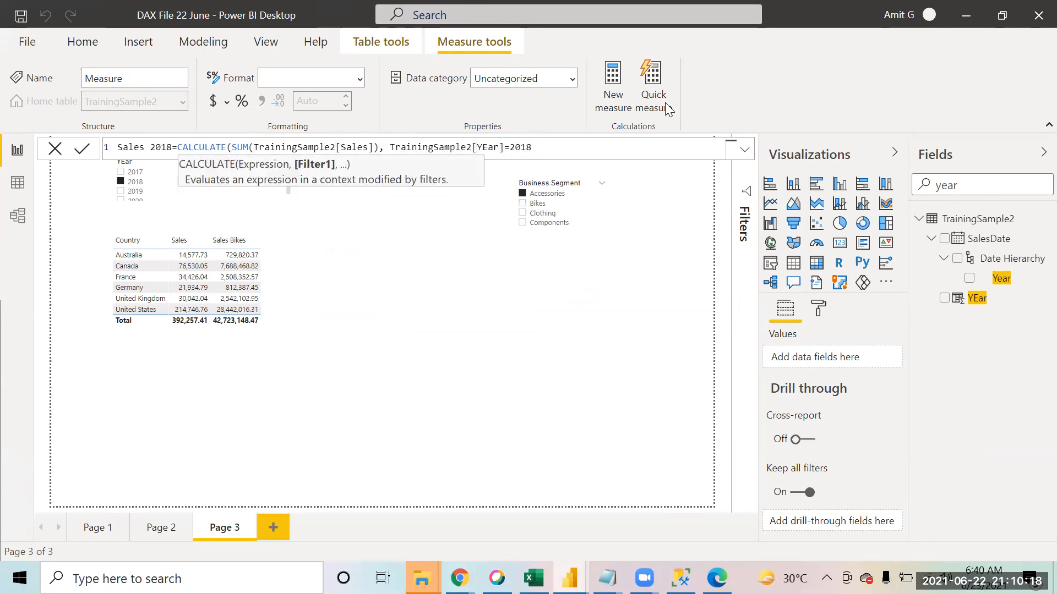
{"action": "type", "text": ")"}
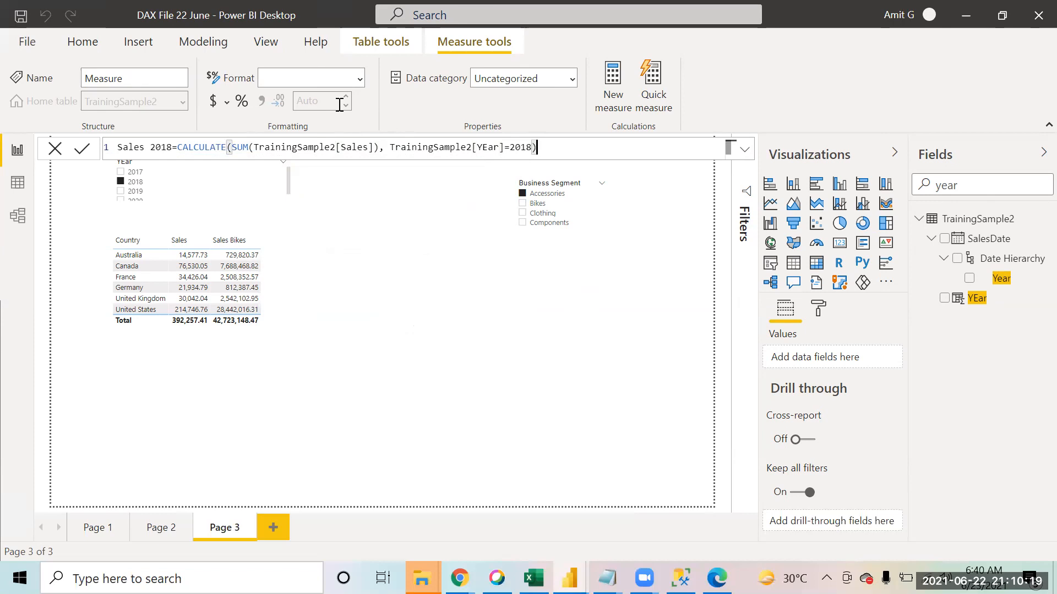
{"action": "left_click", "coordinate": [83, 150]}
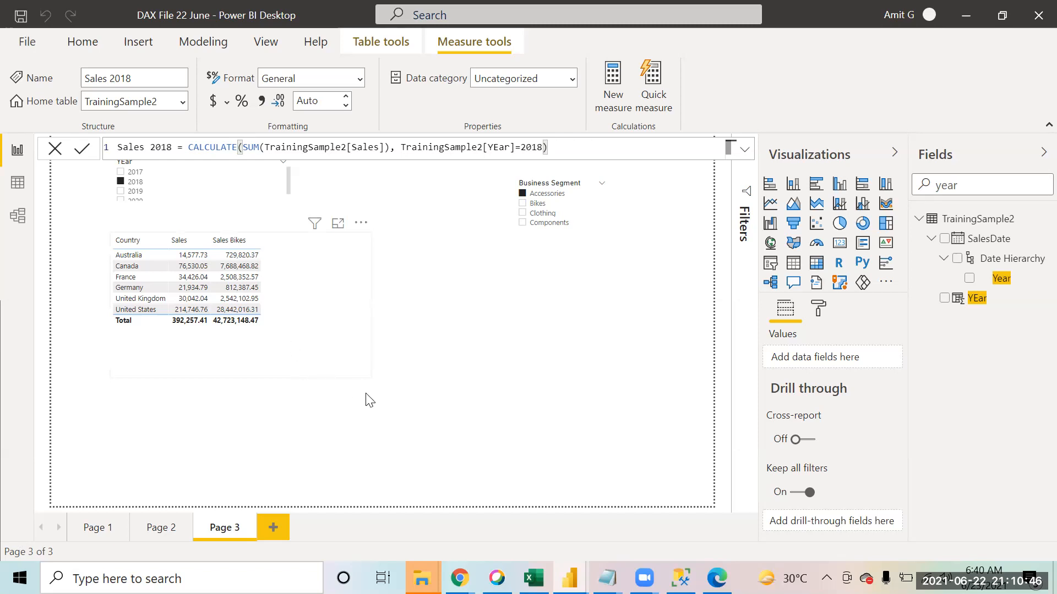
Step: Shrink the country sales table in width and height, and clear the year search from the field list
{"action": "left_click", "coordinate": [407, 374]}
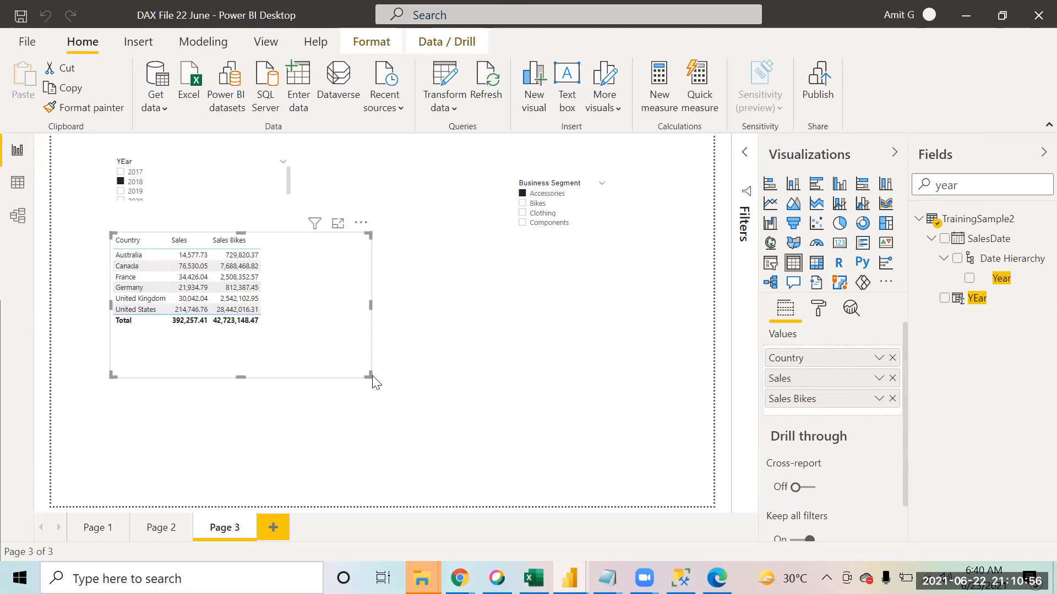
{"action": "left_click_drag", "start_coordinate": [372, 378], "coordinate": [318, 352]}
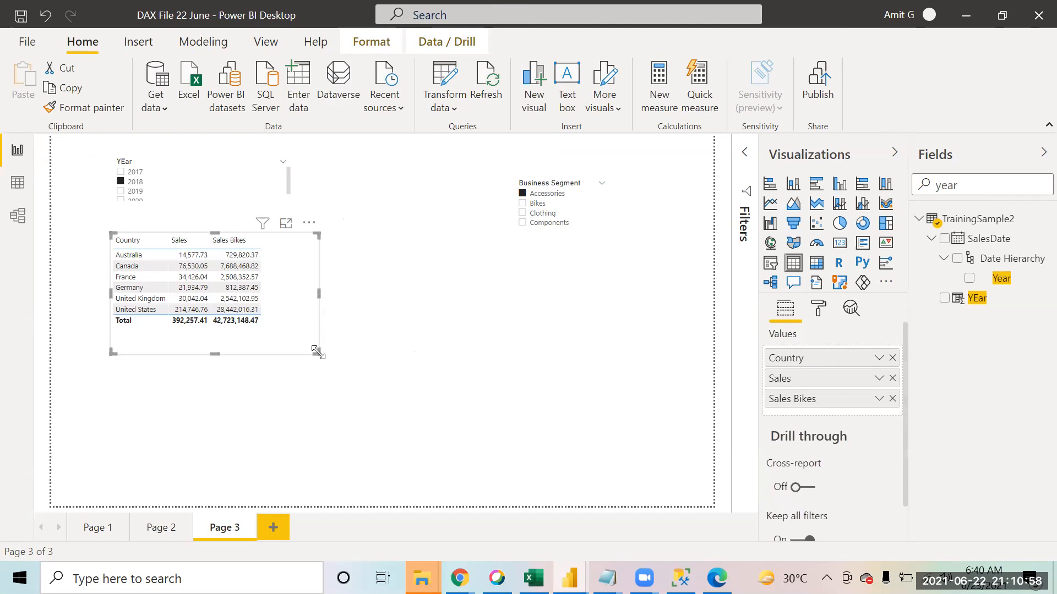
{"action": "left_click", "coordinate": [964, 189]}
{"action": "double_click", "coordinate": [940, 192]}
{"action": "key", "text": "BackSpace"}
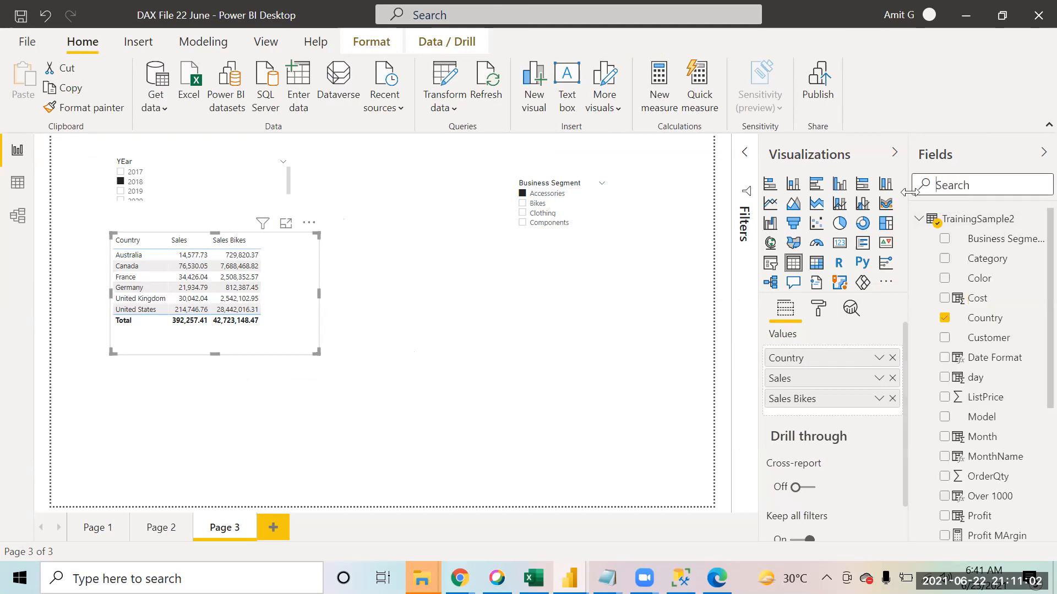
Step: Select the SalesDate field in TrainingSample2 and shrink the country sales table slightly further
{"action": "scroll", "coordinate": [1030, 374], "scroll_direction": "down", "scroll_amount": 3}
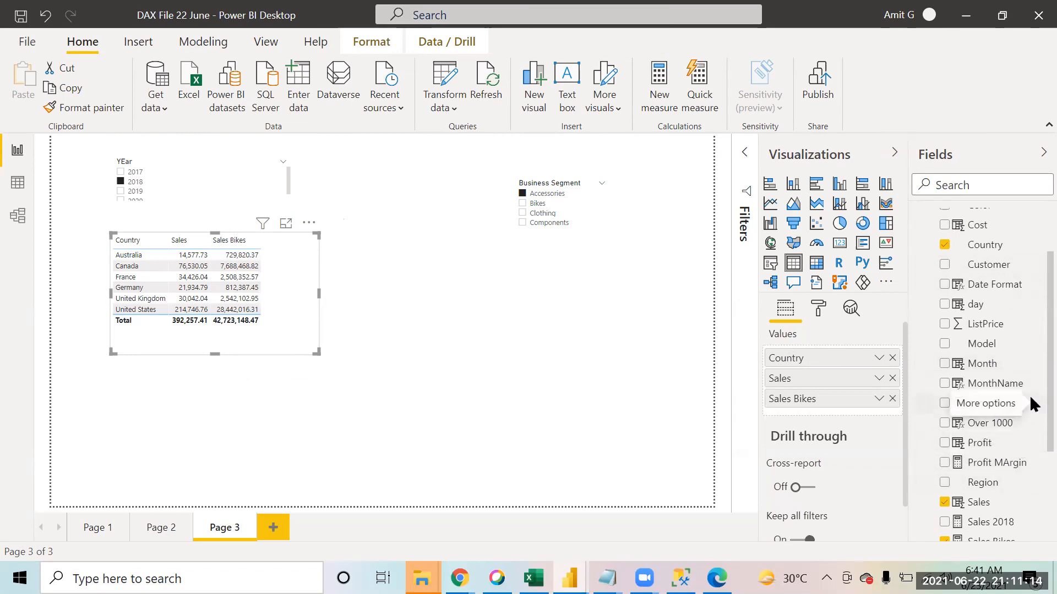
{"action": "scroll", "coordinate": [1030, 461], "scroll_direction": "down", "scroll_amount": 3}
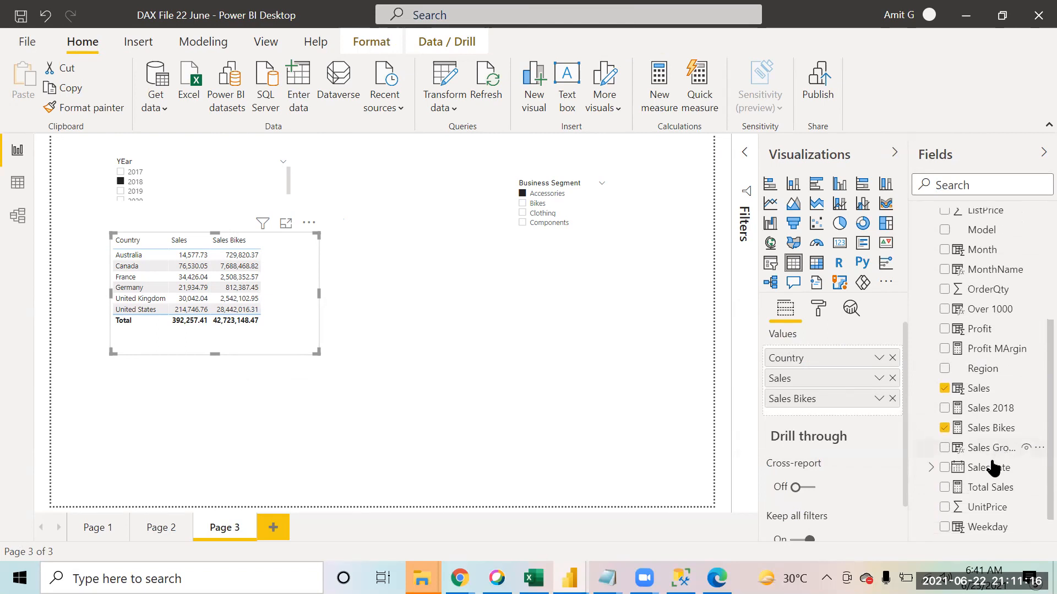
{"action": "left_click", "coordinate": [990, 469]}
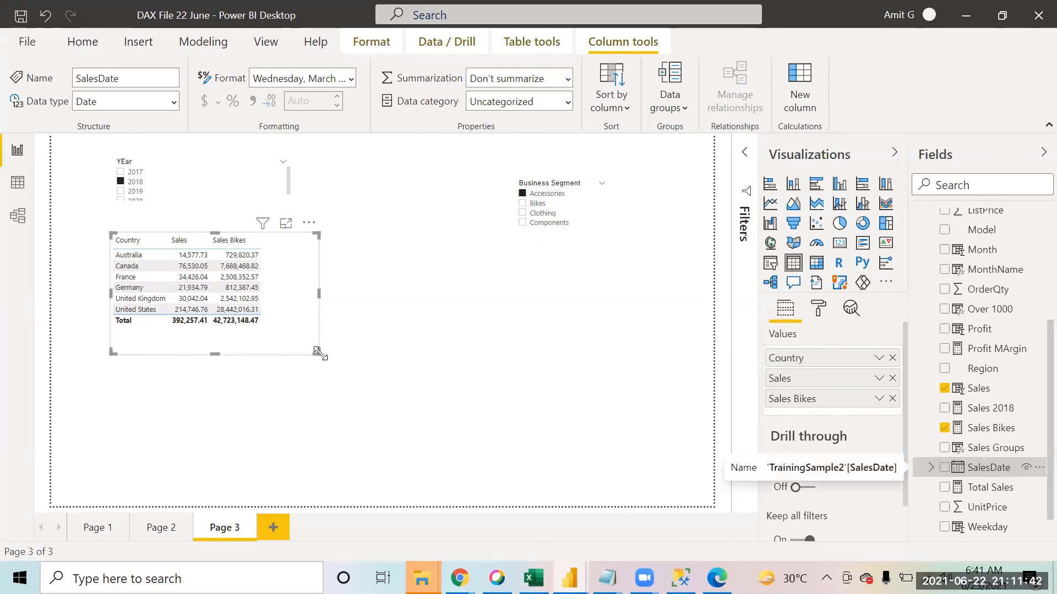
{"action": "left_click_drag", "start_coordinate": [317, 352], "coordinate": [304, 338]}
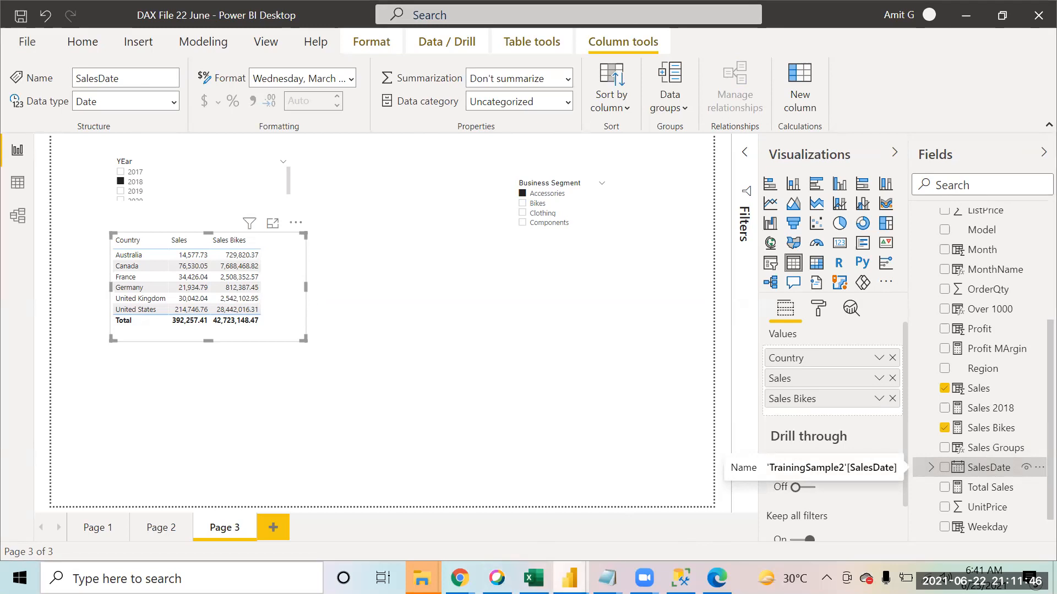
Step: Switch to the untitled Notepad notes and add the heading Time Intelligence below "The calculation"
{"action": "mouse_move", "coordinate": [607, 578]}
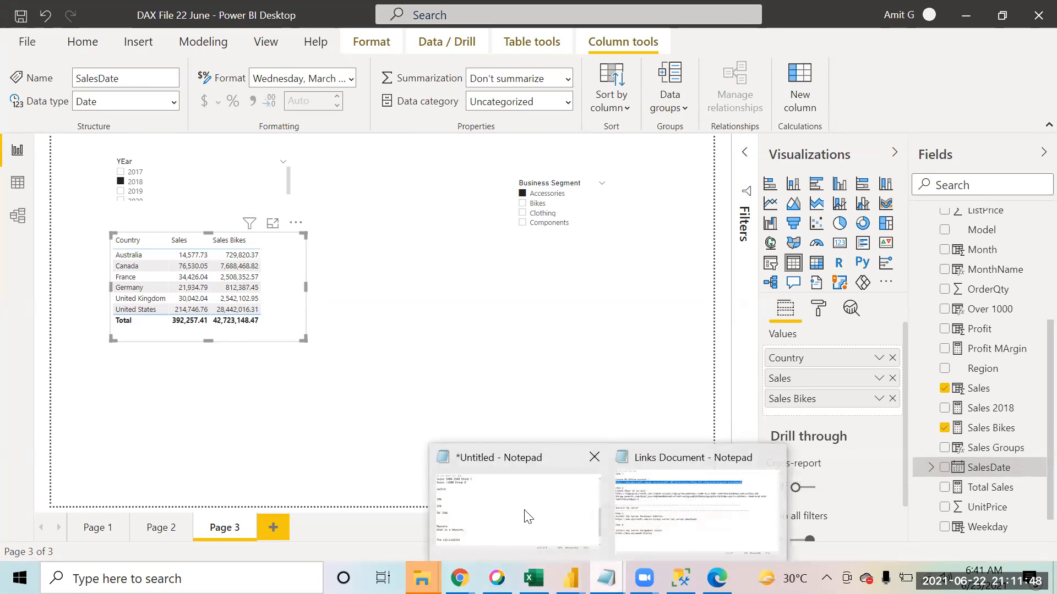
{"action": "left_click", "coordinate": [523, 496]}
{"action": "key", "text": "Return"}
{"action": "key", "text": "Return"}
{"action": "type", "text": "Ti"}
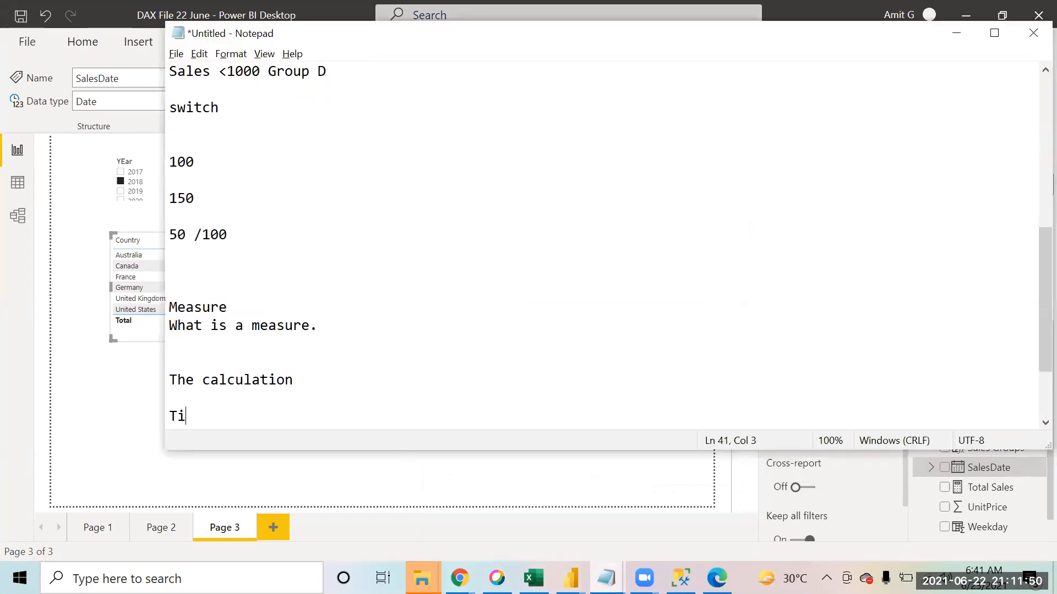
{"action": "type", "text": "me Intelligence"}
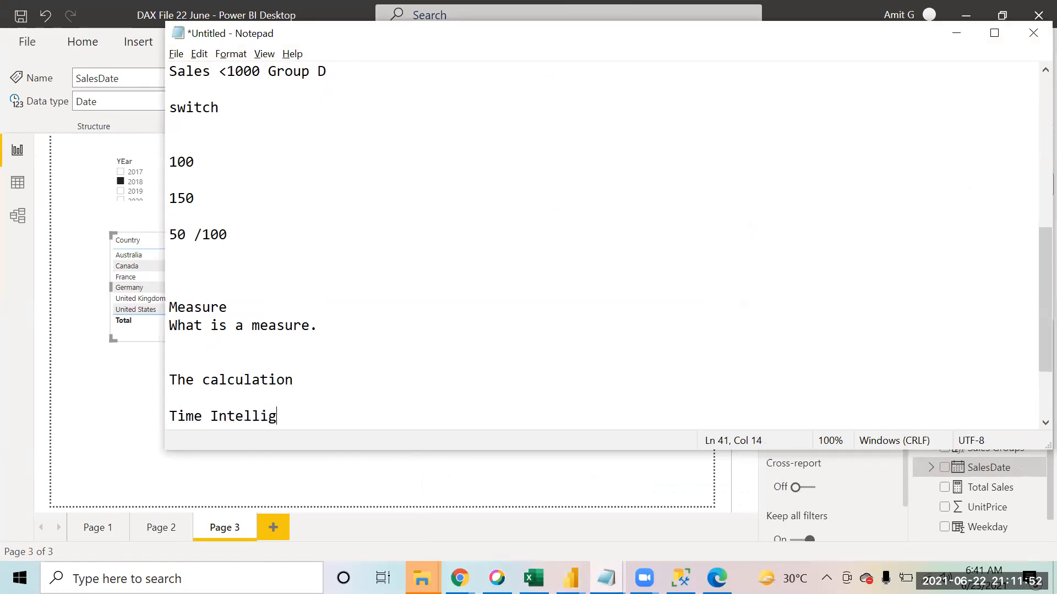
Step: Prefix the Time Intelligence heading with two dashes and return to the end of the line
{"action": "key", "text": "Left"}
{"action": "key", "text": "Left"}
{"action": "key", "text": "Left"}
{"action": "key", "text": "Left"}
{"action": "key", "text": "Left"}
{"action": "key", "text": "Left"}
{"action": "key", "text": "Left"}
{"action": "key", "text": "Left"}
{"action": "key", "text": "Left"}
{"action": "key", "text": "Left"}
{"action": "key", "text": "Left"}
{"action": "key", "text": "Left"}
{"action": "key", "text": "Left"}
{"action": "key", "text": "Left"}
{"action": "key", "text": "Left"}
{"action": "key", "text": "Left"}
{"action": "key", "text": "Left"}
{"action": "type", "text": "--"}
{"action": "key", "text": "Right"}
{"action": "key", "text": "Right"}
{"action": "key", "text": "Right"}
{"action": "key", "text": "Right"}
{"action": "key", "text": "Right"}
{"action": "key", "text": "Right"}
{"action": "key", "text": "Right"}
{"action": "key", "text": "Right"}
{"action": "key", "text": "Right"}
{"action": "key", "text": "Right"}
{"action": "key", "text": "Right"}
{"action": "key", "text": "Right"}
{"action": "key", "text": "Right"}
{"action": "key", "text": "Right"}
{"action": "key", "text": "Right"}
{"action": "key", "text": "Right"}
{"action": "key", "text": "Right"}
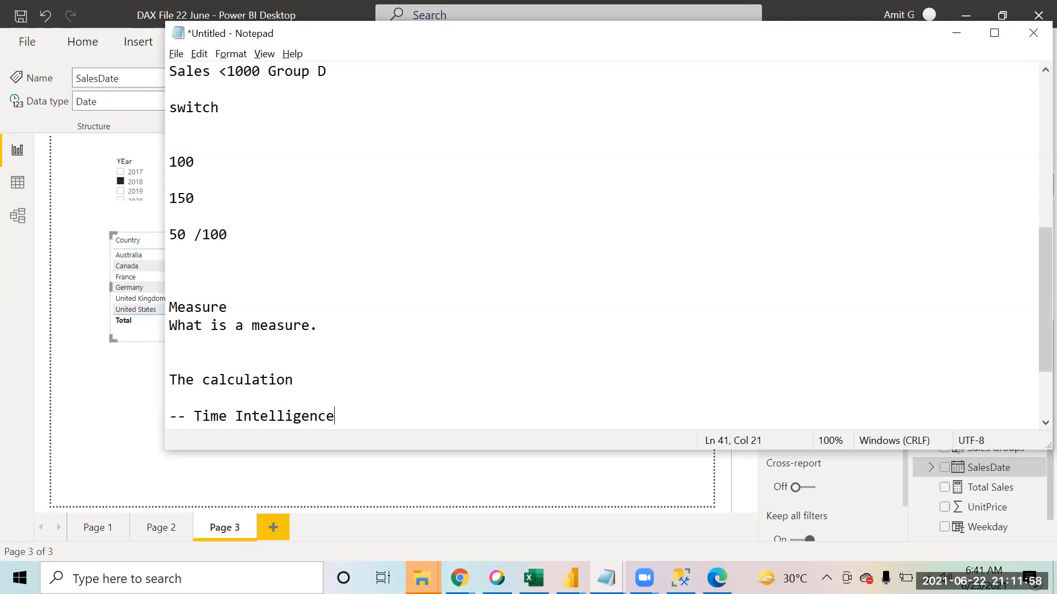
Step: Leave a blank line under the Time Intelligence heading and write "By default ---- POwer Bi creates the date tables"
{"action": "key", "text": "Return"}
{"action": "key", "text": "Return"}
{"action": "key", "text": "Up"}
{"action": "key", "text": "Up"}
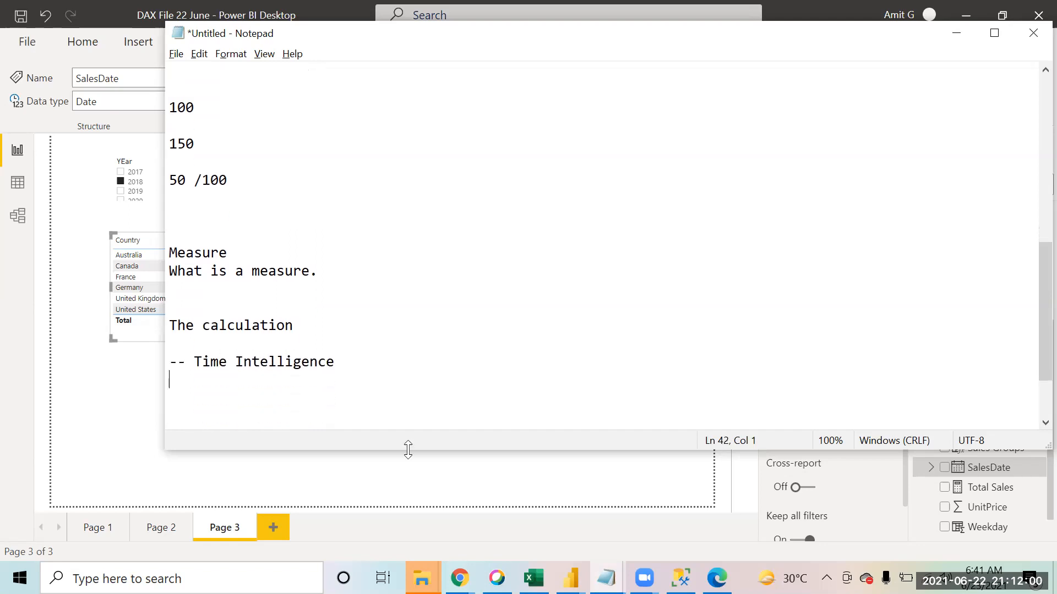
{"action": "key", "text": "Down"}
{"action": "key", "text": "Up"}
{"action": "key", "text": "Up"}
{"action": "key", "text": "Up"}
{"action": "key", "text": "Up"}
{"action": "key", "text": "Down"}
{"action": "key", "text": "Down"}
{"action": "key", "text": "Down"}
{"action": "key", "text": "Down"}
{"action": "key", "text": "Return"}
{"action": "key", "text": "Return"}
{"action": "key", "text": "Return"}
{"action": "key", "text": "Up"}
{"action": "key", "text": "Up"}
{"action": "key", "text": "Up"}
{"action": "key", "text": "Up"}
{"action": "key", "text": "Down"}
{"action": "key", "text": "Down"}
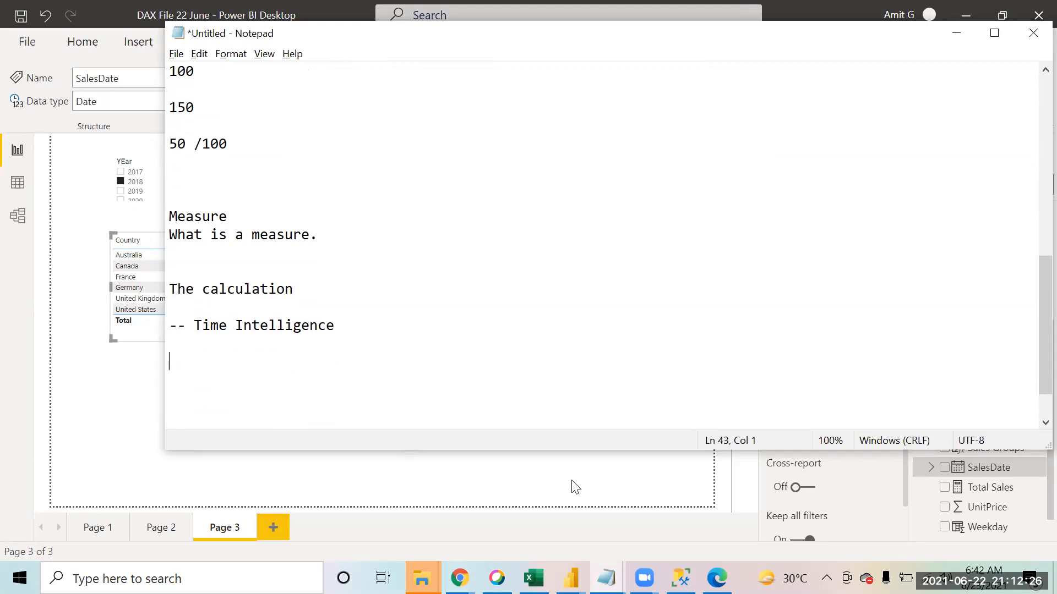
{"action": "type", "text": "By default ---- POwer Bi created"}
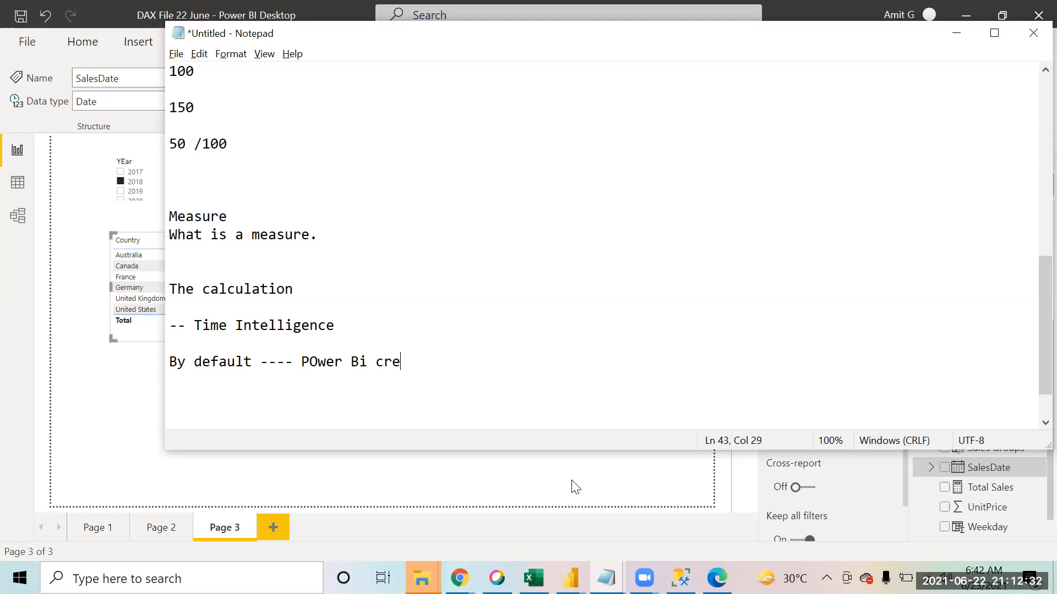
{"action": "key", "text": "BackSpace"}
{"action": "key", "text": "BackSpace"}
{"action": "type", "text": "s the date tables"}
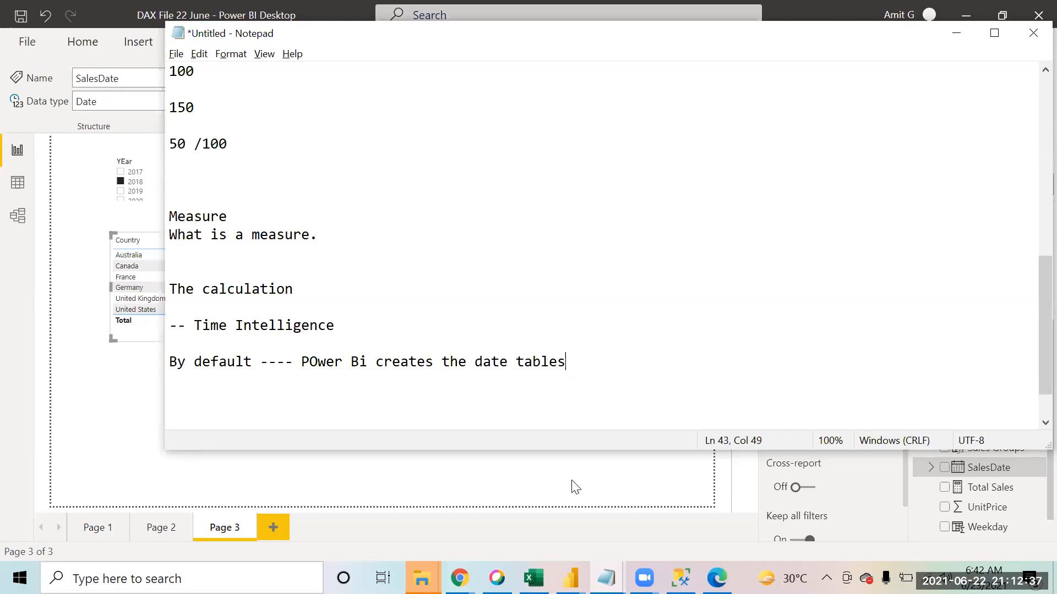
Step: Leave blank lines below the date tables note and write "In the dataset : 3 date columns"
{"action": "key", "text": "Return"}
{"action": "left_click", "coordinate": [591, 363]}
{"action": "key", "text": "Return"}
{"action": "key", "text": "Return"}
{"action": "key", "text": "Return"}
{"action": "key", "text": "Up"}
{"action": "key", "text": "Up"}
{"action": "key", "text": "Down"}
{"action": "key", "text": "Down"}
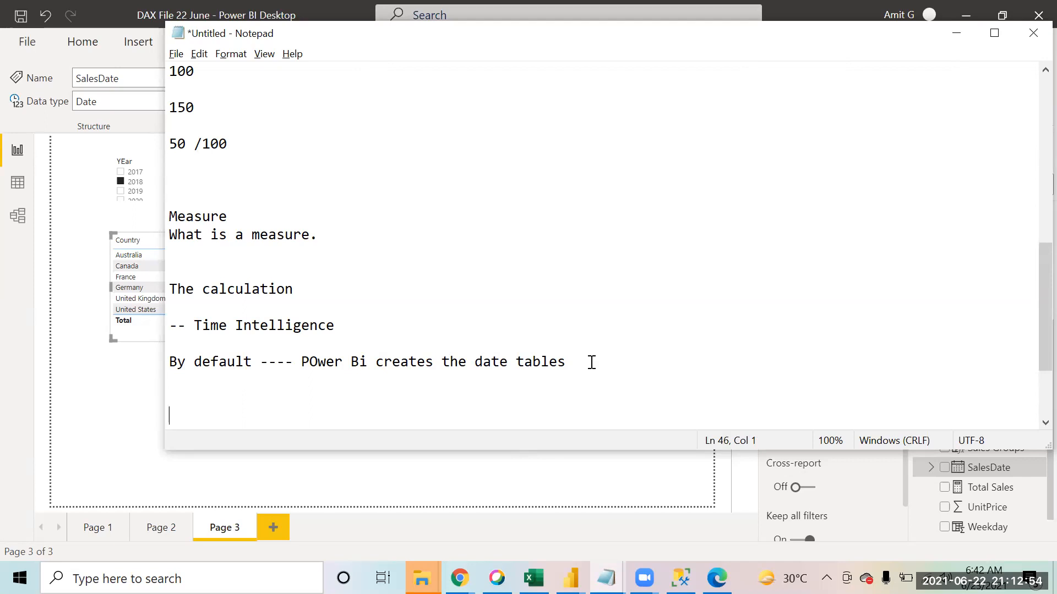
{"action": "type", "text": "In t"}
{"action": "type", "text": "he datasety"}
{"action": "key", "text": "BackSpace"}
{"action": "key", "text": "BackSpace"}
{"action": "type", "text": ": "}
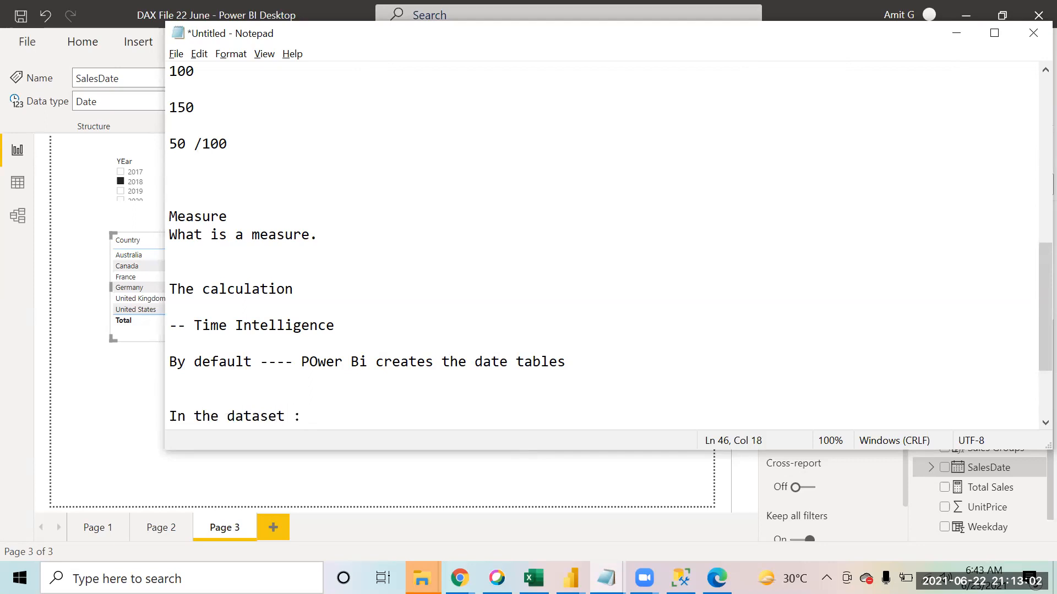
{"action": "type", "text": "3 date columns"}
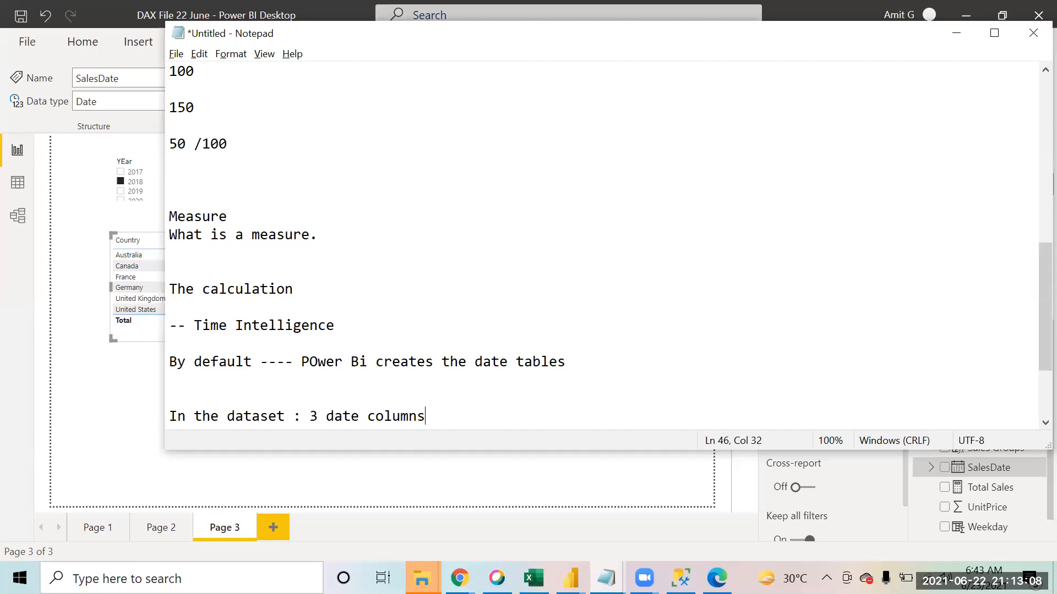
Step: Write "Power Bi will create 3 date tables" on the line below the dataset note
{"action": "key", "text": "Return"}
{"action": "key", "text": "Up"}
{"action": "key", "text": "Up"}
{"action": "key", "text": "Down"}
{"action": "key", "text": "Down"}
{"action": "type", "text": "Power Bi will create 3 date tav"}
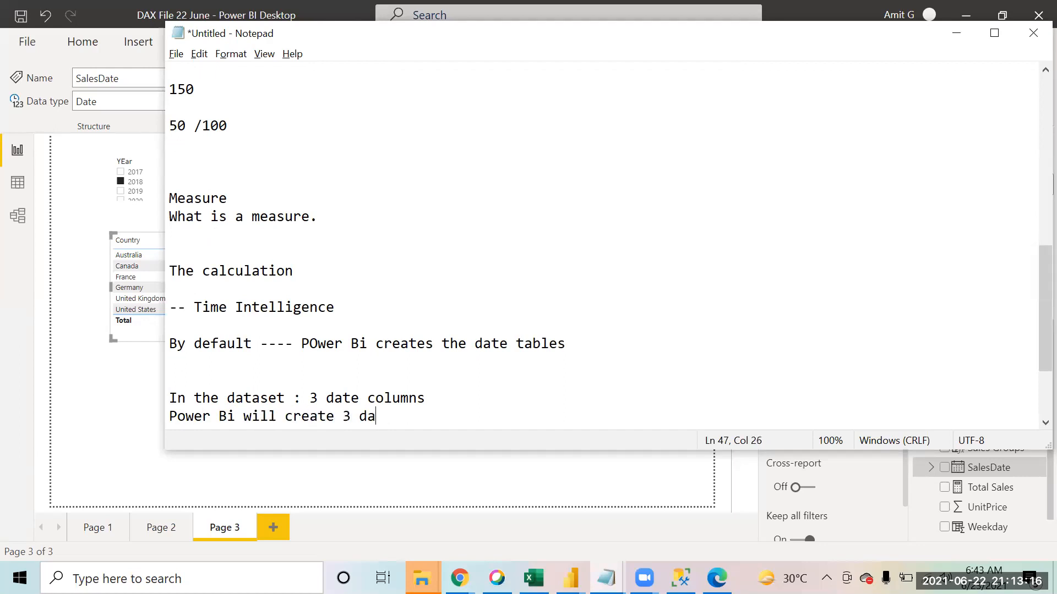
{"action": "key", "text": "BackSpace"}
{"action": "type", "text": "able"}
{"action": "key", "text": "BackSpace"}
{"action": "key", "text": "BackSpace"}
{"action": "key", "text": "BackSpace"}
{"action": "key", "text": "BackSpace"}
{"action": "type", "text": "bles"}
Step: Insert the word "hidden" before "date tables" in the last line of the notes
{"action": "key", "text": "Left"}
{"action": "key", "text": "Left"}
{"action": "key", "text": "Left"}
{"action": "key", "text": "Left"}
{"action": "key", "text": "Left"}
{"action": "key", "text": "Left"}
{"action": "key", "text": "Left"}
{"action": "key", "text": "Left"}
{"action": "key", "text": "Left"}
{"action": "key", "text": "Left"}
{"action": "key", "text": "Left"}
{"action": "key", "text": "Left"}
{"action": "type", "text": "hidden"}
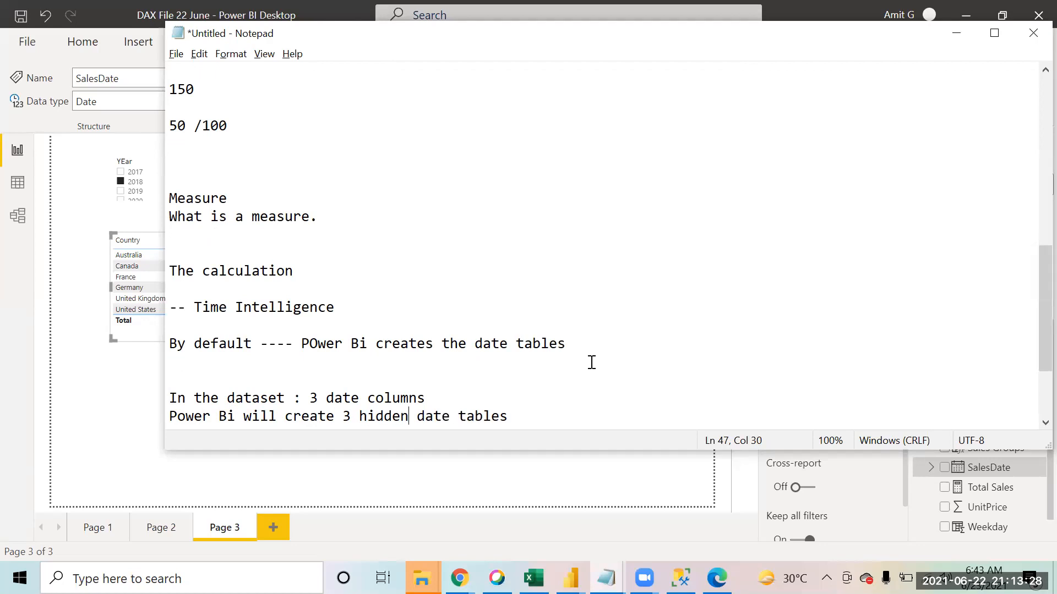
Step: Highlight the whole notes line "Power Bi will create 3 hidden date tables"
{"action": "key", "text": "Down"}
{"action": "key", "text": "Up"}
{"action": "key", "text": "Up"}
{"action": "key", "text": "Down"}
{"action": "key", "text": "shift+Right"}
{"action": "key", "text": "shift+Right"}
{"action": "key", "text": "shift+Right"}
{"action": "key", "text": "shift+Right"}
{"action": "key", "text": "shift+Right"}
{"action": "key", "text": "shift+Right"}
{"action": "key", "text": "shift+Right"}
{"action": "key", "text": "shift+Right"}
{"action": "key", "text": "shift+Right"}
{"action": "key", "text": "shift+Right"}
{"action": "key", "text": "shift+Right"}
{"action": "key", "text": "shift+Right"}
{"action": "key", "text": "shift+Right"}
{"action": "key", "text": "shift+Right"}
{"action": "key", "text": "shift+Right"}
{"action": "key", "text": "shift+Right"}
{"action": "key", "text": "shift+Right"}
{"action": "key", "text": "shift+Right"}
{"action": "key", "text": "shift+Right"}
{"action": "key", "text": "shift+Right"}
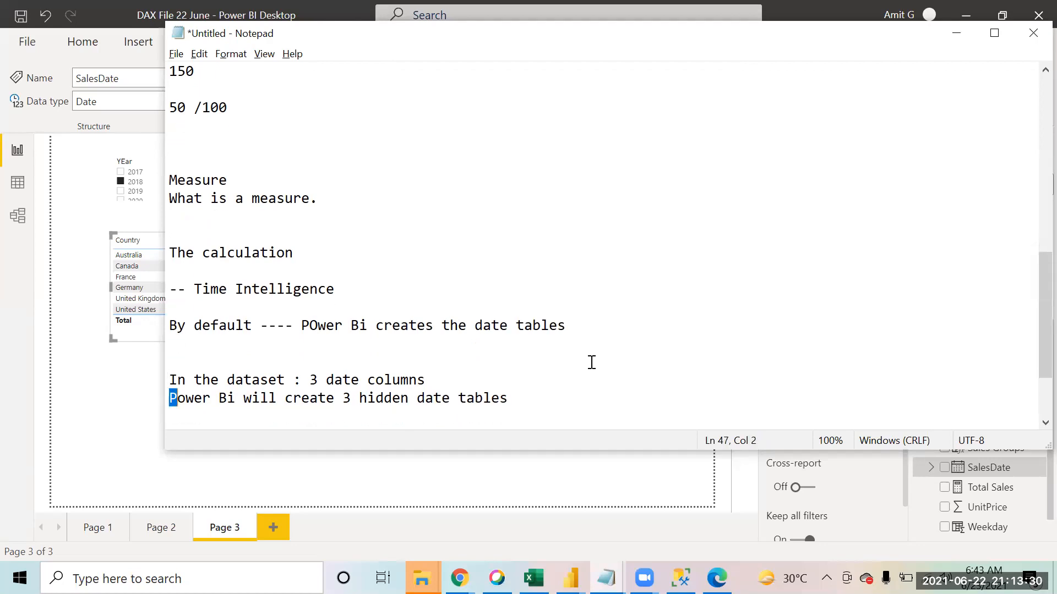
{"action": "key", "text": "shift+Right"}
{"action": "key", "text": "shift+Right"}
{"action": "key", "text": "shift+Right"}
{"action": "key", "text": "shift+Right"}
{"action": "key", "text": "shift+Right"}
{"action": "key", "text": "shift+Right"}
{"action": "key", "text": "shift+Right"}
{"action": "key", "text": "shift+Right"}
{"action": "key", "text": "shift+Right"}
{"action": "key", "text": "shift+Right"}
{"action": "key", "text": "shift+Right"}
{"action": "key", "text": "shift+Right"}
{"action": "key", "text": "shift+Right"}
{"action": "key", "text": "shift+Right"}
{"action": "key", "text": "shift+Right"}
{"action": "key", "text": "shift+Right"}
{"action": "key", "text": "shift+Right"}
{"action": "key", "text": "shift+Right"}
{"action": "key", "text": "shift+Right"}
{"action": "key", "text": "shift+Right"}
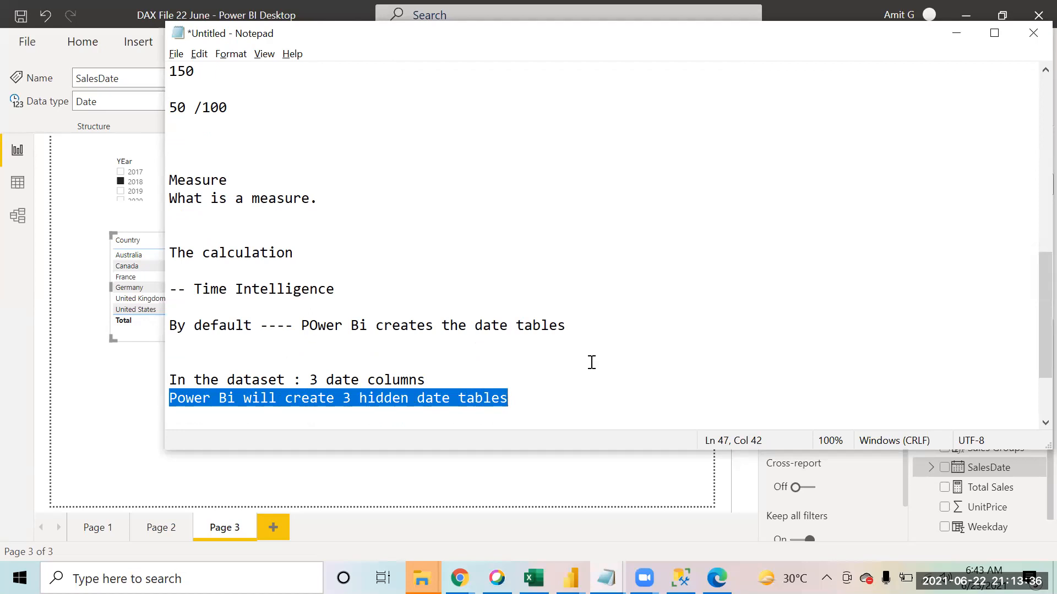
Step: Highlight only the words "3 hidden" in the last notes line, and return the cursor to the end of the notes
{"action": "key", "text": "Down"}
{"action": "key", "text": "Up"}
{"action": "key", "text": "Right"}
{"action": "key", "text": "Right"}
{"action": "key", "text": "Right"}
{"action": "key", "text": "Right"}
{"action": "key", "text": "Right"}
{"action": "key", "text": "Right"}
{"action": "key", "text": "Right"}
{"action": "key", "text": "Right"}
{"action": "key", "text": "Right"}
{"action": "key", "text": "Right"}
{"action": "key", "text": "Right"}
{"action": "key", "text": "Right"}
{"action": "key", "text": "Right"}
{"action": "key", "text": "Right"}
{"action": "key", "text": "Right"}
{"action": "key", "text": "Right"}
{"action": "key", "text": "Right"}
{"action": "key", "text": "Right"}
{"action": "key", "text": "Right"}
{"action": "key", "text": "Right"}
{"action": "key", "text": "Right"}
{"action": "key", "text": "Right"}
{"action": "key", "text": "Left"}
{"action": "key", "text": "shift+Right"}
{"action": "key", "text": "shift+Right"}
{"action": "key", "text": "shift+Right"}
{"action": "key", "text": "shift+Right"}
{"action": "key", "text": "shift+Right"}
{"action": "key", "text": "shift+Right"}
{"action": "key", "text": "shift+Right"}
{"action": "key", "text": "shift+Right"}
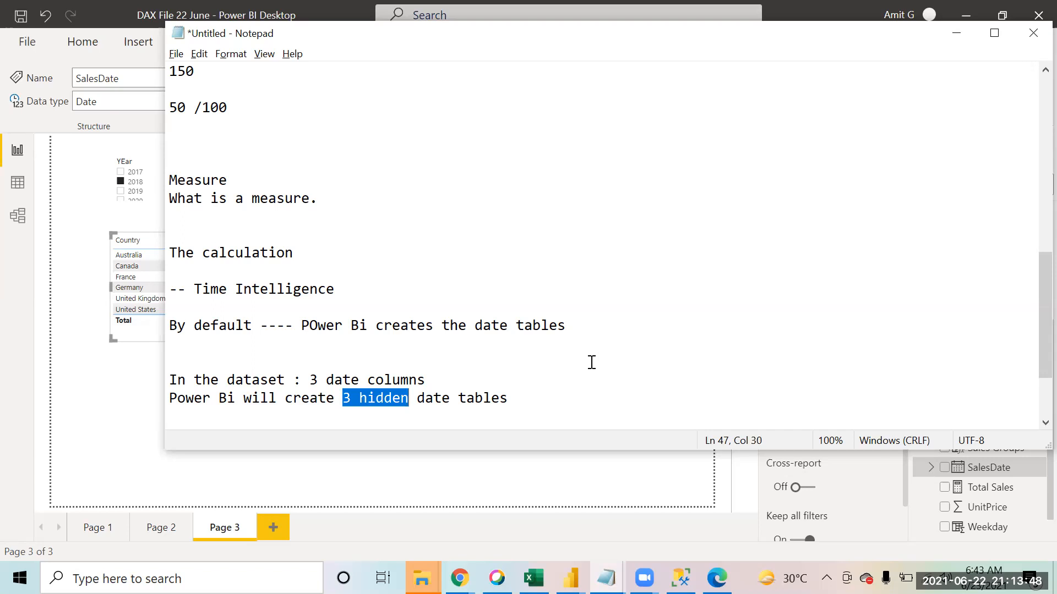
{"action": "key", "text": "Down"}
{"action": "key", "text": "Down"}
{"action": "key", "text": "Up"}
{"action": "key", "text": "Up"}
{"action": "key", "text": "Down"}
{"action": "key", "text": "Down"}
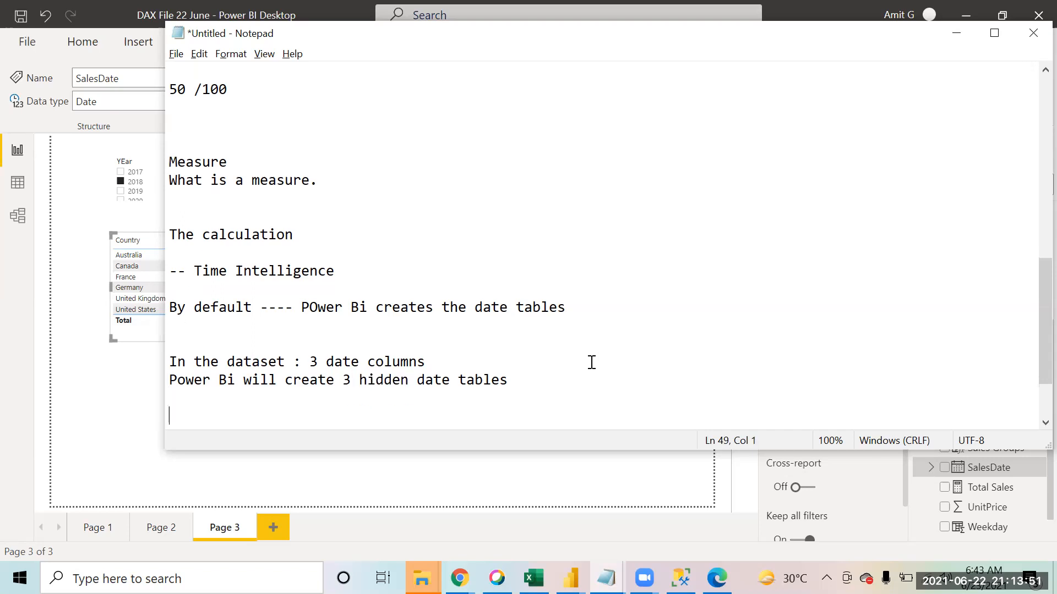
Step: Switch to Power BI Desktop and turn off Auto date/time in the current file's Data Load options
{"action": "left_click", "coordinate": [111, 392]}
{"action": "left_click", "coordinate": [26, 41]}
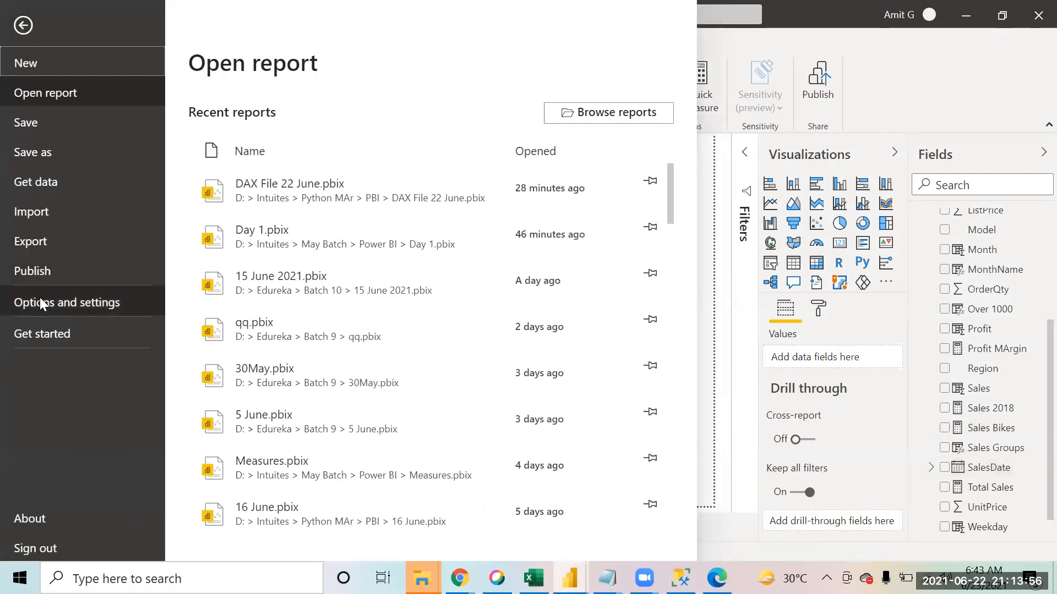
{"action": "left_click", "coordinate": [42, 301]}
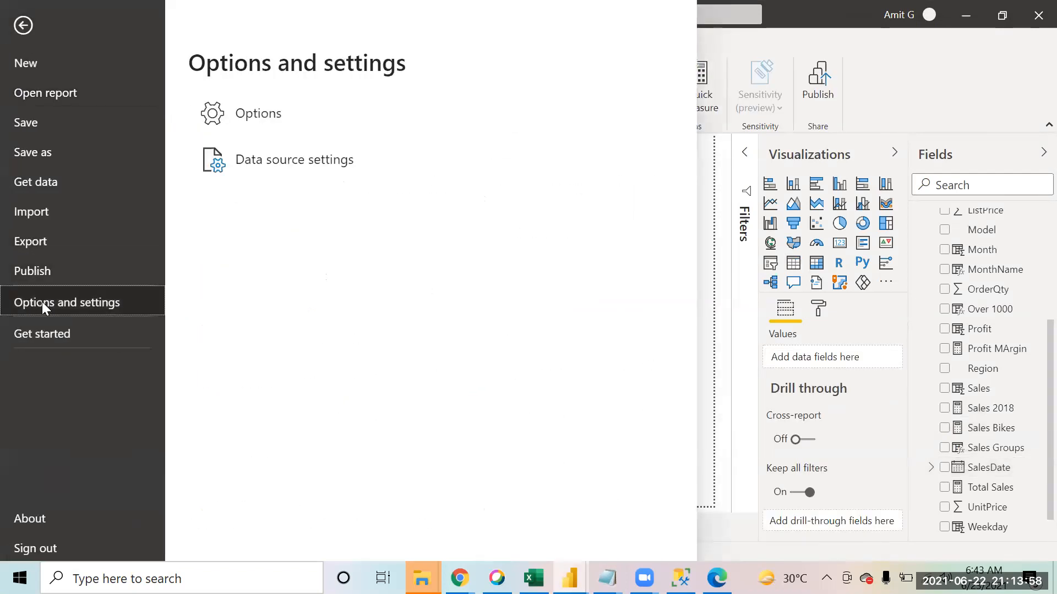
{"action": "left_click", "coordinate": [253, 113]}
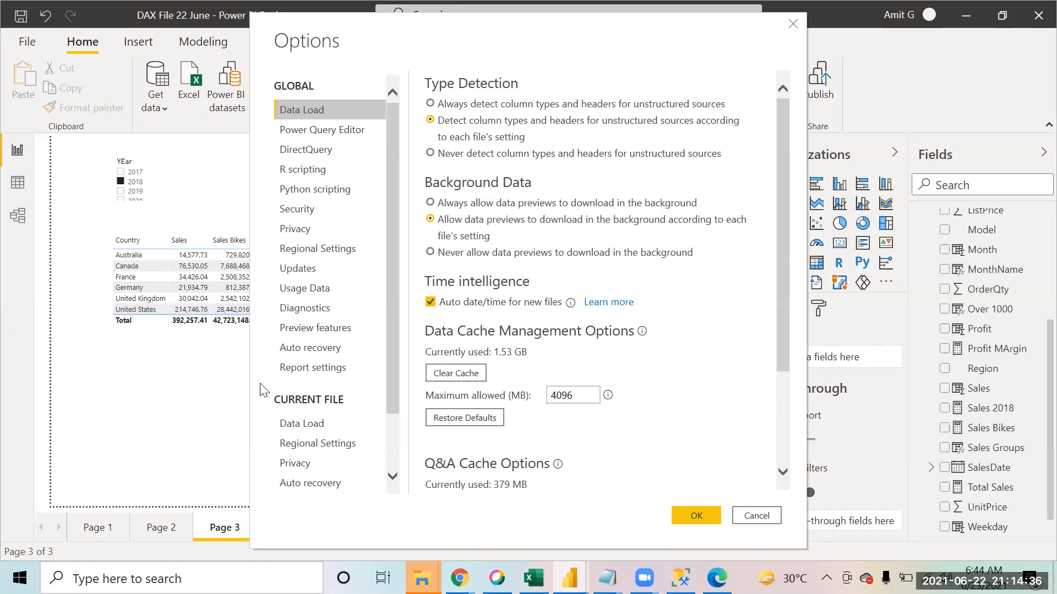
{"action": "left_click", "coordinate": [306, 424]}
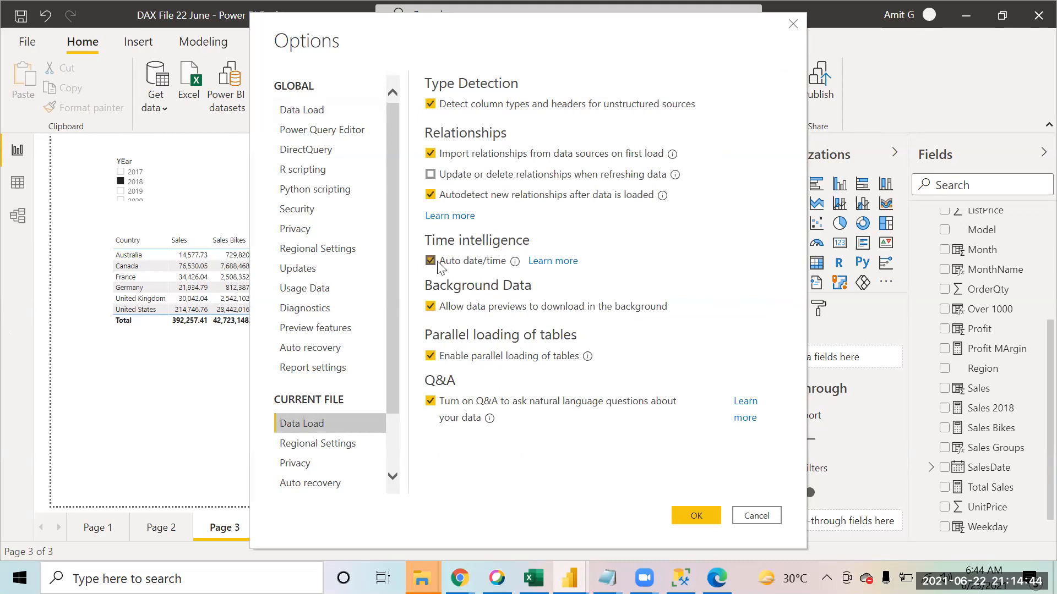
{"action": "mouse_move", "coordinate": [516, 265]}
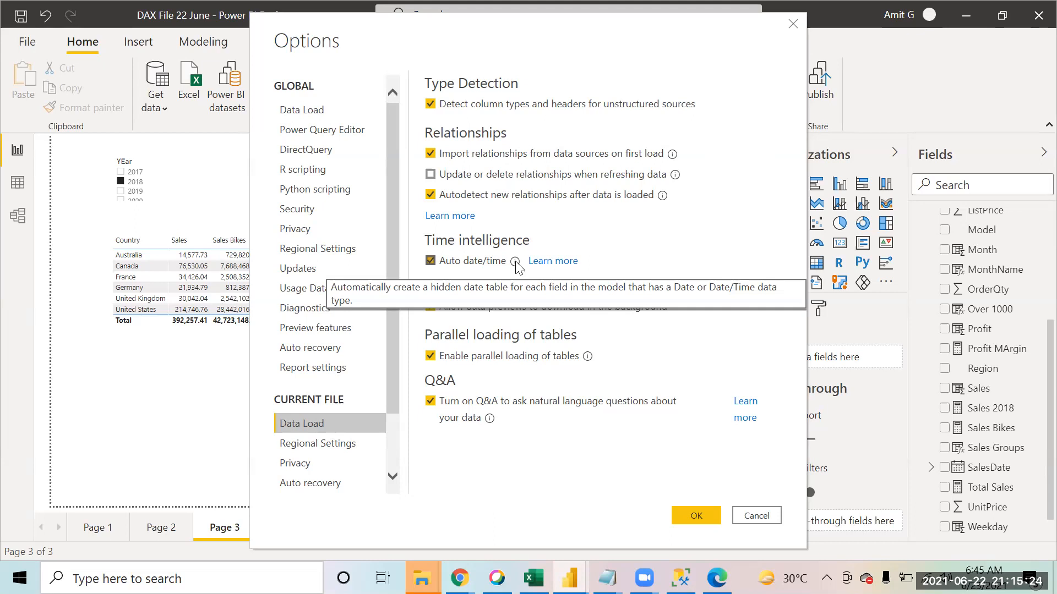
{"action": "left_click", "coordinate": [431, 262]}
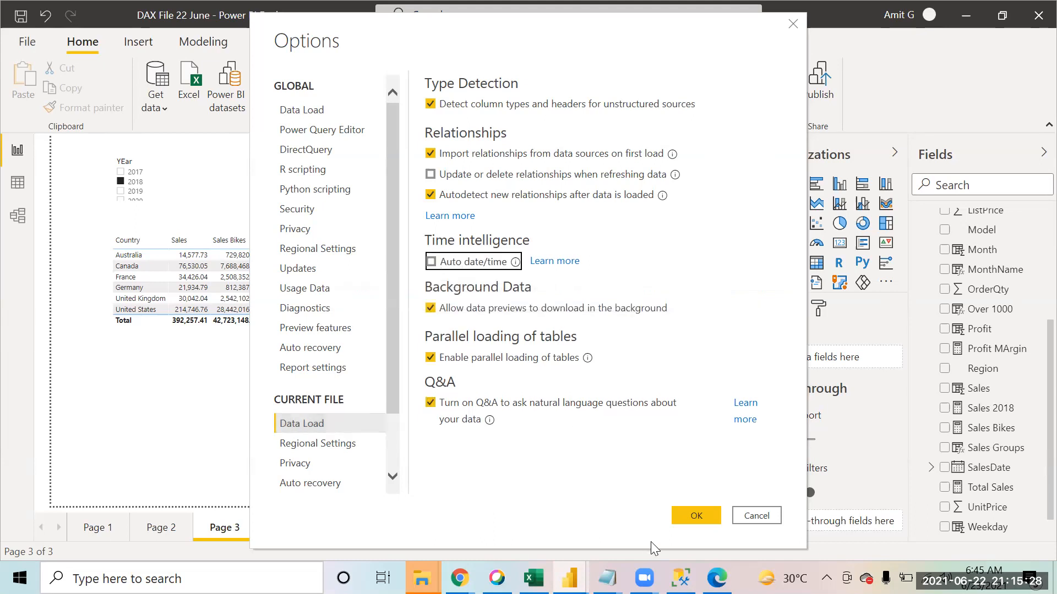
{"action": "left_click", "coordinate": [706, 511]}
{"action": "left_click", "coordinate": [705, 512]}
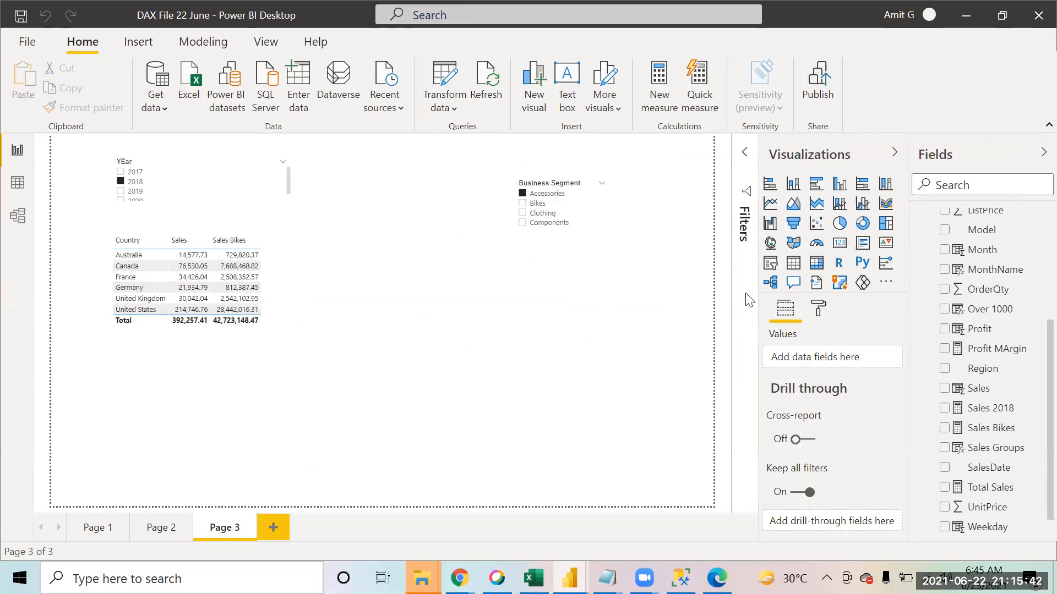
Step: Inspect the SalesDate field for its date hierarchy and deselect it
{"action": "left_click", "coordinate": [988, 472]}
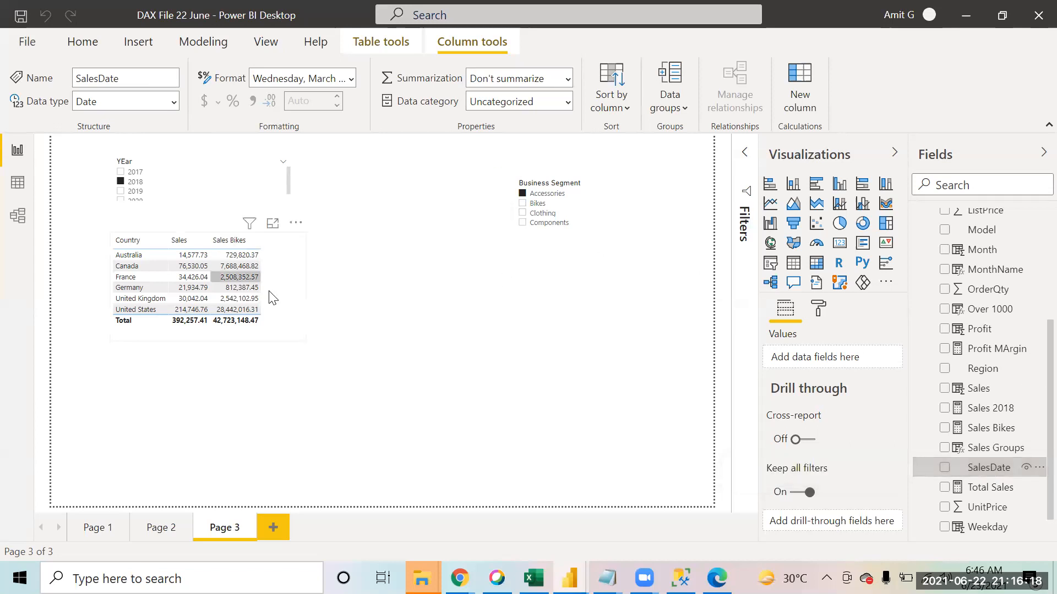
{"action": "left_click", "coordinate": [532, 365]}
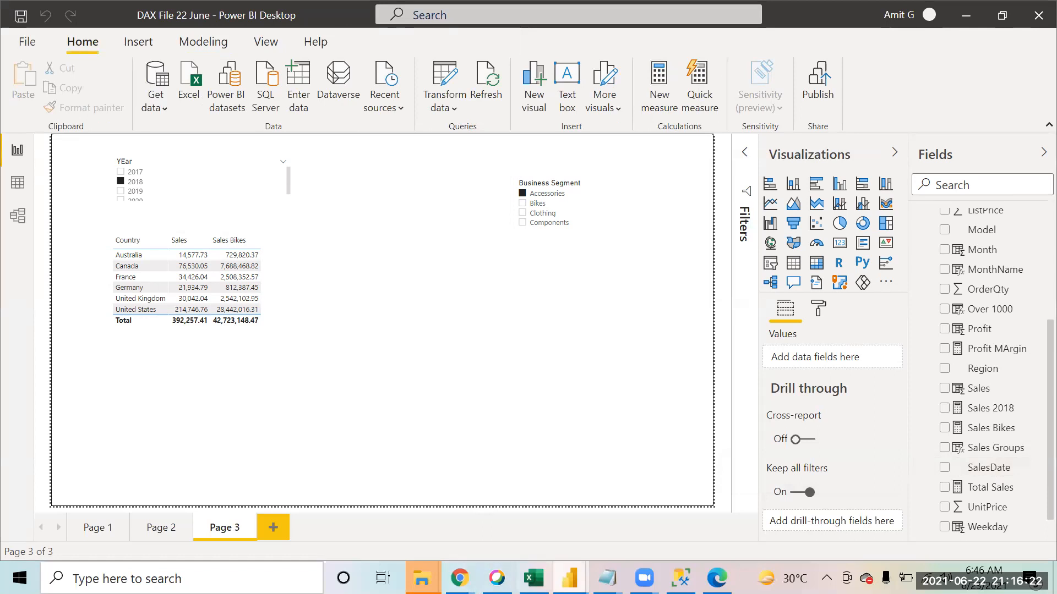
Step: Switch to the untitled Notepad notes and add "calendar" and "calendarauto" on separate lines below the hidden date tables note
{"action": "mouse_move", "coordinate": [606, 578]}
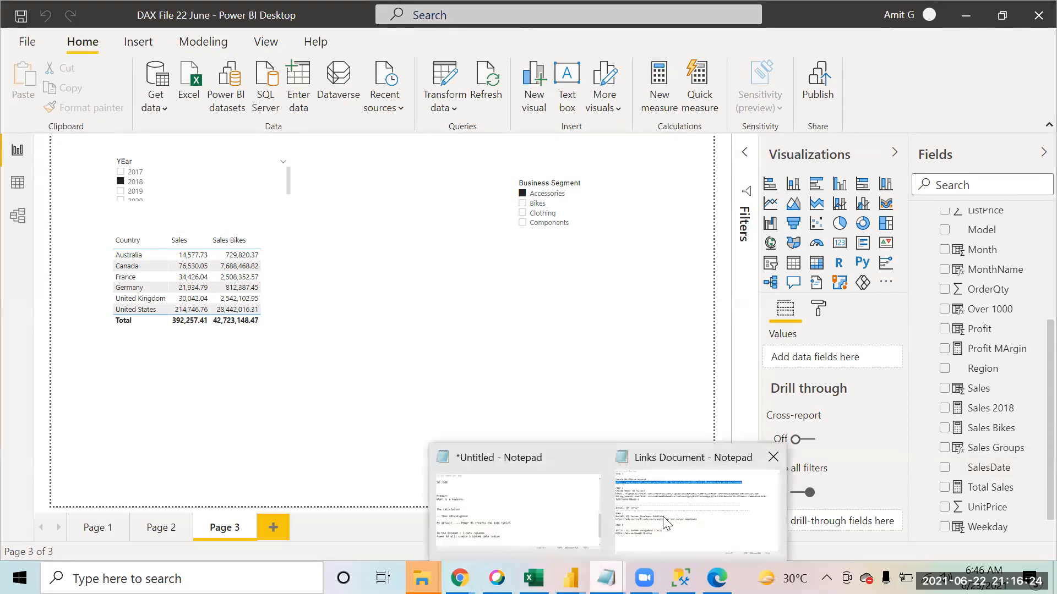
{"action": "left_click", "coordinate": [526, 509]}
{"action": "key", "text": "Return"}
{"action": "key", "text": "Return"}
{"action": "key", "text": "Up"}
{"action": "key", "text": "Up"}
{"action": "key", "text": "Down"}
{"action": "key", "text": "Down"}
{"action": "type", "text": "calendar"}
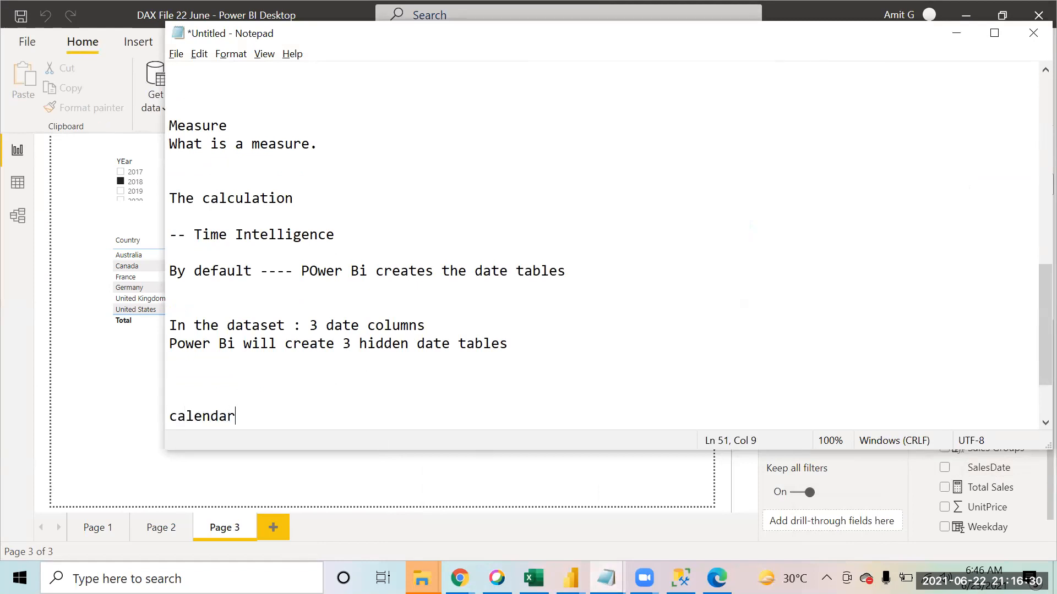
{"action": "key", "text": "Return"}
{"action": "type", "text": "calendarauto"}
{"action": "key", "text": "Left"}
{"action": "key", "text": "Up"}
{"action": "key", "text": "Up"}
{"action": "key", "text": "Down"}
{"action": "key", "text": "Down"}
{"action": "key", "text": "Down"}
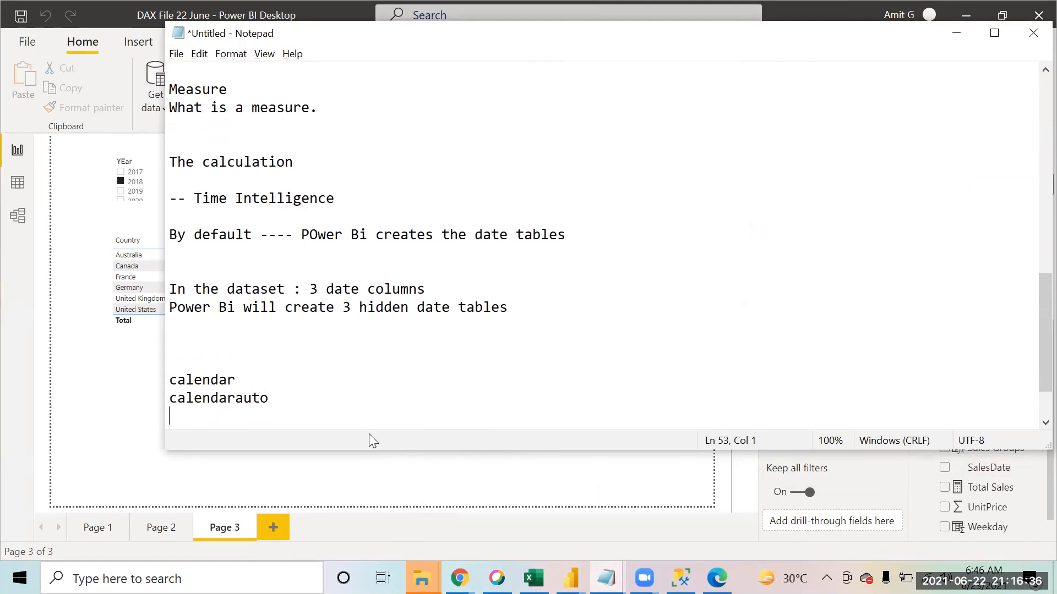
Step: Switch to Power BI Desktop and start a new calculated table named Date Table using the CALENDAR function
{"action": "left_click", "coordinate": [113, 249]}
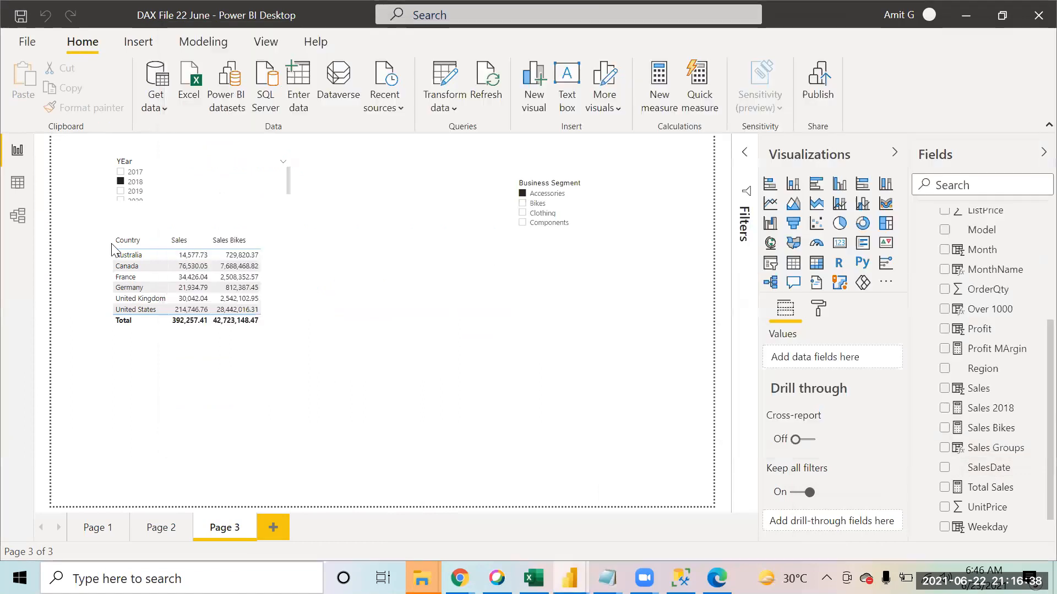
{"action": "left_click", "coordinate": [201, 44]}
{"action": "left_click", "coordinate": [214, 90]}
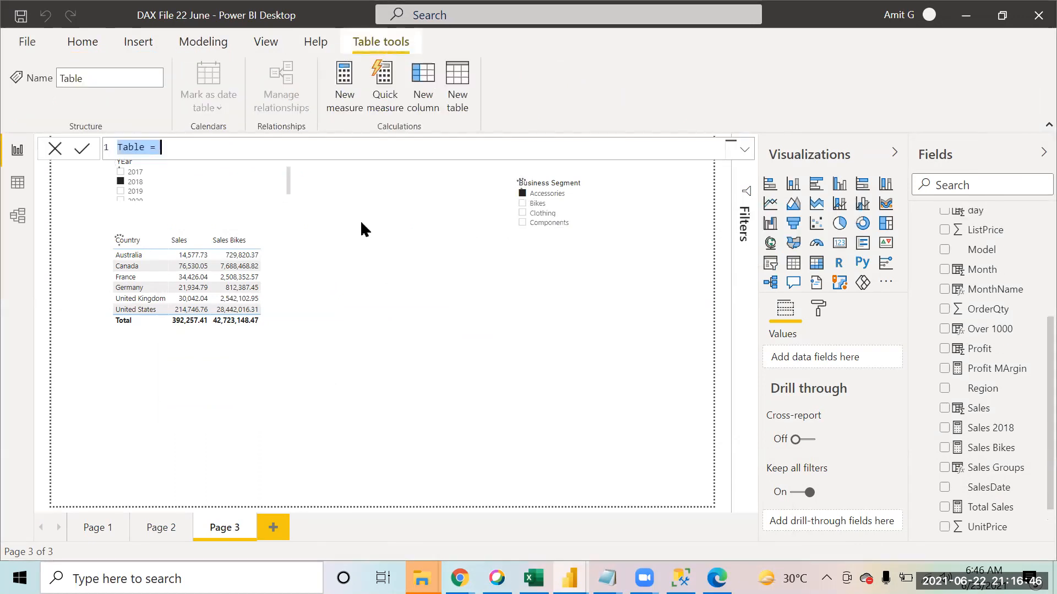
{"action": "type", "text": "Date Taable"}
{"action": "key", "text": "BackSpace"}
{"action": "key", "text": "BackSpace"}
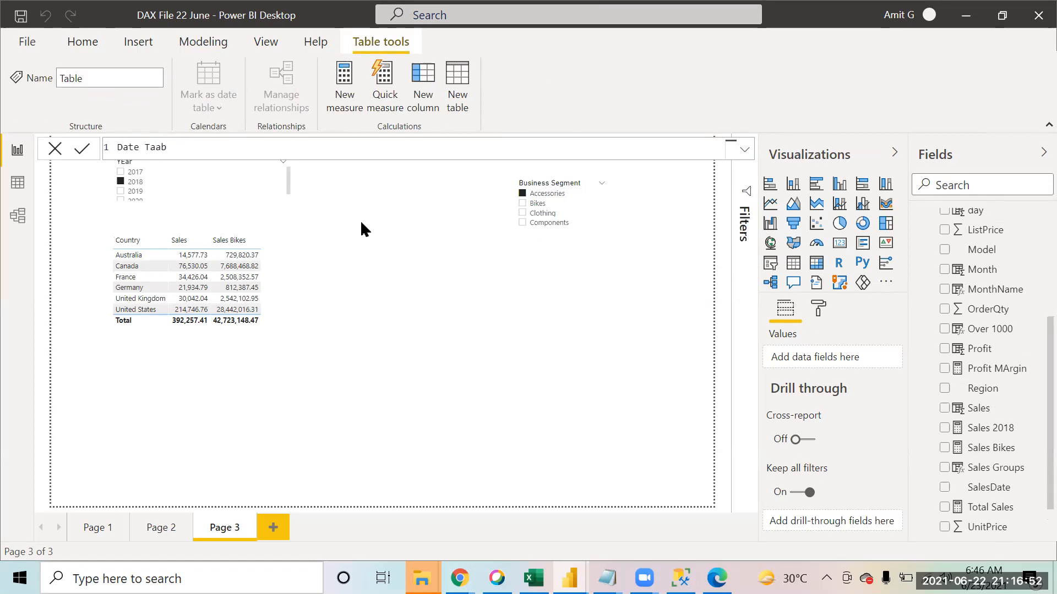
{"action": "key", "text": "BackSpace"}
{"action": "key", "text": "BackSpace"}
{"action": "type", "text": "ble = ca"}
{"action": "key", "text": "Down"}
{"action": "key", "text": "Tab"}
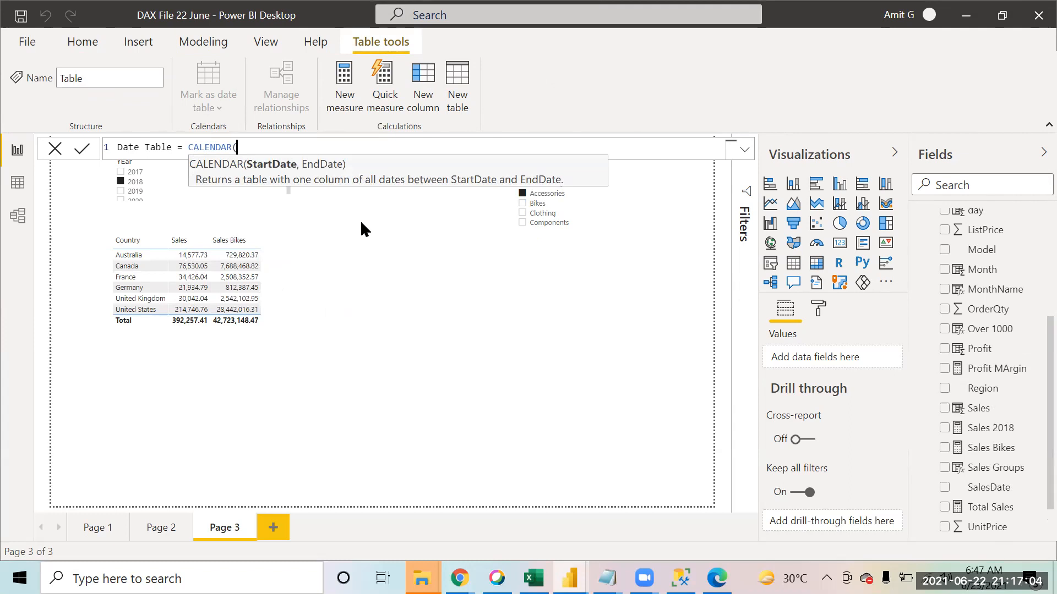
Step: Complete the CALENDAR formula with start date "1/1/2017" and end date "12/31/2020", and commit the table
{"action": "type", "text": "\"1/1/2017\",\"12/31"}
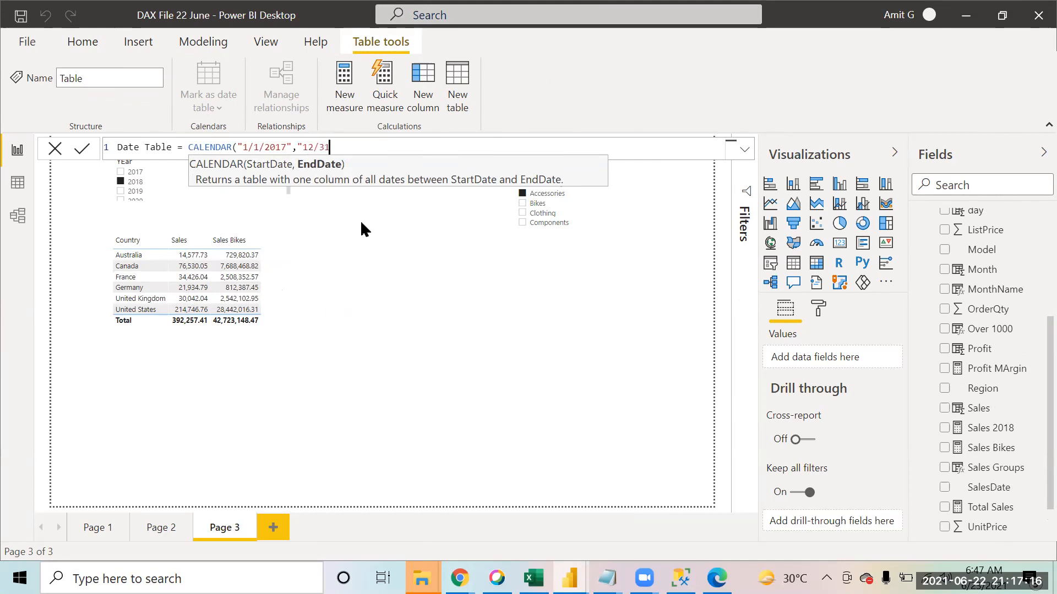
{"action": "type", "text": "/2020\")"}
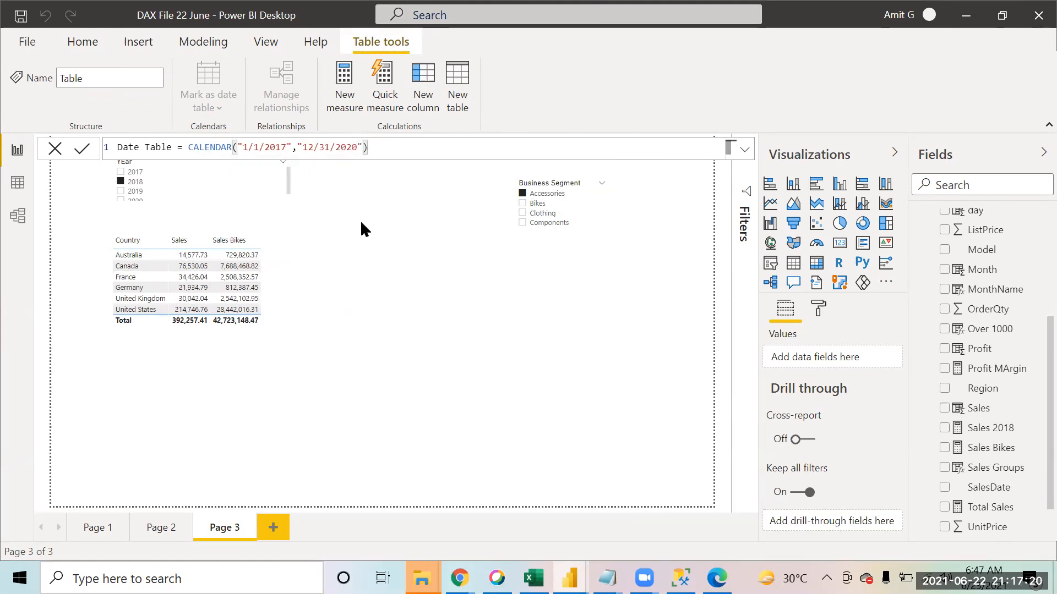
{"action": "double_click", "coordinate": [214, 147]}
{"action": "left_click_drag", "start_coordinate": [368, 147], "coordinate": [226, 147]}
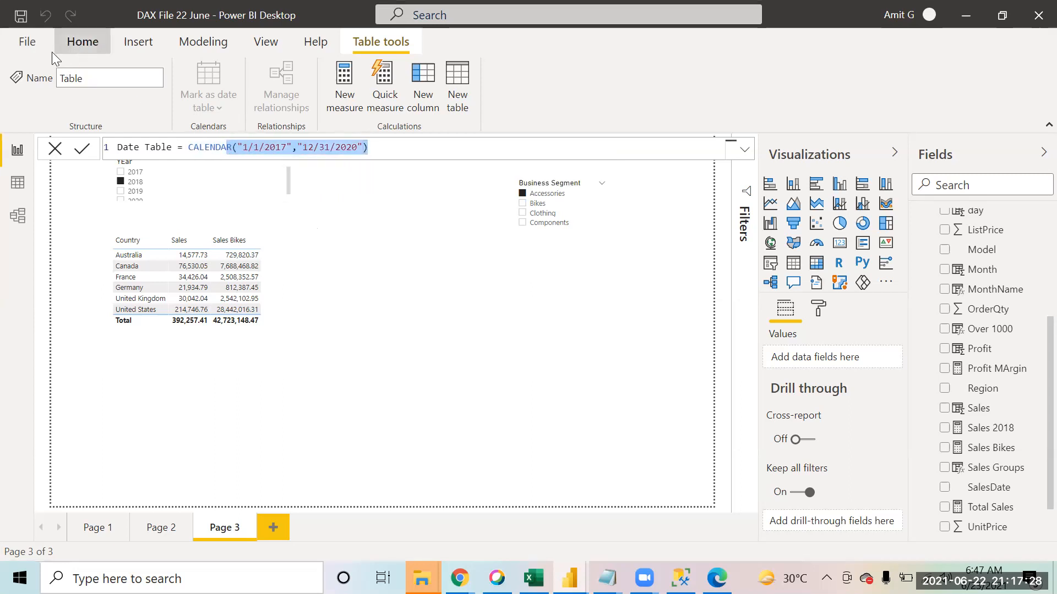
{"action": "key", "text": "Return"}
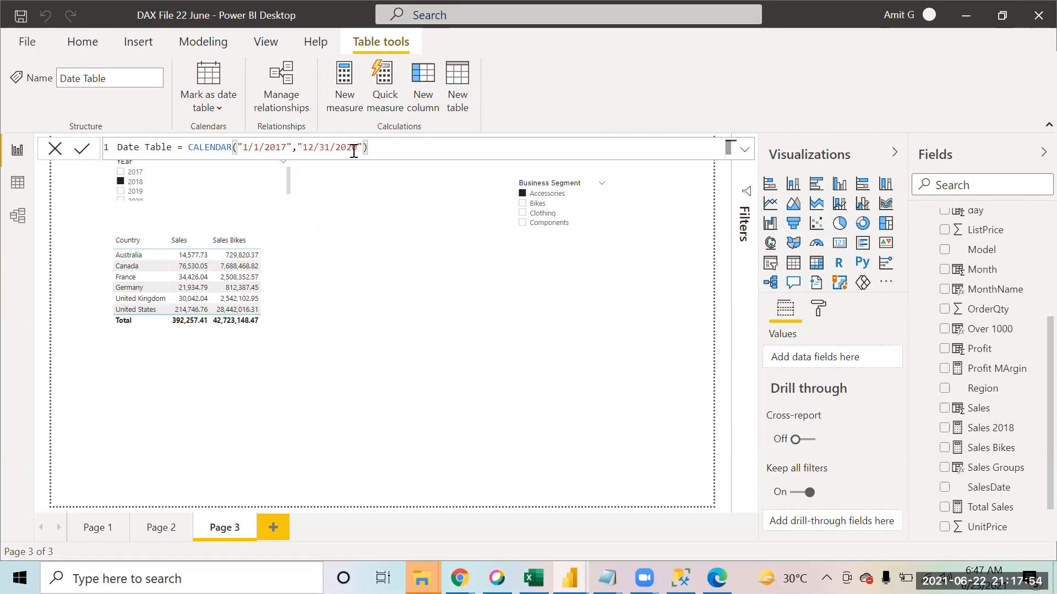
{"action": "left_click", "coordinate": [78, 158]}
Step: Show Date Table in the data view and review its dates from the first row to the last
{"action": "left_click", "coordinate": [18, 186]}
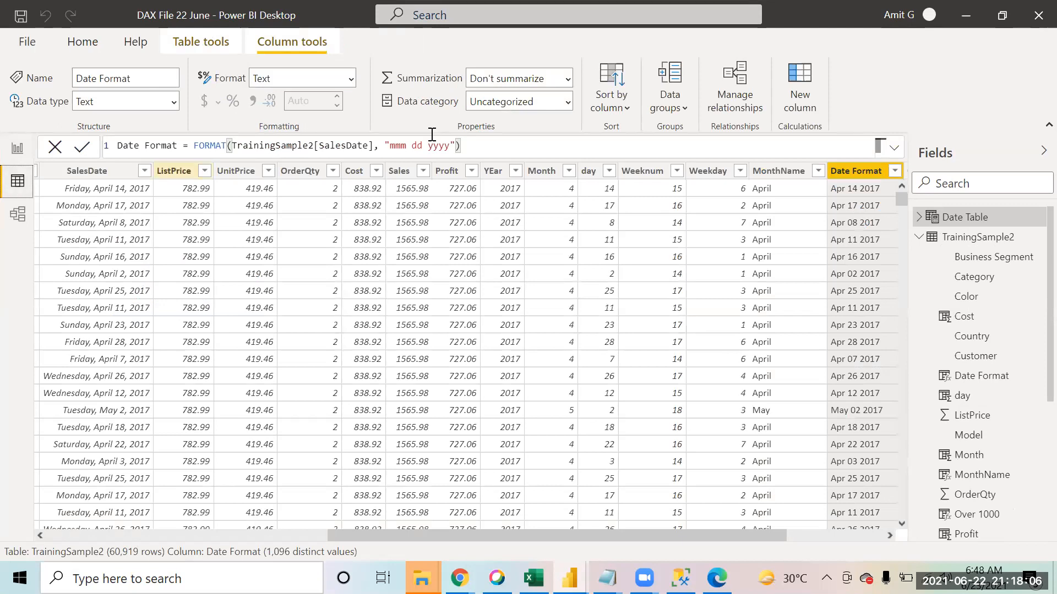
{"action": "left_click", "coordinate": [958, 218]}
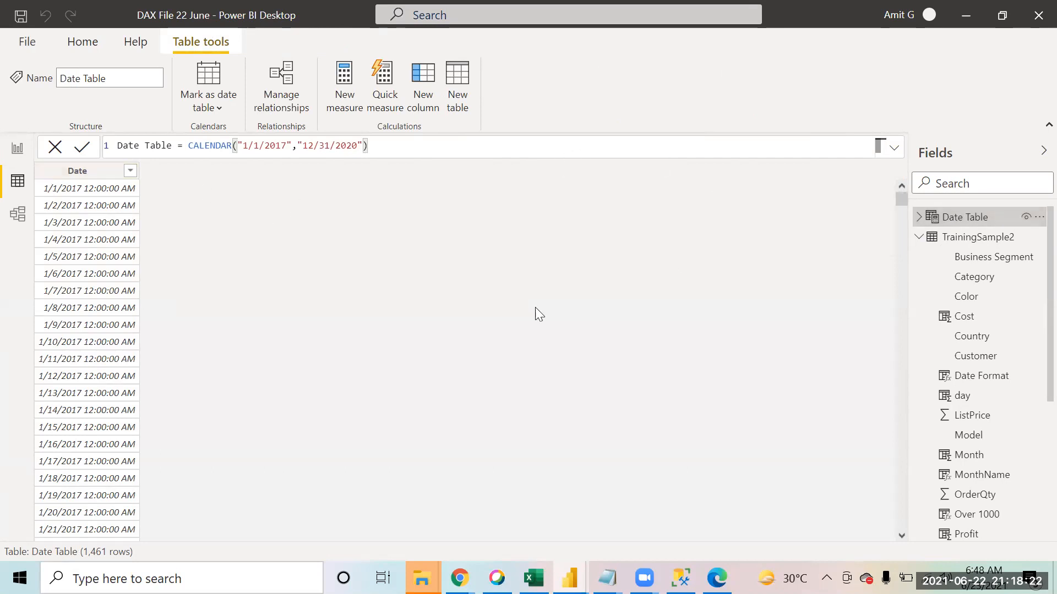
{"action": "left_click_drag", "start_coordinate": [891, 289], "coordinate": [851, 549]}
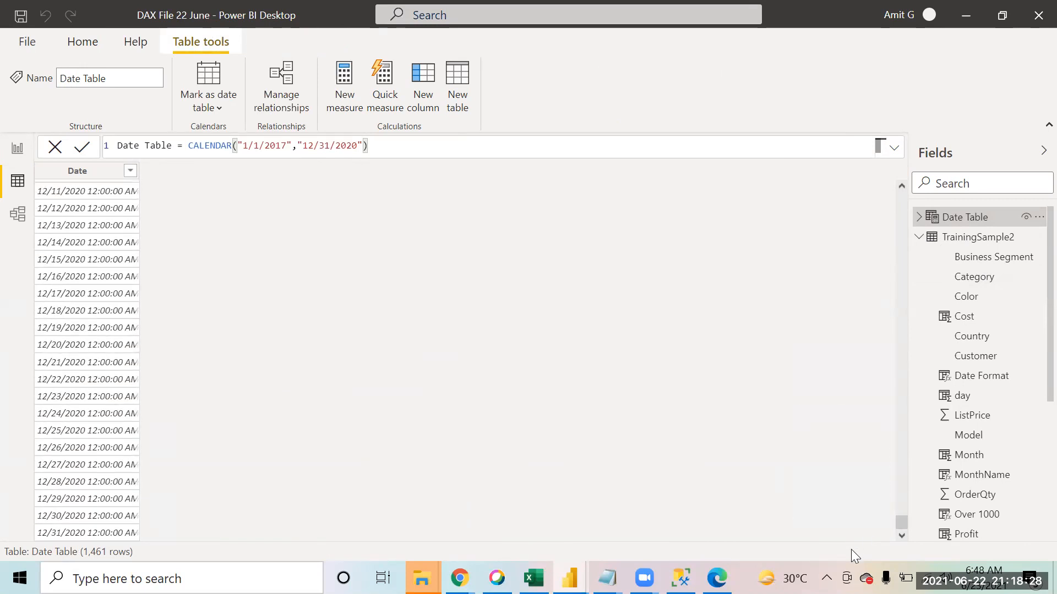
{"action": "left_click_drag", "start_coordinate": [899, 525], "coordinate": [876, 177]}
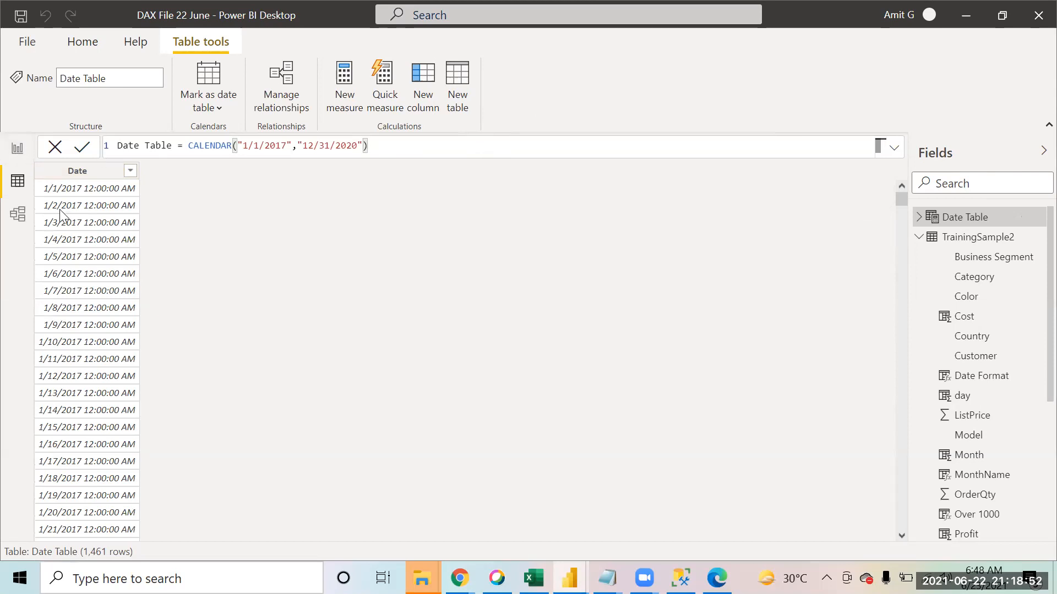
Step: Switch to the Notepad notes, highlight "calendarauto", and return to Power BI Desktop
{"action": "key", "text": "alt+Tab"}
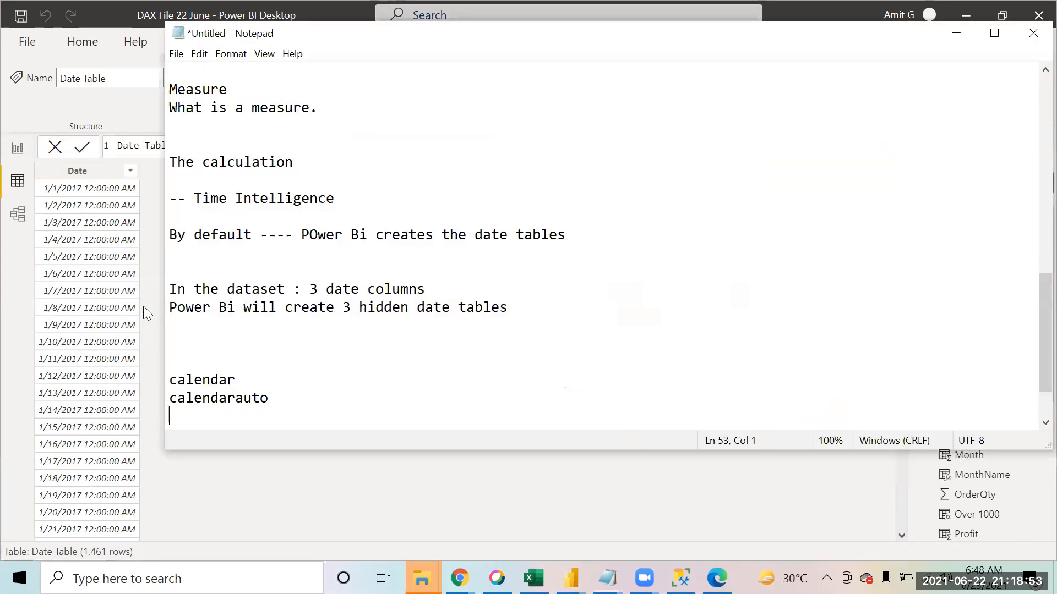
{"action": "double_click", "coordinate": [260, 397]}
{"action": "key", "text": "alt+Tab"}
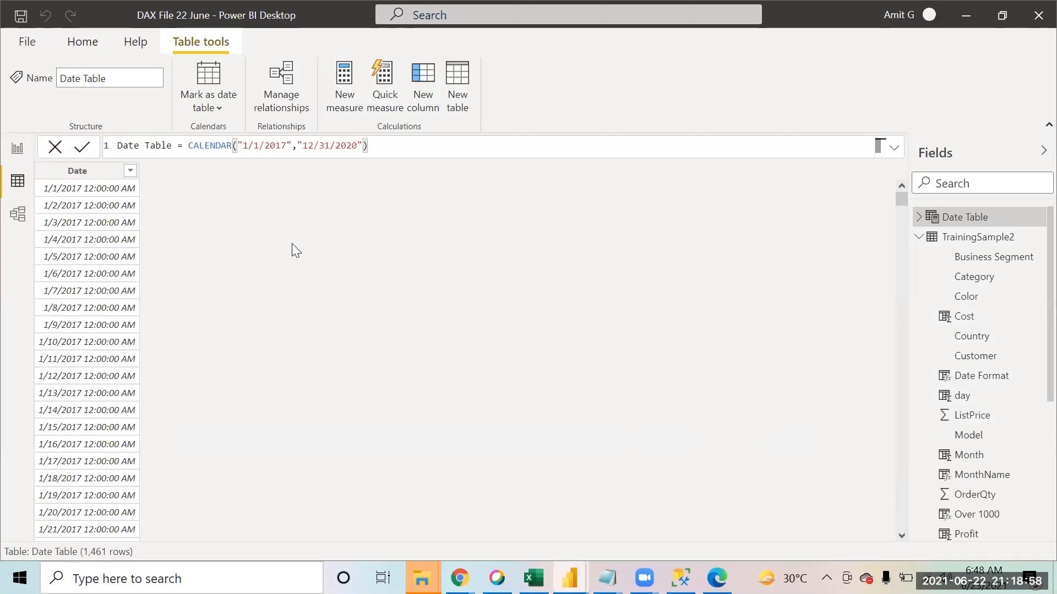
Step: Remove the start and end date arguments from the Date Table's CALENDAR formula
{"action": "key", "text": "Left"}
{"action": "key", "text": "Left"}
{"action": "key", "text": "Left"}
{"action": "key", "text": "Left"}
{"action": "key", "text": "Left"}
{"action": "key", "text": "Left"}
{"action": "key", "text": "Left"}
{"action": "key", "text": "Left"}
{"action": "key", "text": "Left"}
{"action": "key", "text": "Left"}
{"action": "key", "text": "Left"}
{"action": "key", "text": "Left"}
{"action": "key", "text": "Left"}
{"action": "key", "text": "Left"}
{"action": "key", "text": "Left"}
{"action": "key", "text": "shift+Left"}
{"action": "key", "text": "shift+Left"}
{"action": "key", "text": "shift+Left"}
{"action": "key", "text": "shift+Left"}
{"action": "key", "text": "shift+Left"}
{"action": "key", "text": "shift+Left"}
{"action": "key", "text": "shift+Left"}
{"action": "key", "text": "shift+Left"}
{"action": "key", "text": "Right"}
{"action": "key", "text": "Right"}
{"action": "key", "text": "Right"}
{"action": "key", "text": "Right"}
{"action": "key", "text": "Right"}
{"action": "key", "text": "Right"}
{"action": "key", "text": "Right"}
{"action": "key", "text": "Right"}
{"action": "key", "text": "Right"}
{"action": "key", "text": "Right"}
{"action": "key", "text": "Right"}
{"action": "key", "text": "Right"}
{"action": "key", "text": "Right"}
{"action": "key", "text": "Right"}
{"action": "key", "text": "BackSpace"}
{"action": "key", "text": "BackSpace"}
{"action": "key", "text": "BackSpace"}
{"action": "key", "text": "BackSpace"}
{"action": "key", "text": "BackSpace"}
{"action": "key", "text": "BackSpace"}
{"action": "key", "text": "BackSpace"}
{"action": "key", "text": "BackSpace"}
{"action": "key", "text": "BackSpace"}
{"action": "key", "text": "BackSpace"}
{"action": "key", "text": "BackSpace"}
{"action": "key", "text": "BackSpace"}
{"action": "key", "text": "BackSpace"}
{"action": "key", "text": "BackSpace"}
{"action": "key", "text": "BackSpace"}
{"action": "key", "text": "BackSpace"}
{"action": "key", "text": "BackSpace"}
{"action": "key", "text": "BackSpace"}
{"action": "key", "text": "BackSpace"}
{"action": "key", "text": "BackSpace"}
{"action": "key", "text": "BackSpace"}
{"action": "key", "text": "BackSpace"}
{"action": "key", "text": "BackSpace"}
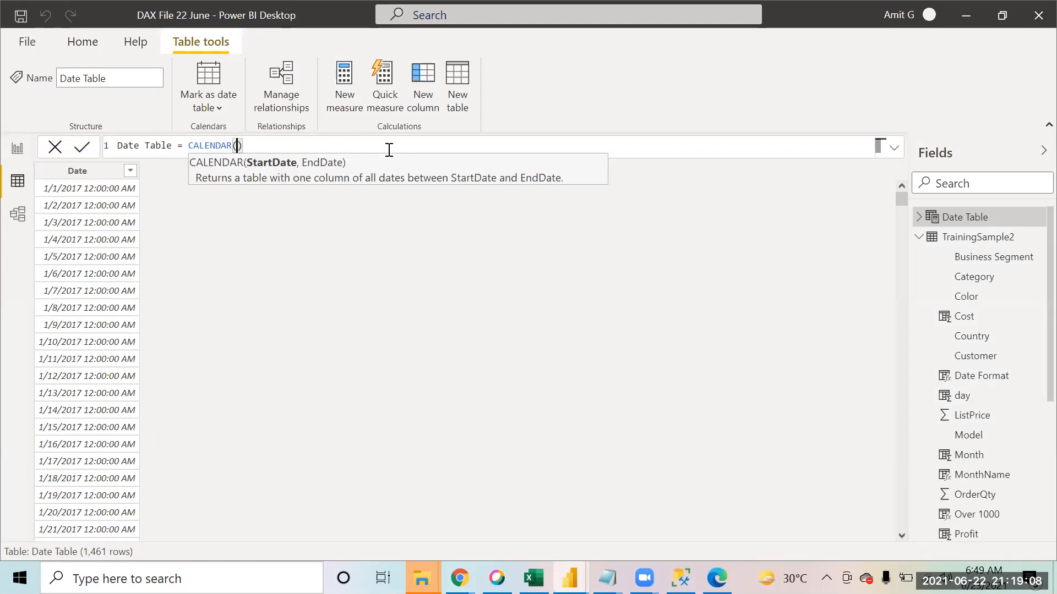
Step: Change the Date Table's function to CALENDARAUTO() with no arguments and commit the formula
{"action": "key", "text": "Down"}
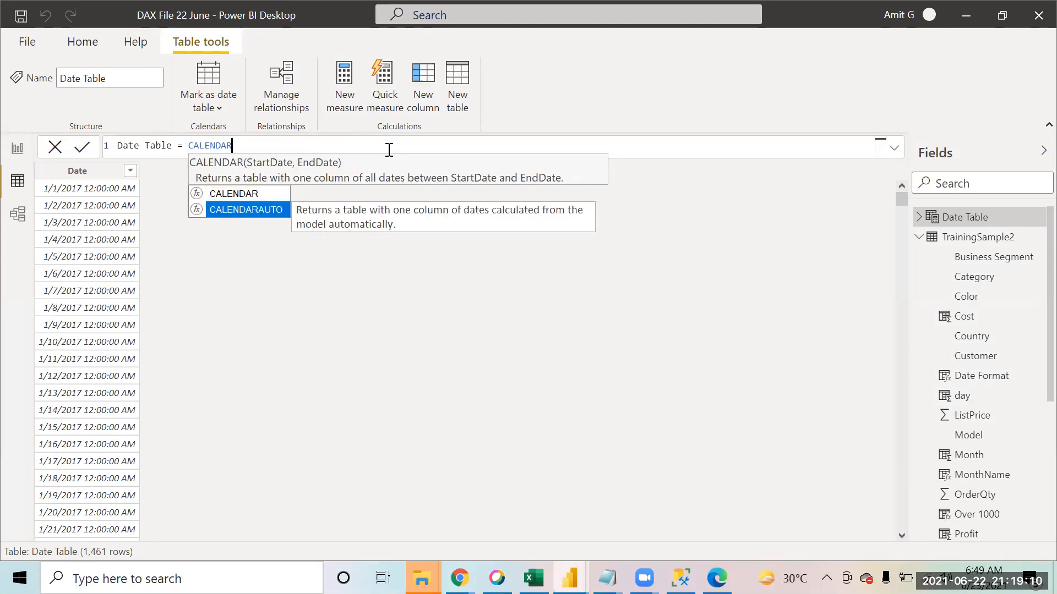
{"action": "key", "text": "Tab"}
{"action": "type", "text": ")"}
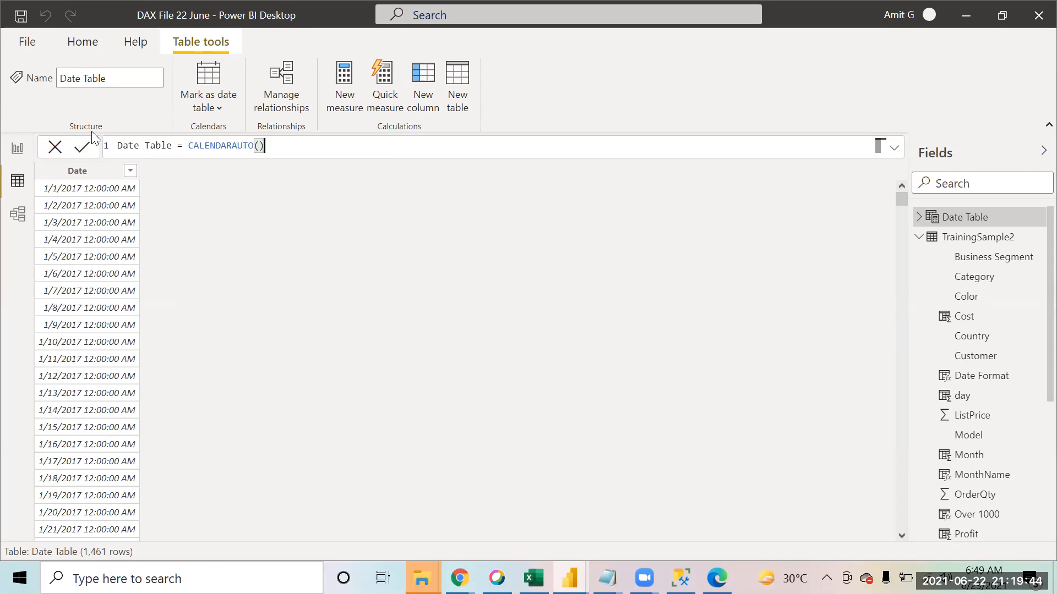
{"action": "left_click", "coordinate": [85, 154]}
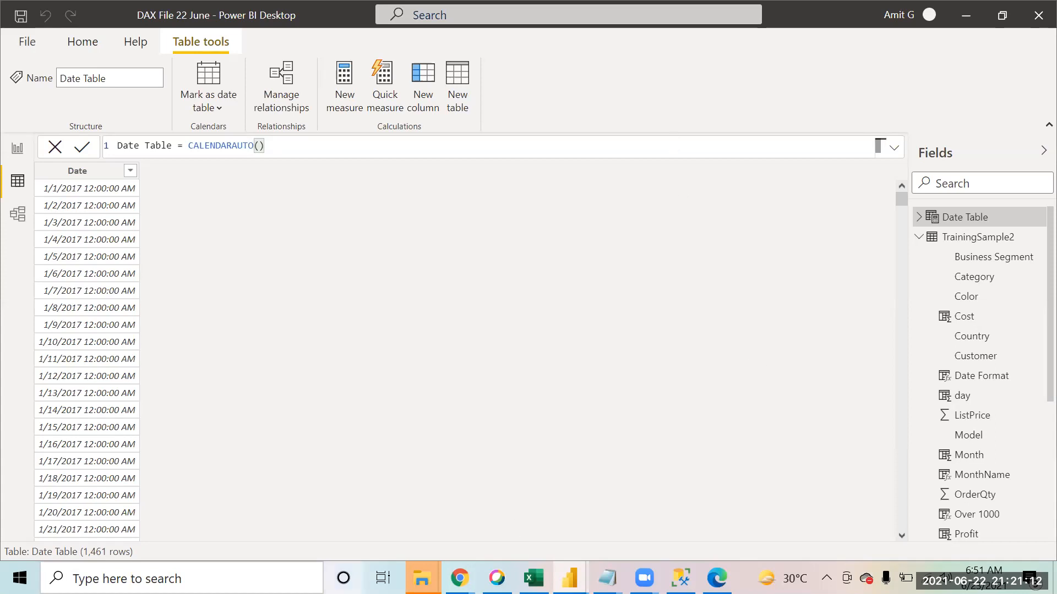
Step: Switch to File Explorer and open the Date_Master workbook from the CompuCom folder on New Volume (D:)
{"action": "mouse_move", "coordinate": [421, 577]}
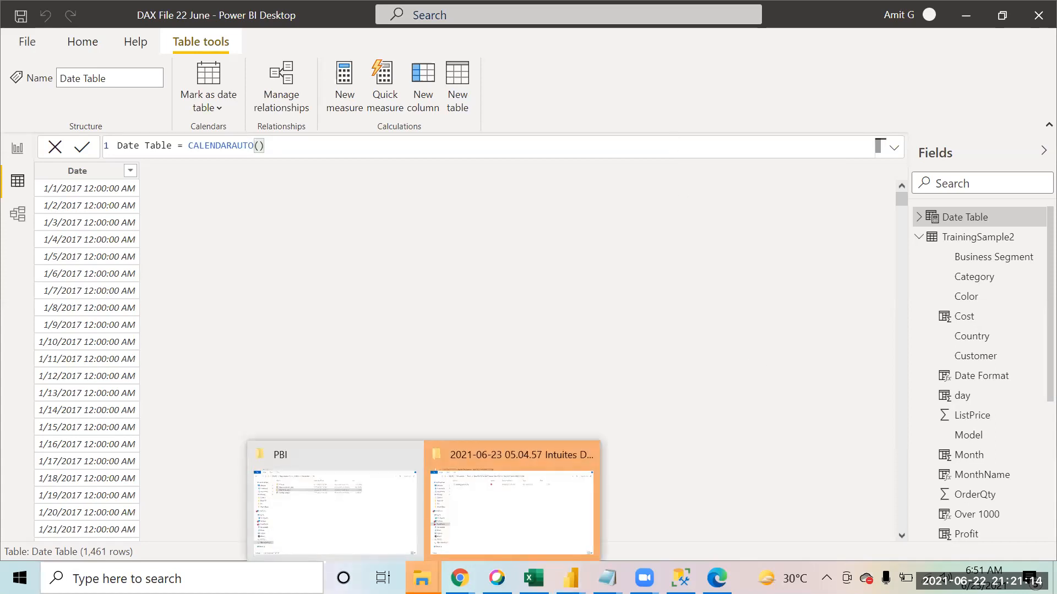
{"action": "left_click", "coordinate": [392, 545]}
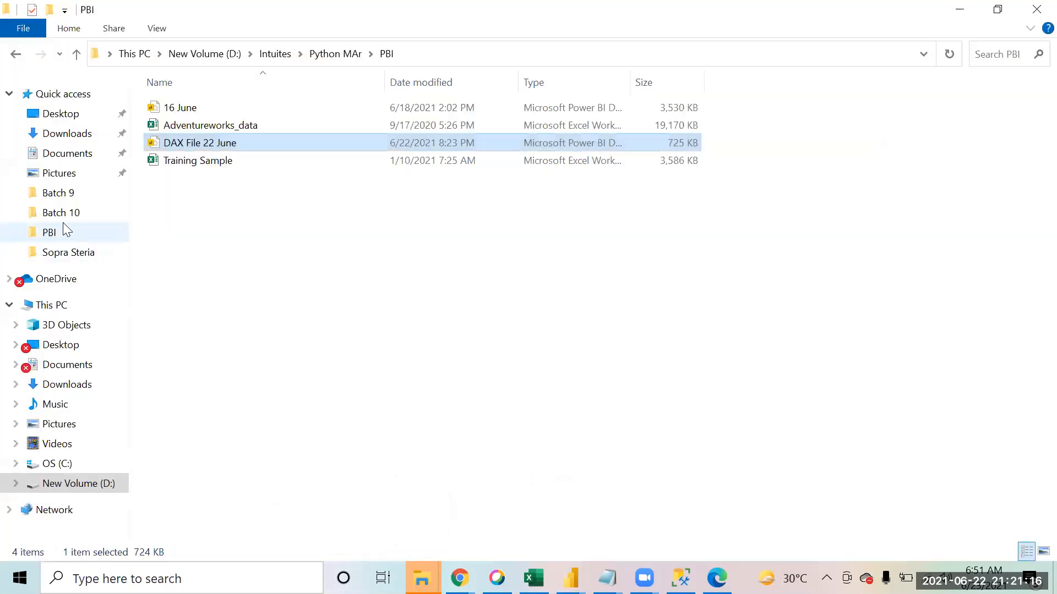
{"action": "left_click", "coordinate": [54, 194]}
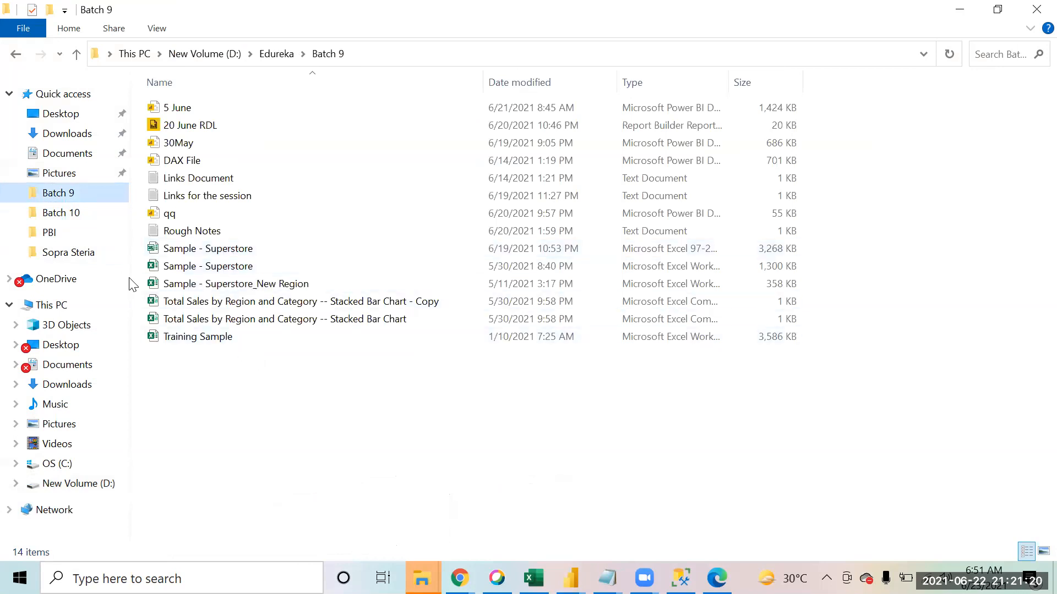
{"action": "left_click", "coordinate": [87, 484]}
{"action": "left_click", "coordinate": [265, 176]}
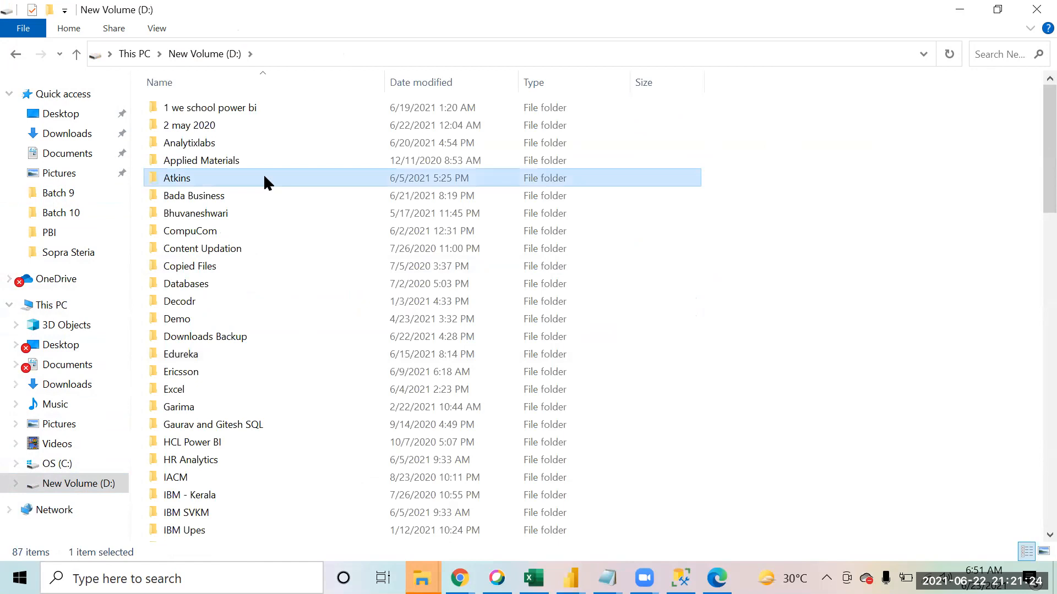
{"action": "key", "text": "c"}
{"action": "key", "text": "Return"}
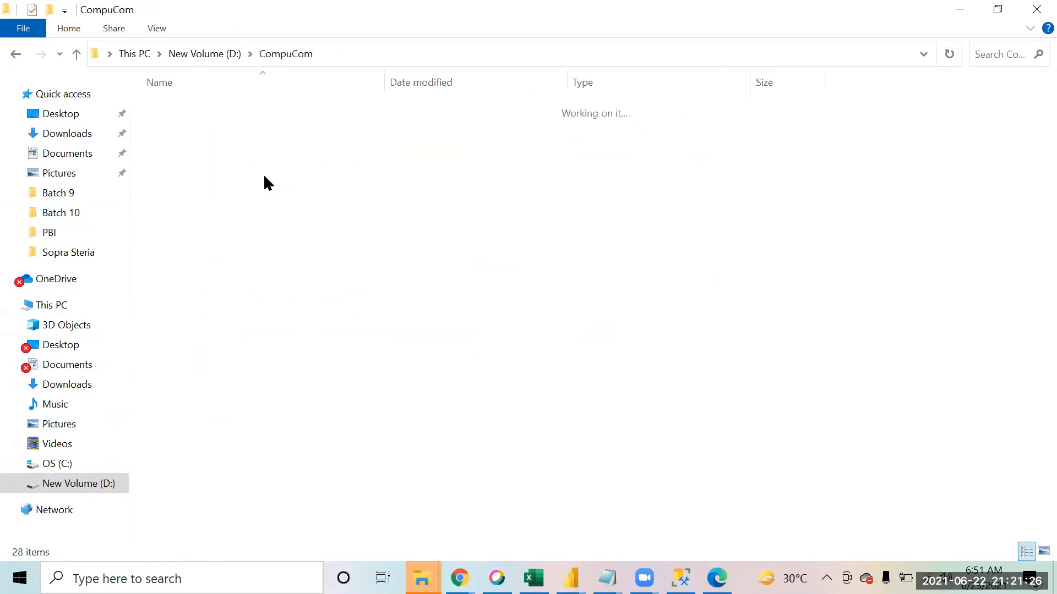
{"action": "type", "text": "de"}
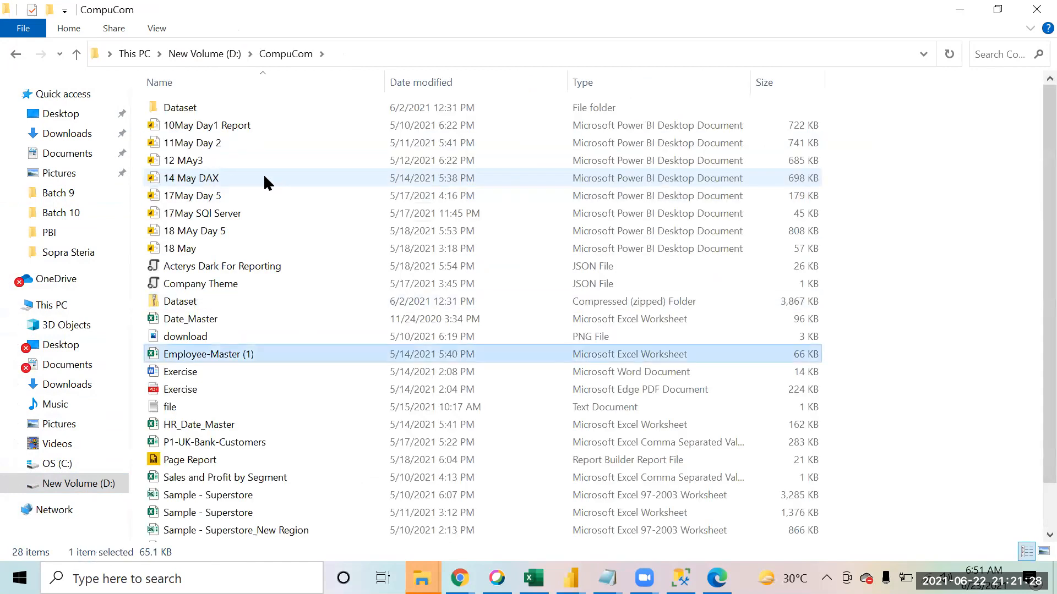
{"action": "type", "text": "date"}
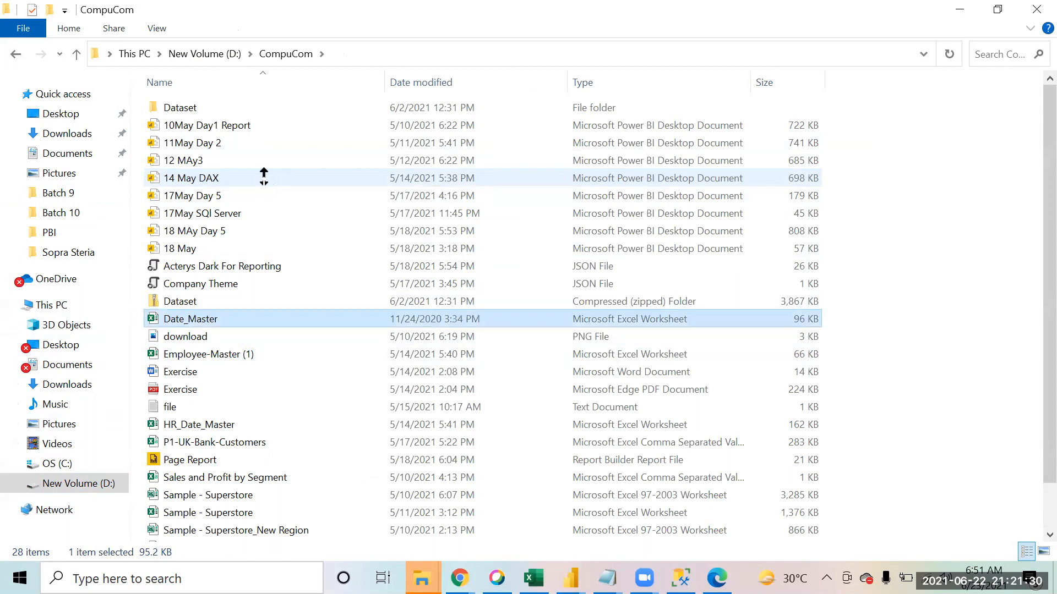
{"action": "key", "text": "Return"}
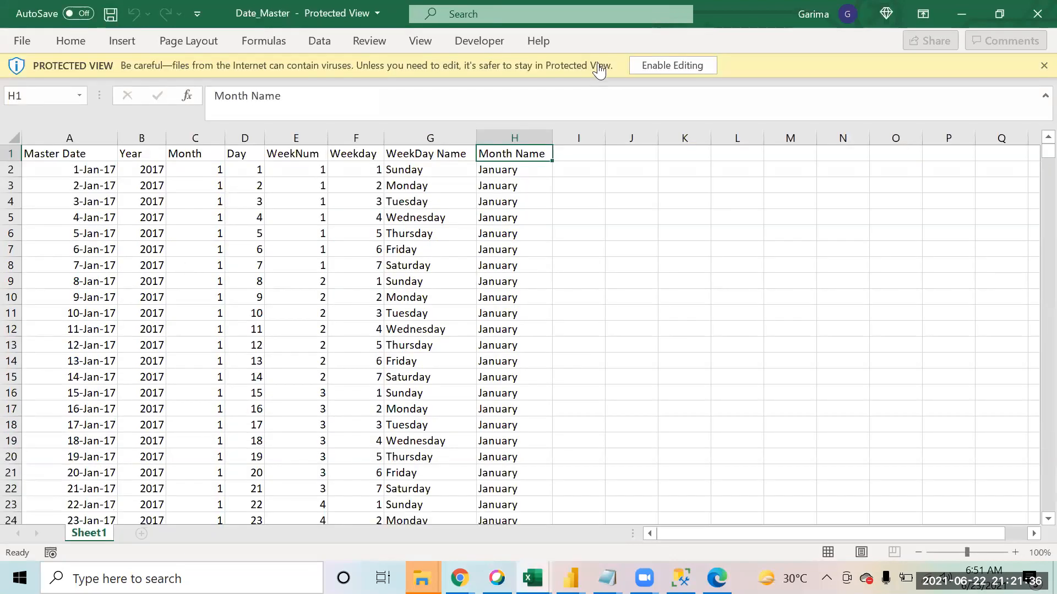
Step: Enable editing in the Date_Master workbook and examine the rows of its Master Date column
{"action": "left_click", "coordinate": [691, 64]}
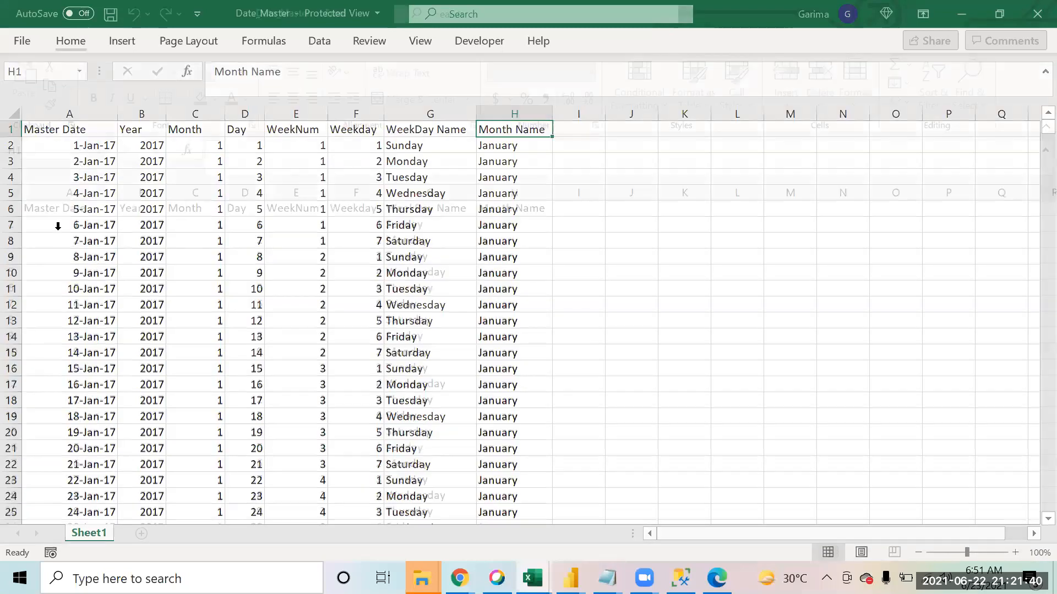
{"action": "left_click", "coordinate": [59, 225]}
{"action": "key", "text": "Down"}
{"action": "key", "text": "Down"}
{"action": "key", "text": "Down"}
{"action": "key", "text": "Down"}
{"action": "key", "text": "Down"}
{"action": "key", "text": "Down"}
{"action": "key", "text": "Down"}
{"action": "key", "text": "Down"}
{"action": "key", "text": "Down"}
{"action": "key", "text": "Down"}
{"action": "key", "text": "Down"}
{"action": "key", "text": "Down"}
{"action": "key", "text": "Down"}
{"action": "key", "text": "Down"}
{"action": "key", "text": "Down"}
{"action": "key", "text": "Down"}
{"action": "key", "text": "Down"}
{"action": "key", "text": "Down"}
{"action": "key", "text": "Down"}
{"action": "key", "text": "Down"}
{"action": "key", "text": "Down"}
{"action": "key", "text": "Down"}
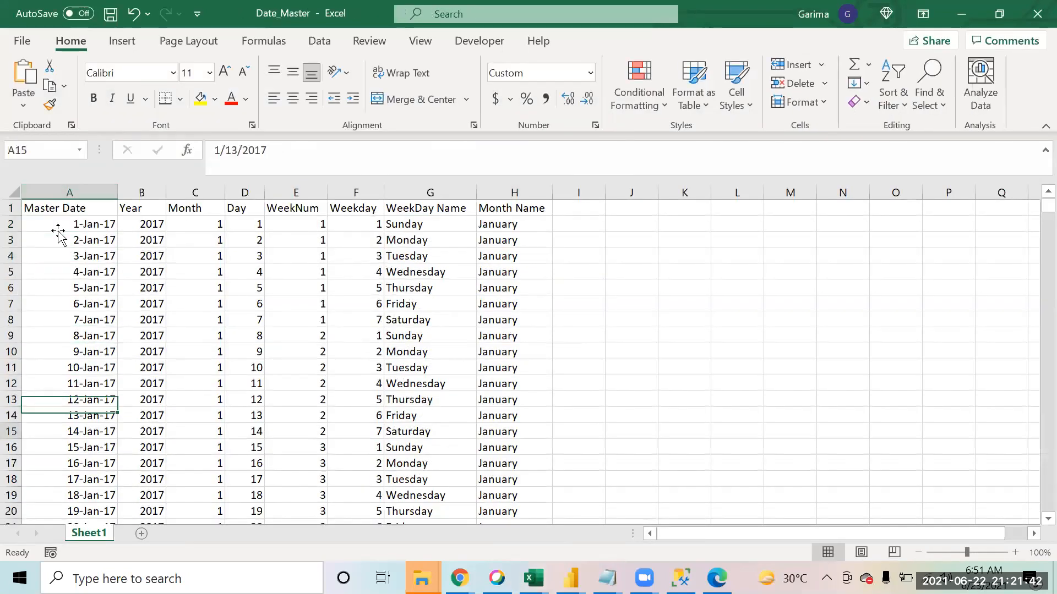
{"action": "key", "text": "Down"}
{"action": "key", "text": "Down"}
{"action": "key", "text": "Down"}
{"action": "key", "text": "Down"}
{"action": "key", "text": "Down"}
{"action": "key", "text": "Down"}
{"action": "key", "text": "Down"}
{"action": "key", "text": "Down"}
{"action": "key", "text": "Down"}
{"action": "key", "text": "Down"}
{"action": "key", "text": "Down"}
{"action": "key", "text": "Down"}
{"action": "key", "text": "Down"}
{"action": "key", "text": "Down"}
{"action": "key", "text": "Down"}
{"action": "key", "text": "Down"}
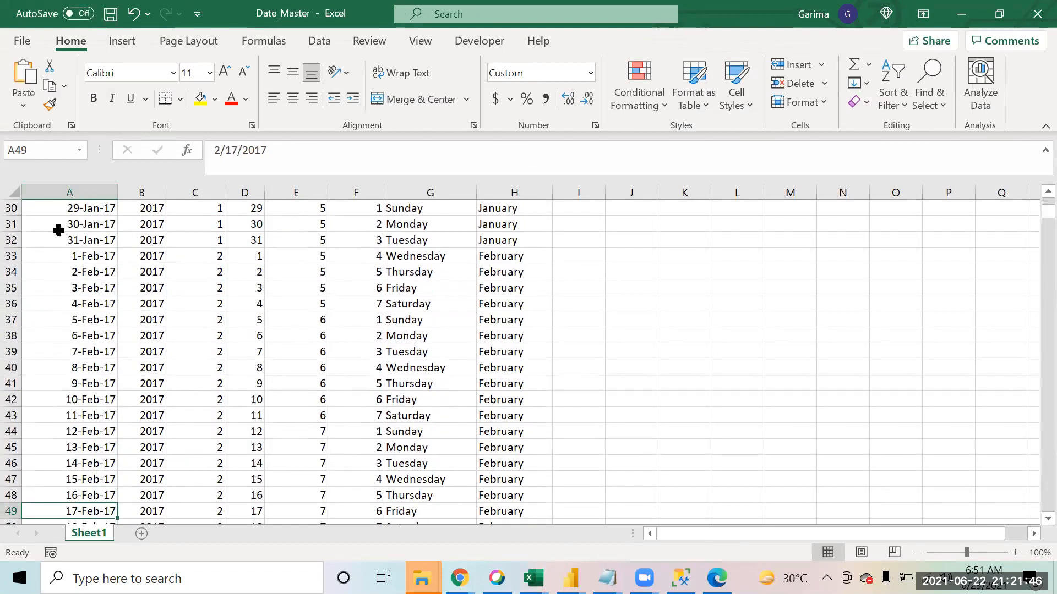
{"action": "key", "text": "Down"}
{"action": "key", "text": "Up"}
{"action": "key", "text": "Up"}
{"action": "key", "text": "Up"}
{"action": "key", "text": "Up"}
{"action": "key", "text": "Up"}
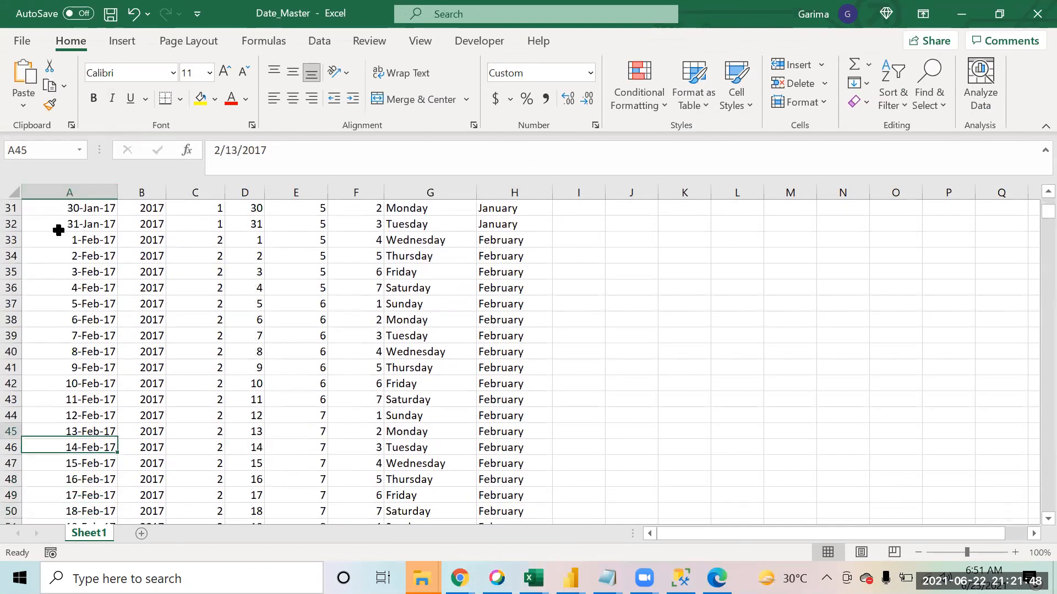
Step: Select the entire date data range in Sheet1, from the Master Date header through the last row and column
{"action": "key", "text": "ctrl+Up"}
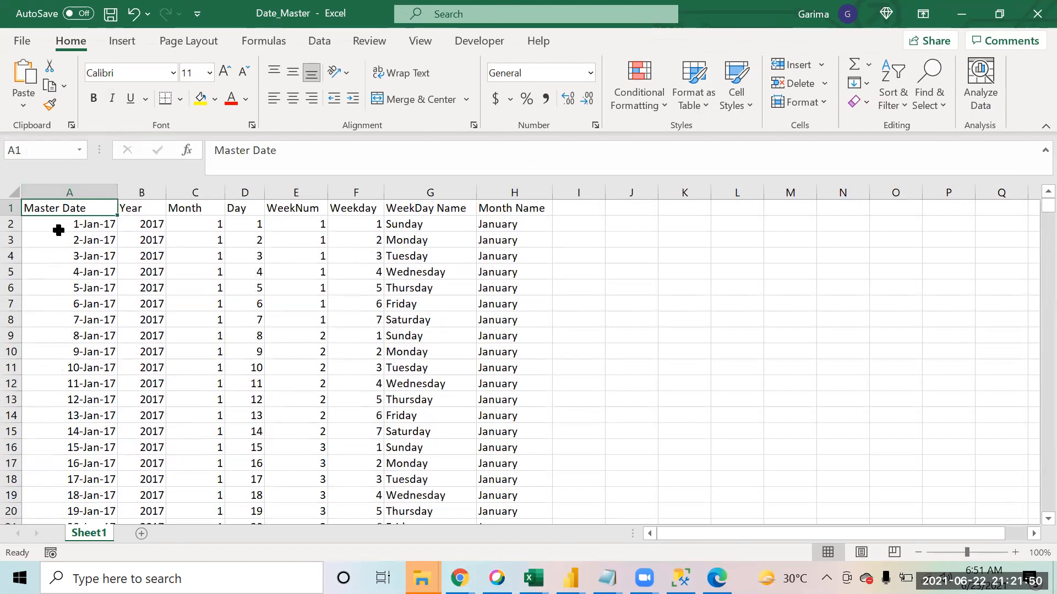
{"action": "key", "text": "ctrl+shift+Right"}
{"action": "key", "text": "ctrl+shift+Down"}
{"action": "key", "text": "ctrl+Up"}
{"action": "key", "text": "ctrl+shift+Right"}
{"action": "key", "text": "ctrl+shift+Down"}
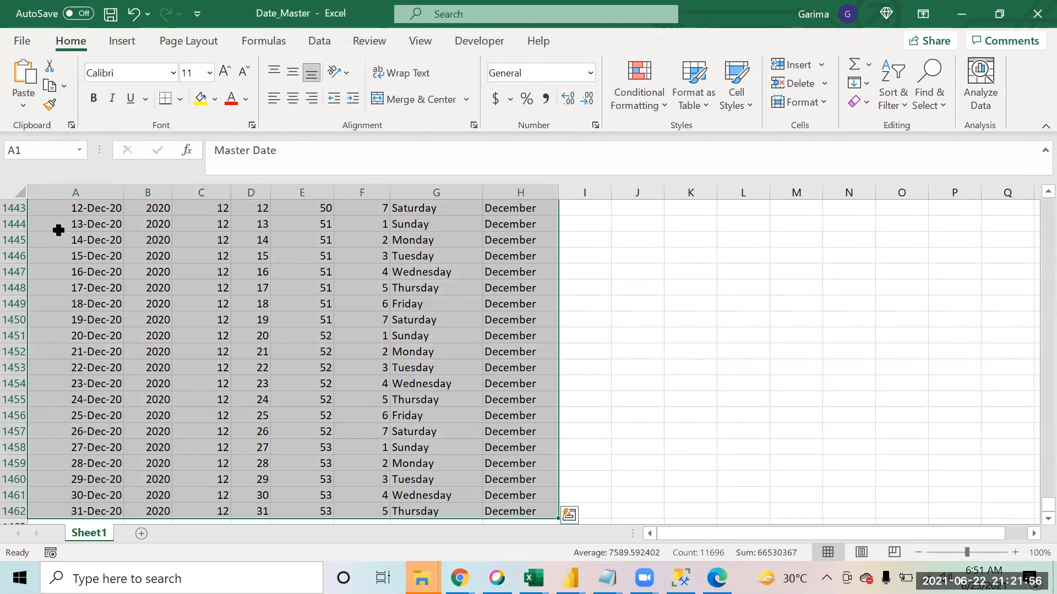
Step: Switch to Power BI Desktop and add a calculated column Year = YEAR('Date Table'[Date]) to the Date Table
{"action": "key", "text": "alt+Tab"}
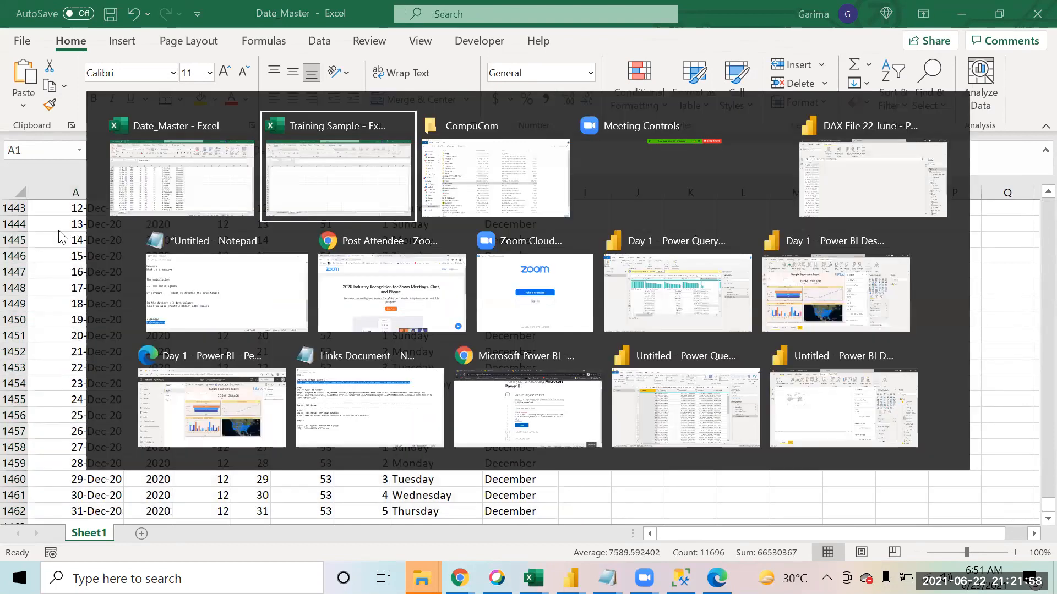
{"action": "key", "text": "alt+Tab"}
{"action": "key", "text": "alt+Tab"}
{"action": "key", "text": "alt+Tab"}
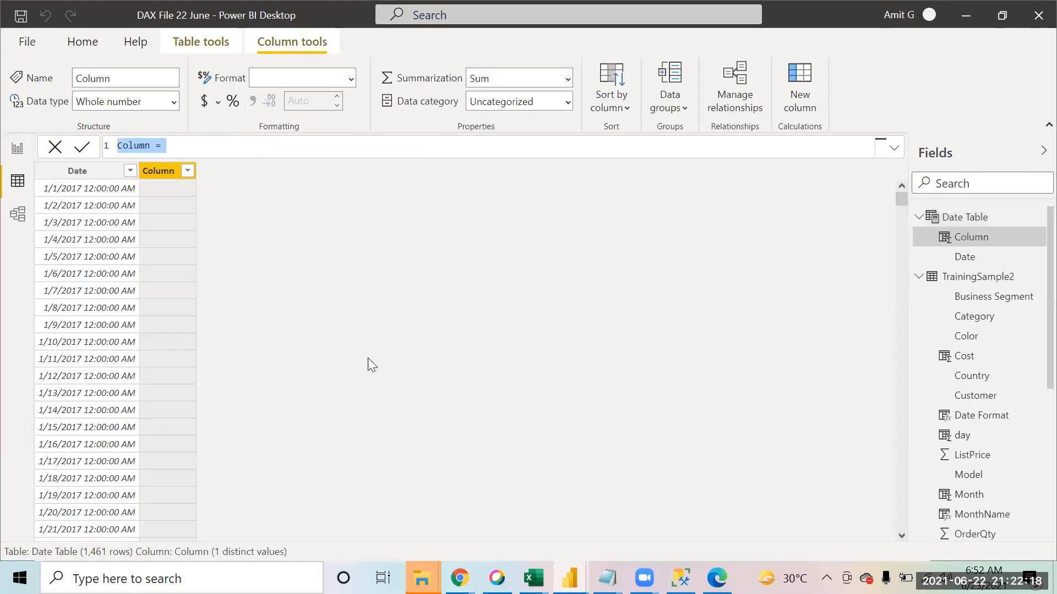
{"action": "type", "text": "Year="}
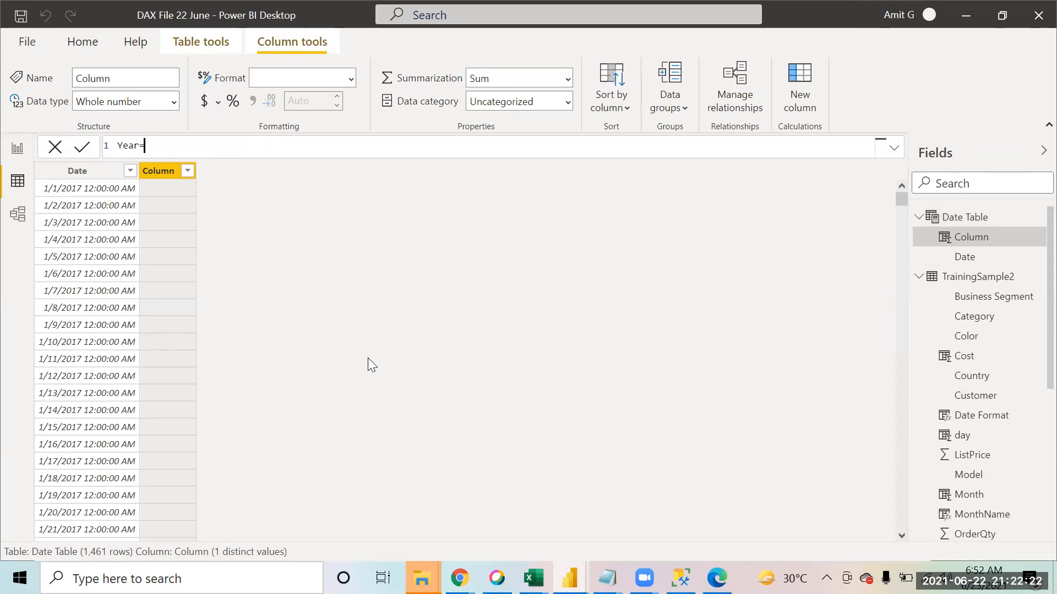
{"action": "type", "text": "yea"}
{"action": "key", "text": "Tab"}
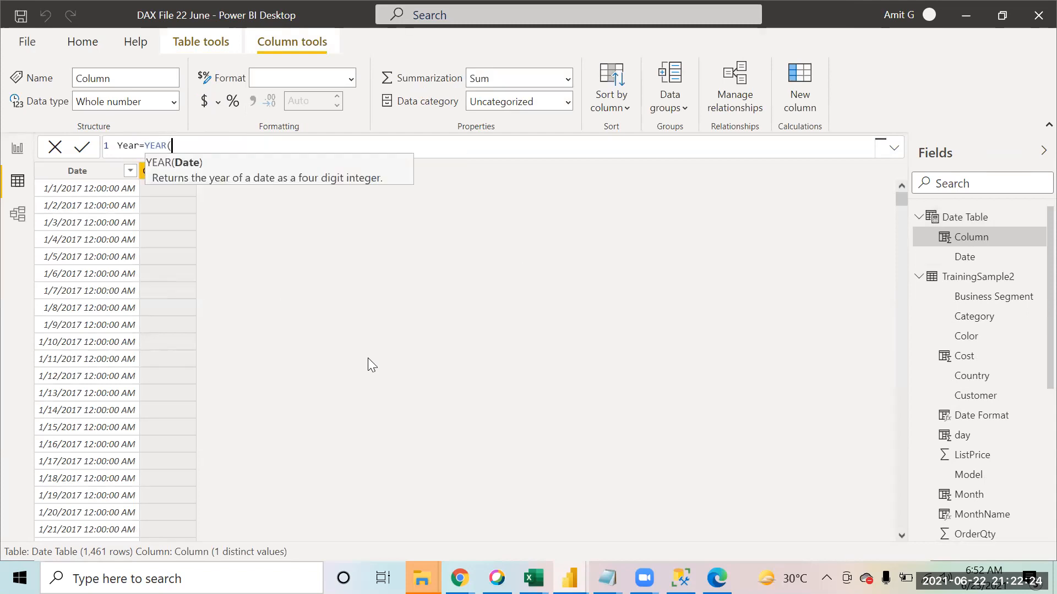
{"action": "type", "text": "date"}
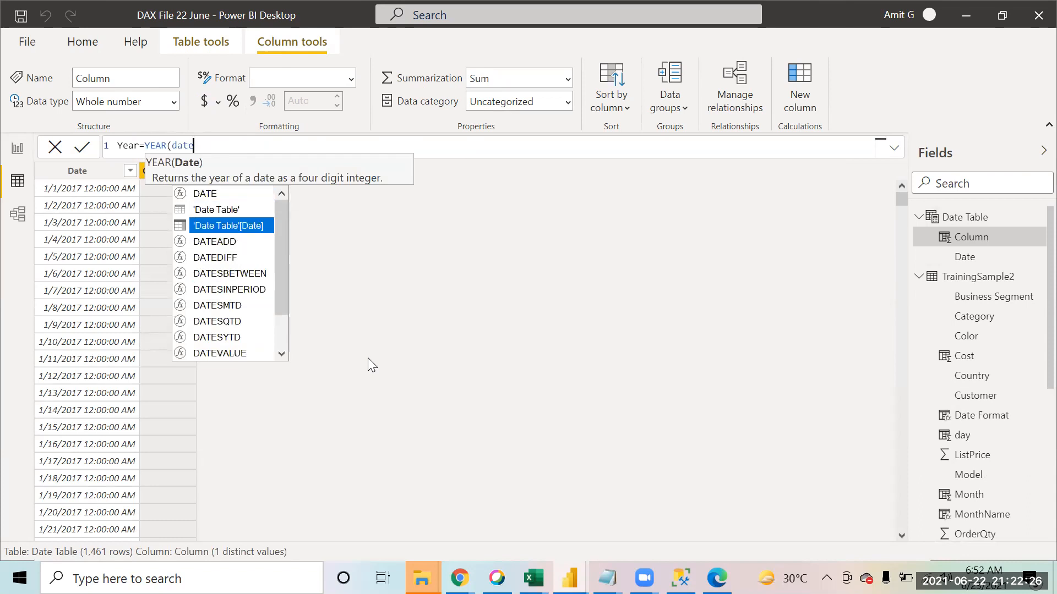
{"action": "key", "text": "Tab"}
{"action": "type", "text": ")"}
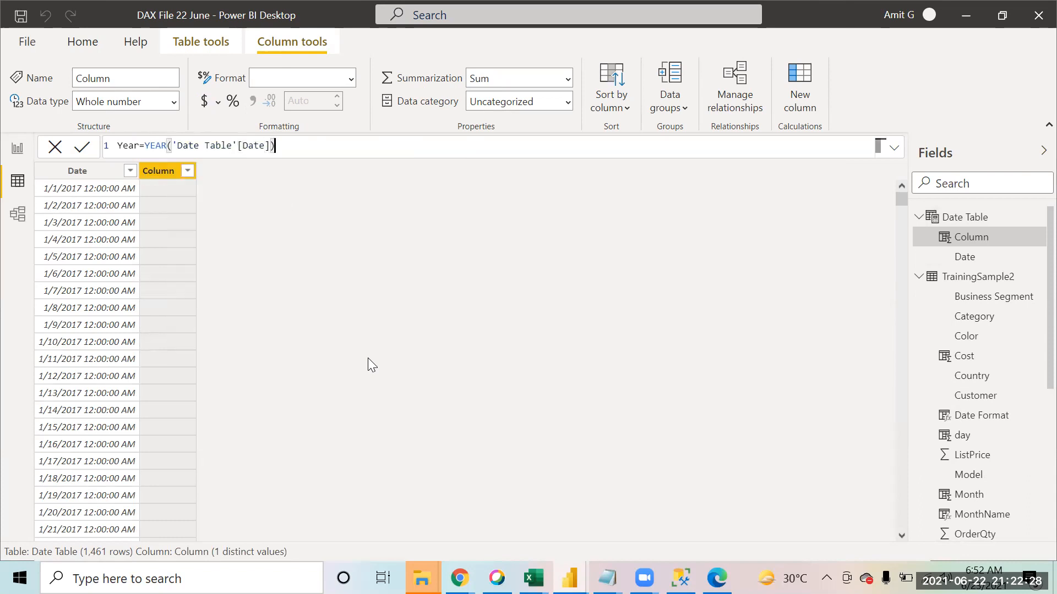
{"action": "left_click", "coordinate": [82, 148]}
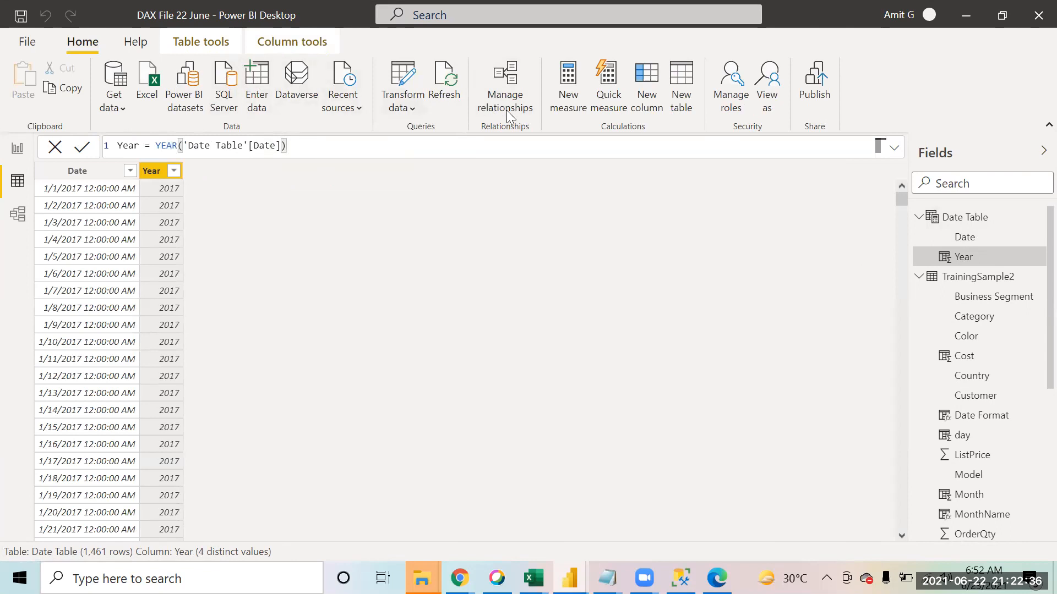
Step: Add a calculated column Month = MONTH('Date Table'[Date]) to the Date Table
{"action": "left_click", "coordinate": [653, 101]}
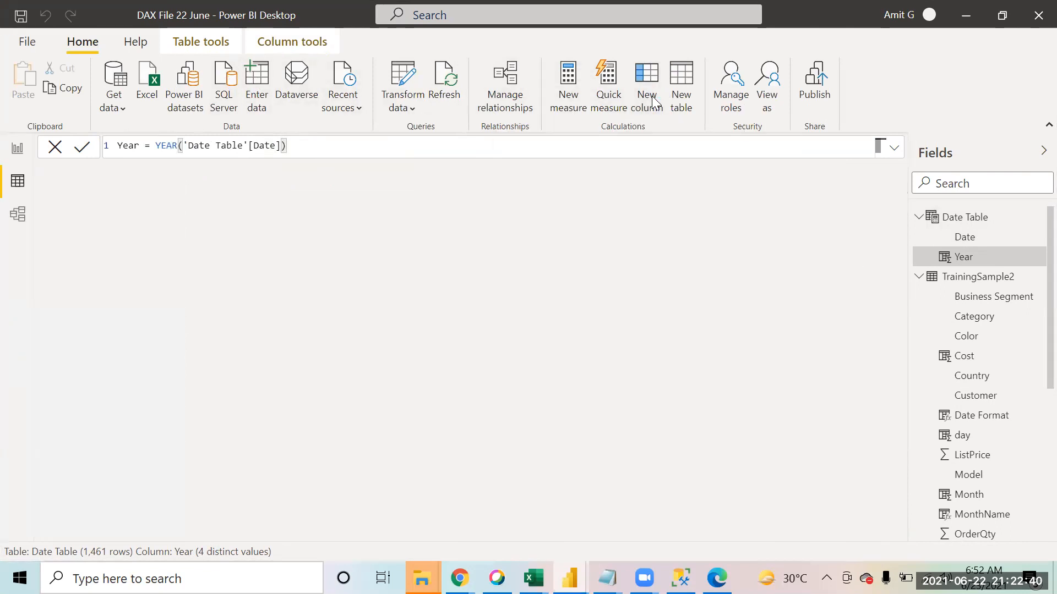
{"action": "type", "text": "Month=MONTH("}
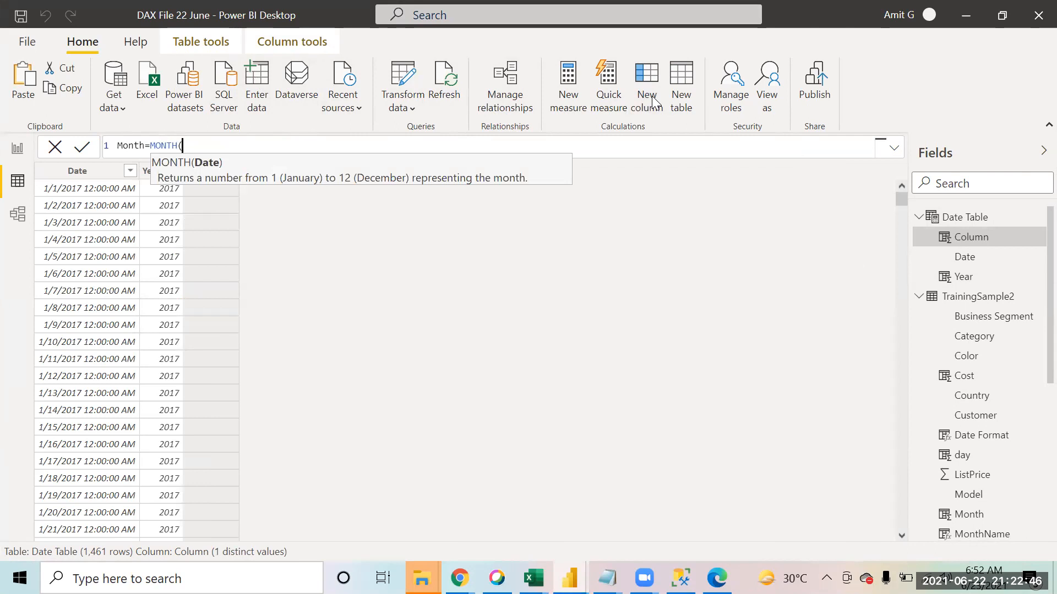
{"action": "type", "text": "date"}
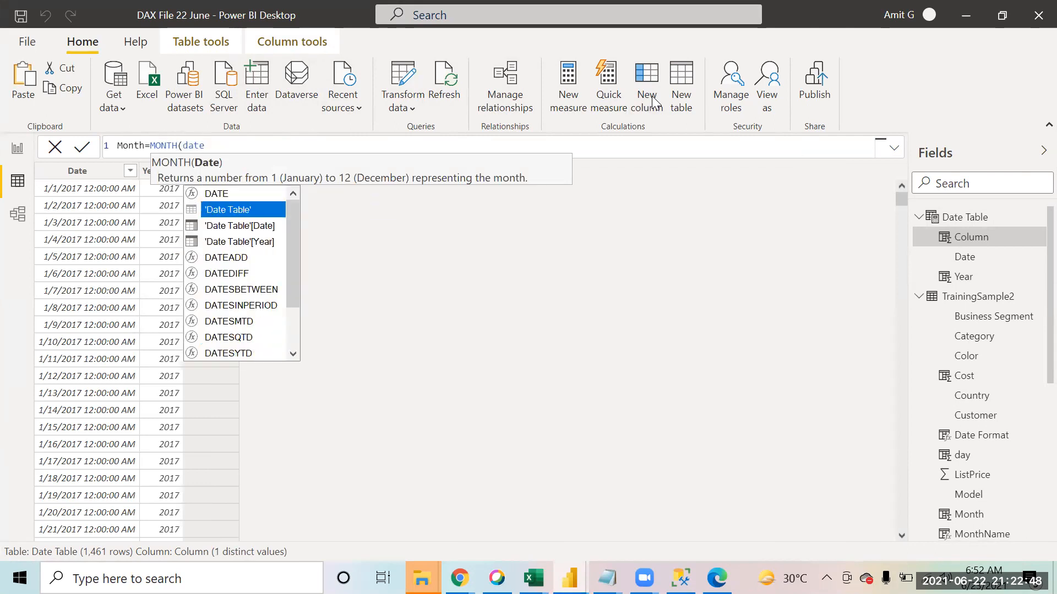
{"action": "key", "text": "Down"}
{"action": "key", "text": "Tab"}
{"action": "type", "text": ")"}
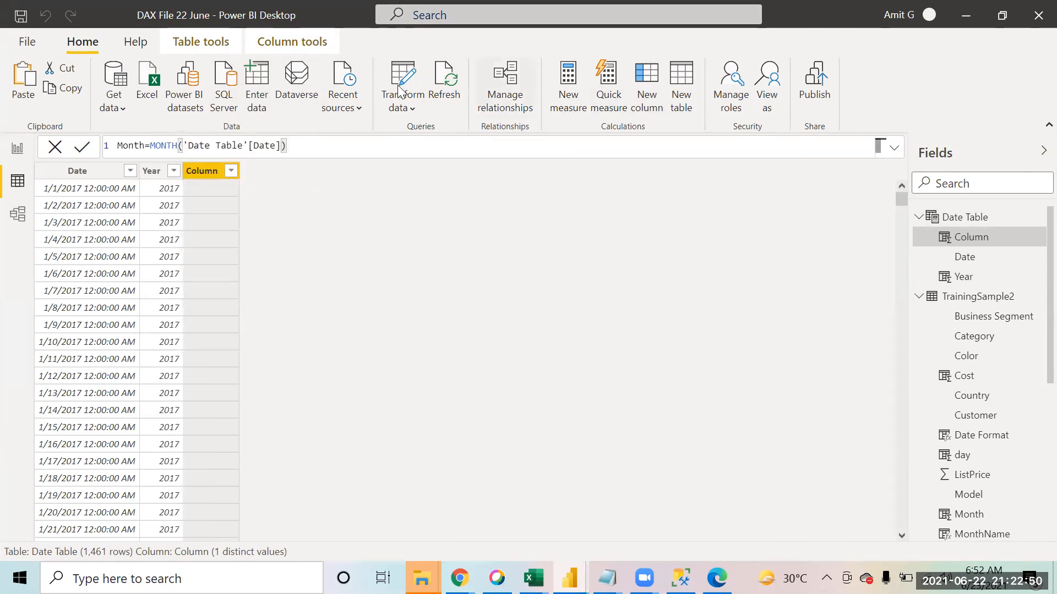
{"action": "left_click", "coordinate": [79, 147]}
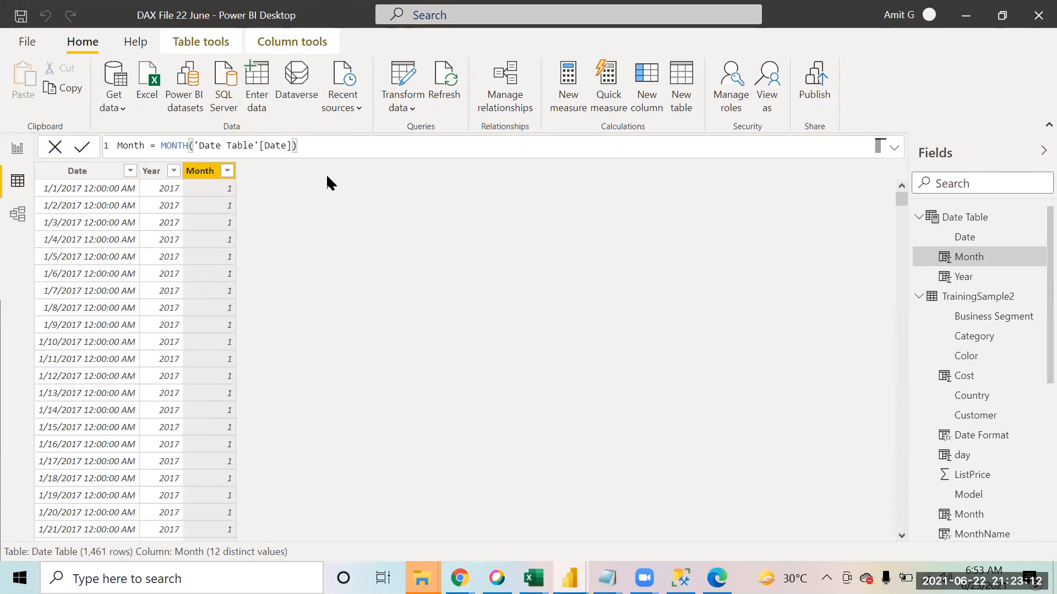
Step: Add a calculated column MonthName = FORMAT('Date Table'[Date],"mmmm") to the Date Table
{"action": "key", "text": "alt+Tab"}
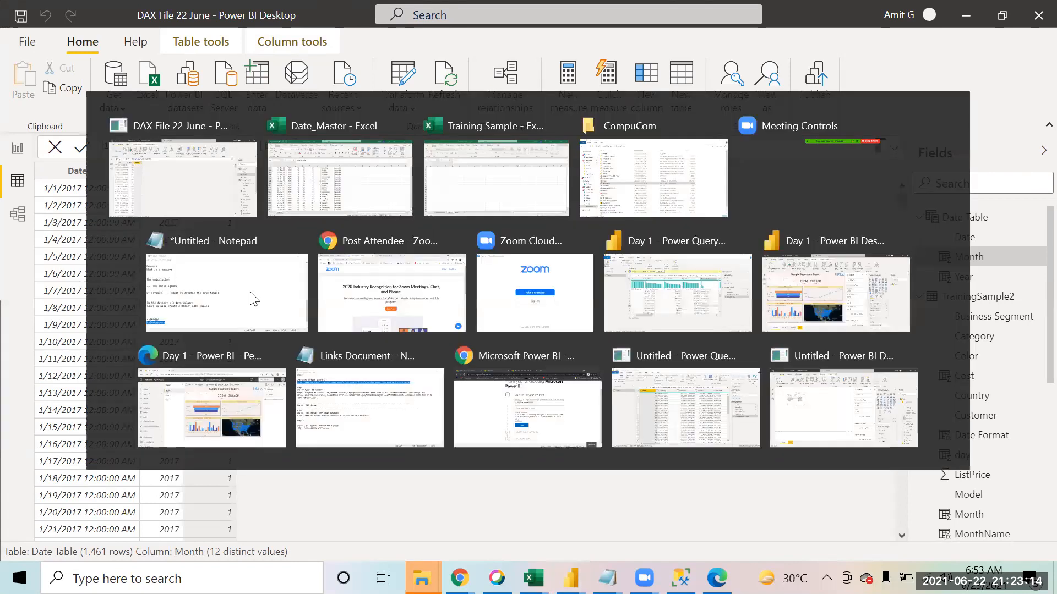
{"action": "left_click", "coordinate": [182, 216]}
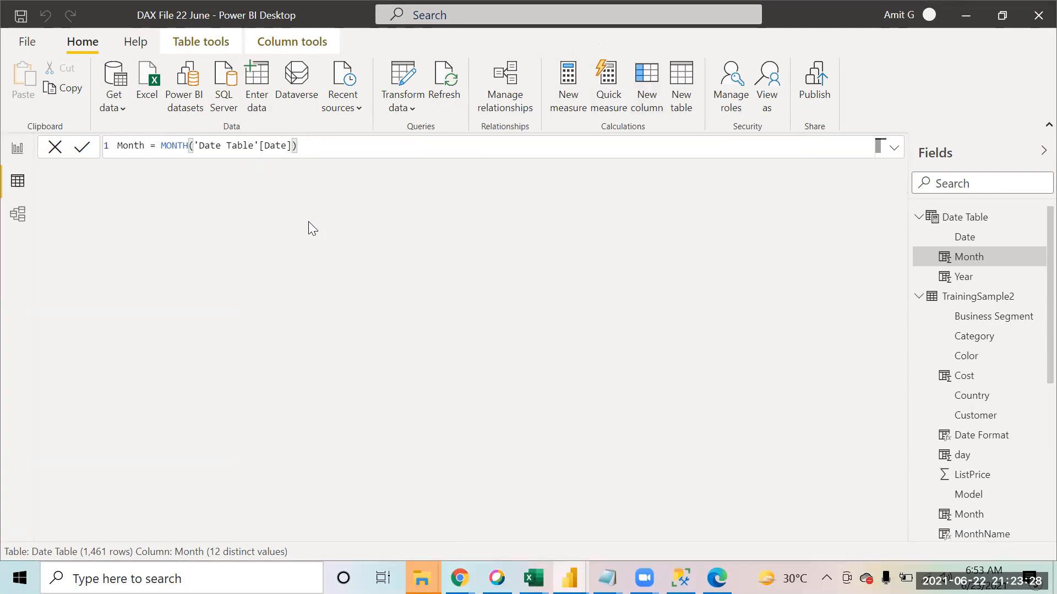
{"action": "type", "text": "Mo"}
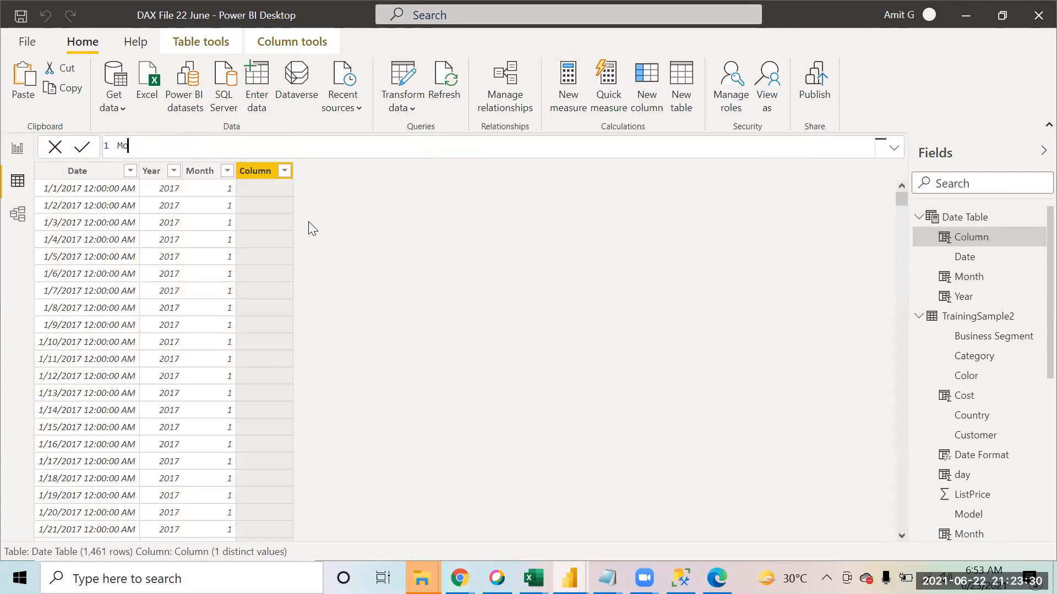
{"action": "type", "text": "nthName= FORMAT("}
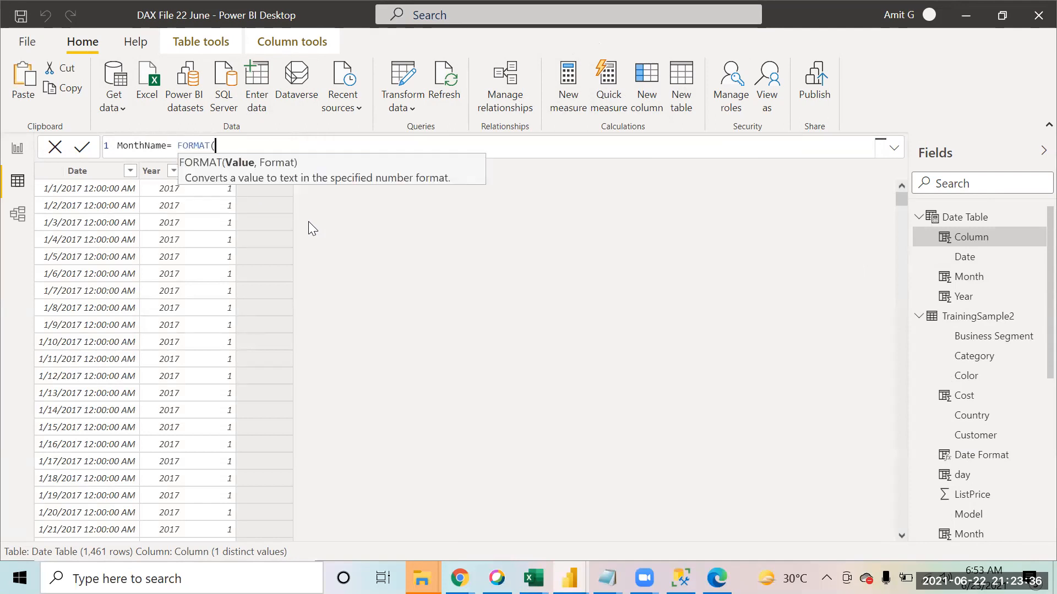
{"action": "type", "text": "'Date"}
{"action": "key", "text": "Down"}
{"action": "key", "text": "Down"}
{"action": "key", "text": "Tab"}
{"action": "type", "text": ","}
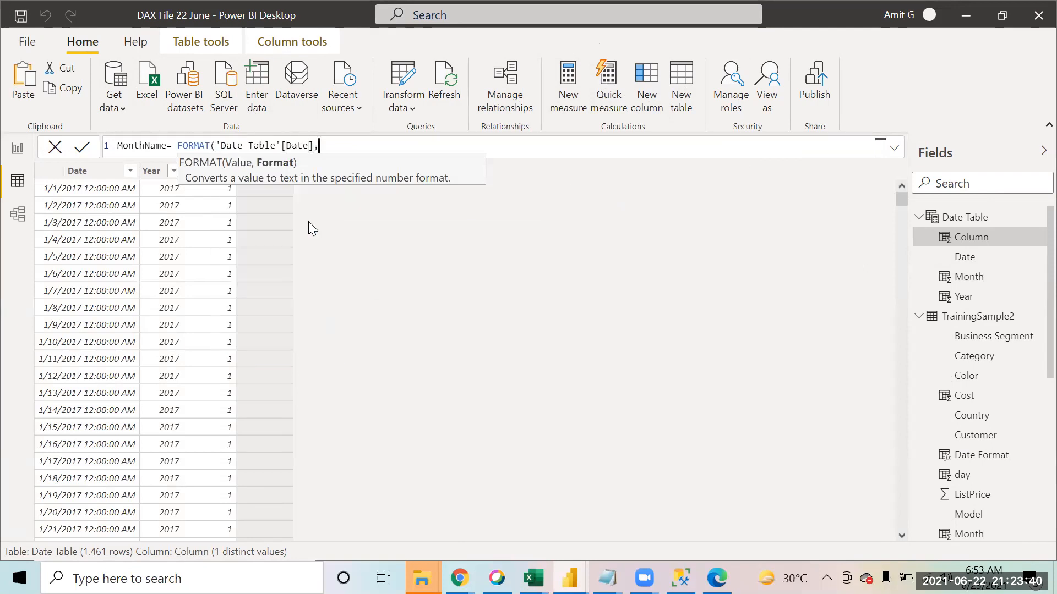
{"action": "type", "text": "\"mmmm\")"}
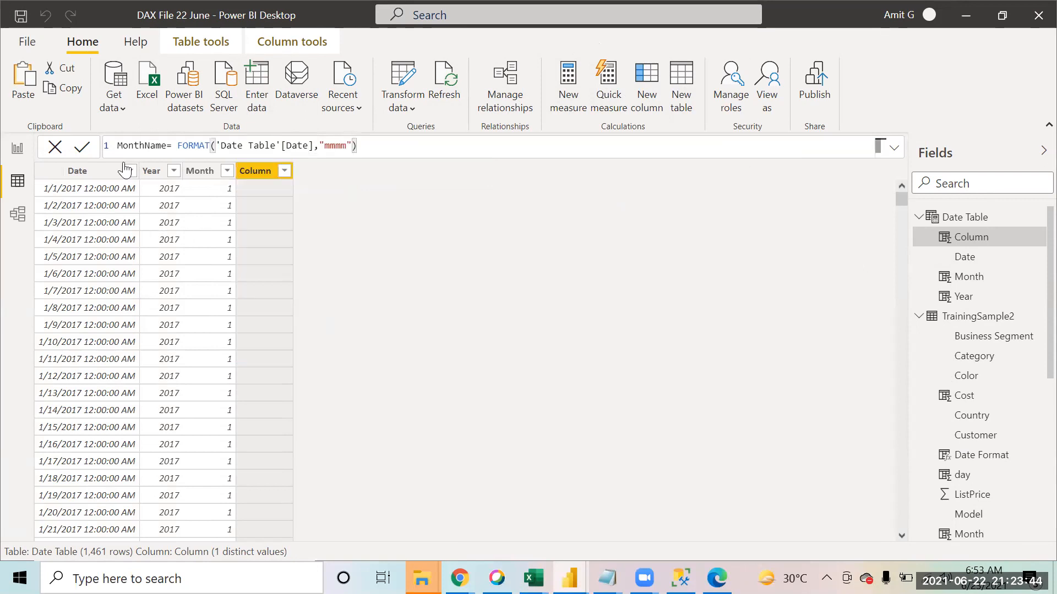
{"action": "left_click", "coordinate": [86, 147]}
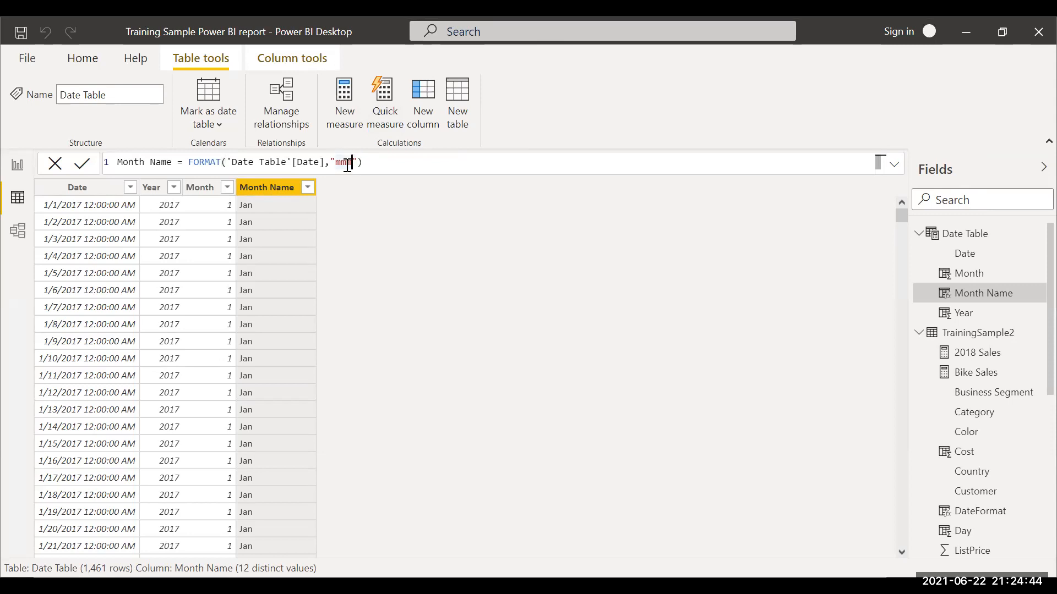
Step: In the Training Sample Power BI report, edit the Month Name column to FORMAT('Date Table'[Date], "mmmm")
{"action": "key", "text": "BackSpace"}
{"action": "key", "text": "BackSpace"}
{"action": "key", "text": "BackSpace"}
{"action": "key", "text": "BackSpace"}
{"action": "key", "text": "BackSpace"}
{"action": "key", "text": "BackSpace"}
{"action": "key", "text": "BackSpace"}
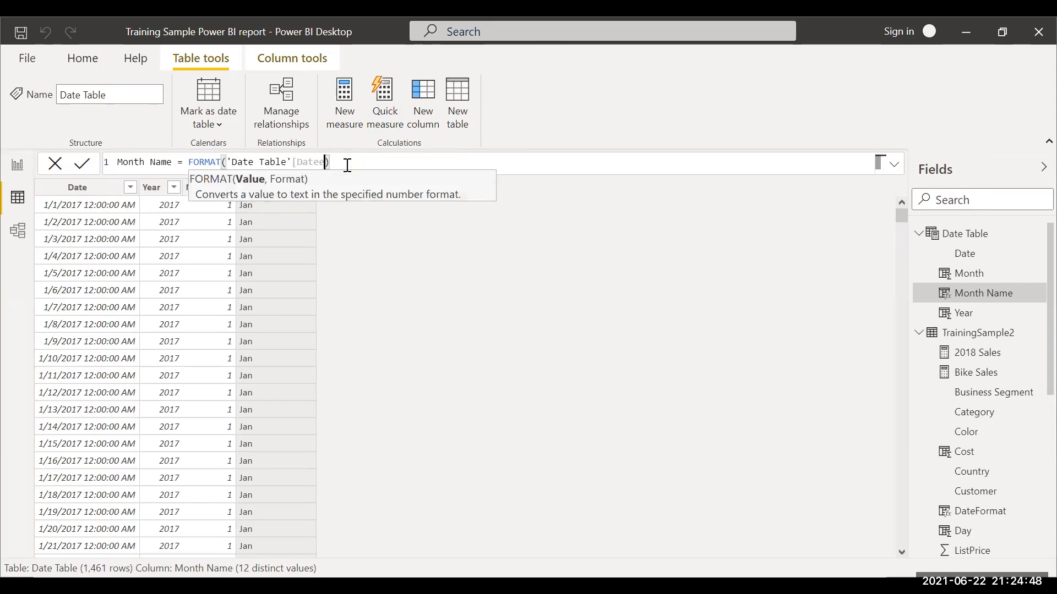
{"action": "type", "text": "]"}
{"action": "type", "text": ", '"}
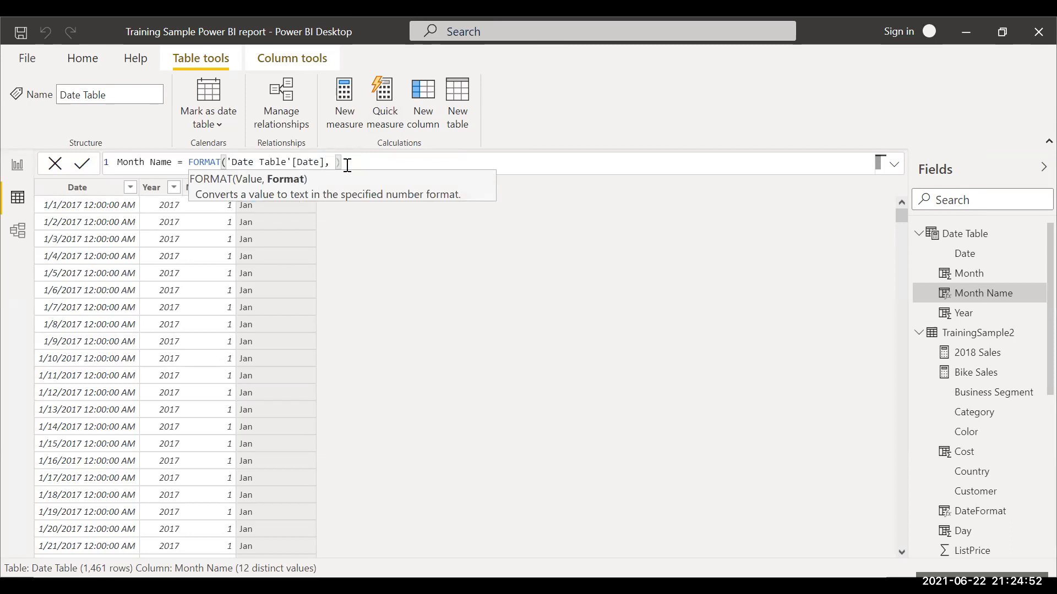
{"action": "type", "text": "mmm')"}
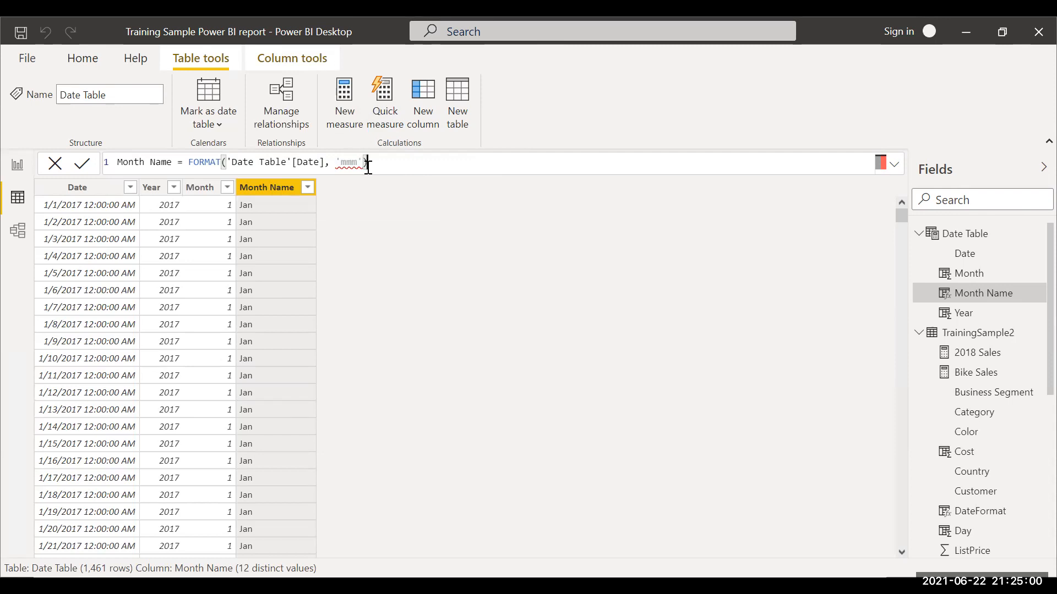
{"action": "key", "text": "BackSpace"}
{"action": "key", "text": "BackSpace"}
{"action": "key", "text": "BackSpace"}
{"action": "key", "text": "BackSpace"}
{"action": "key", "text": "BackSpace"}
{"action": "type", "text": "\"mmmm\""}
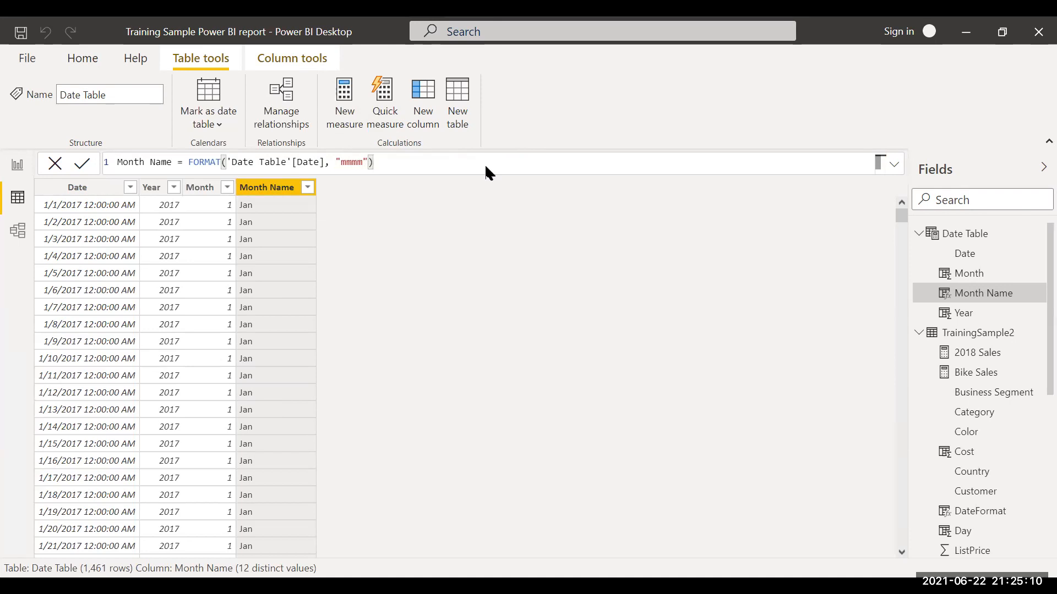
{"action": "key", "text": "Return"}
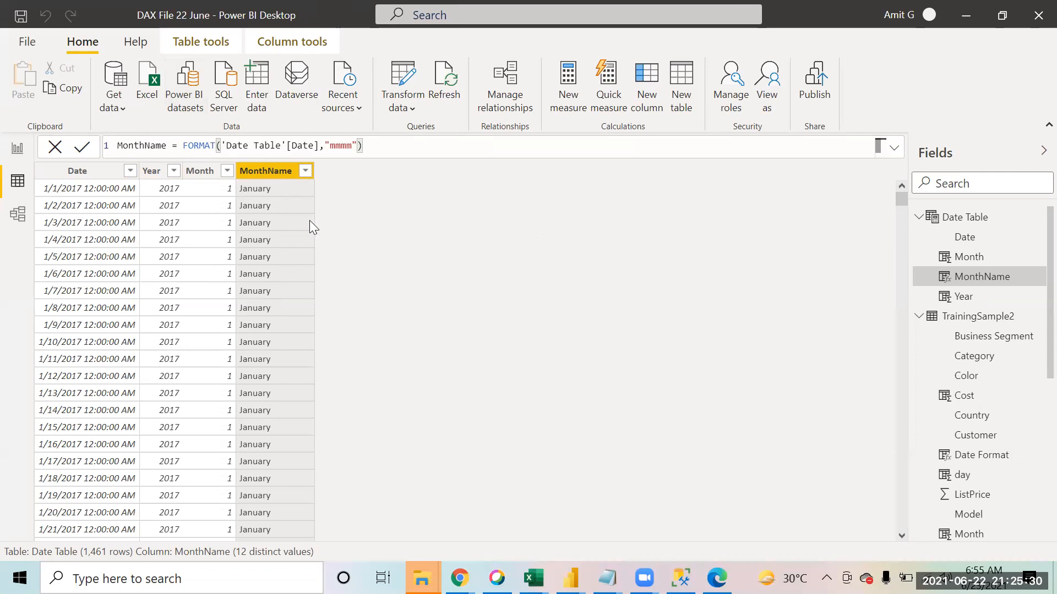
Step: In DAX File 22 June, mark Date Table as a date table using its Date column
{"action": "left_click", "coordinate": [93, 174]}
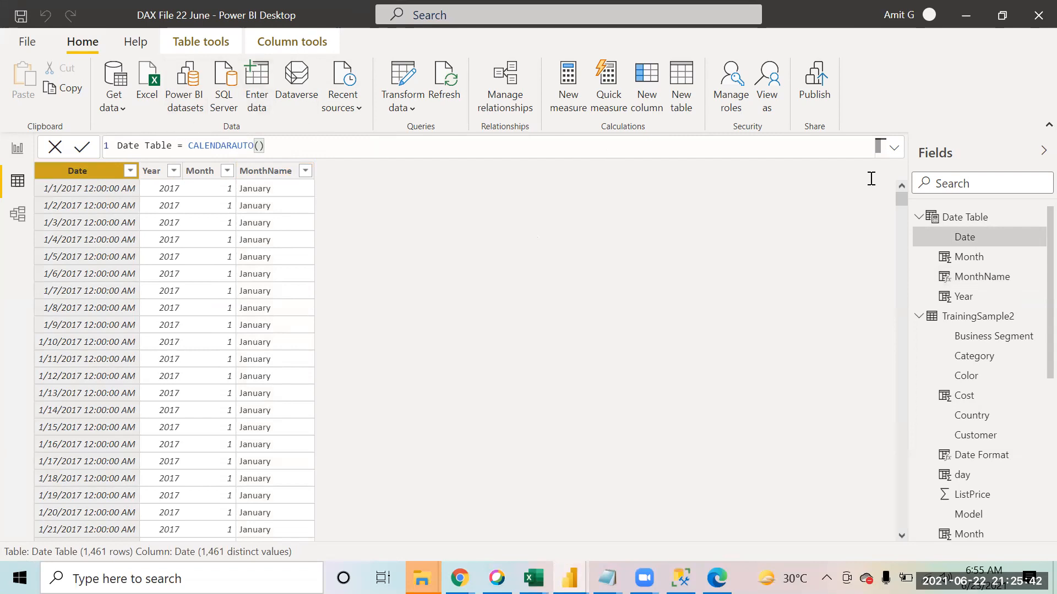
{"action": "left_click", "coordinate": [971, 218]}
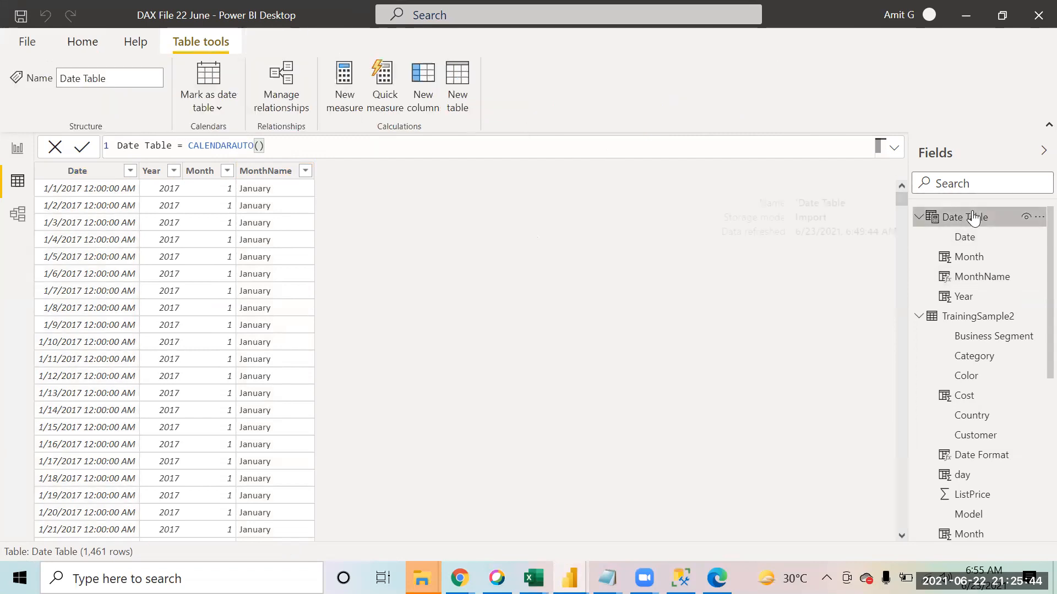
{"action": "left_click", "coordinate": [208, 106]}
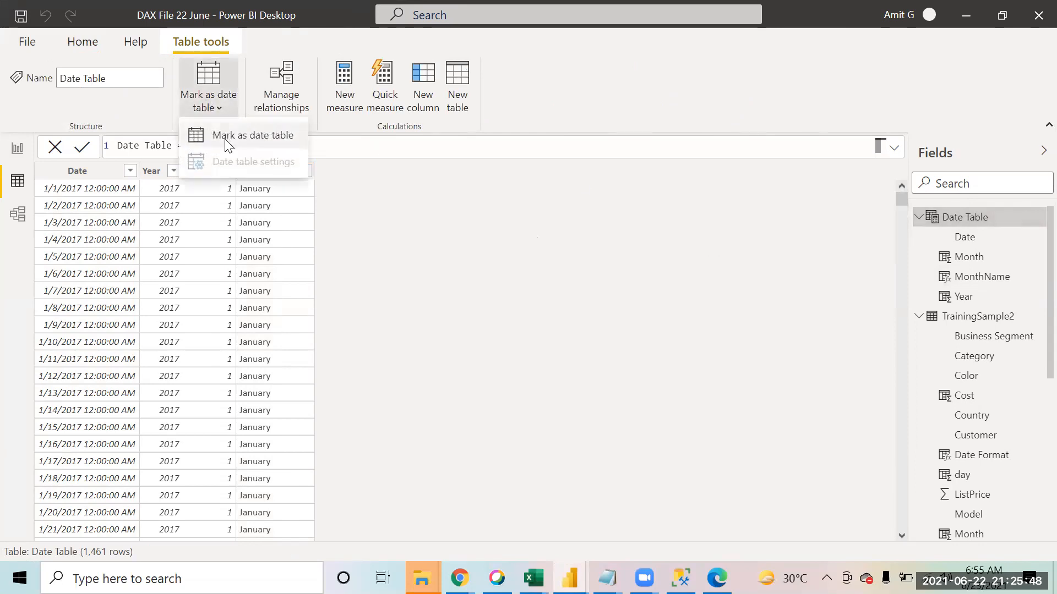
{"action": "left_click", "coordinate": [225, 139]}
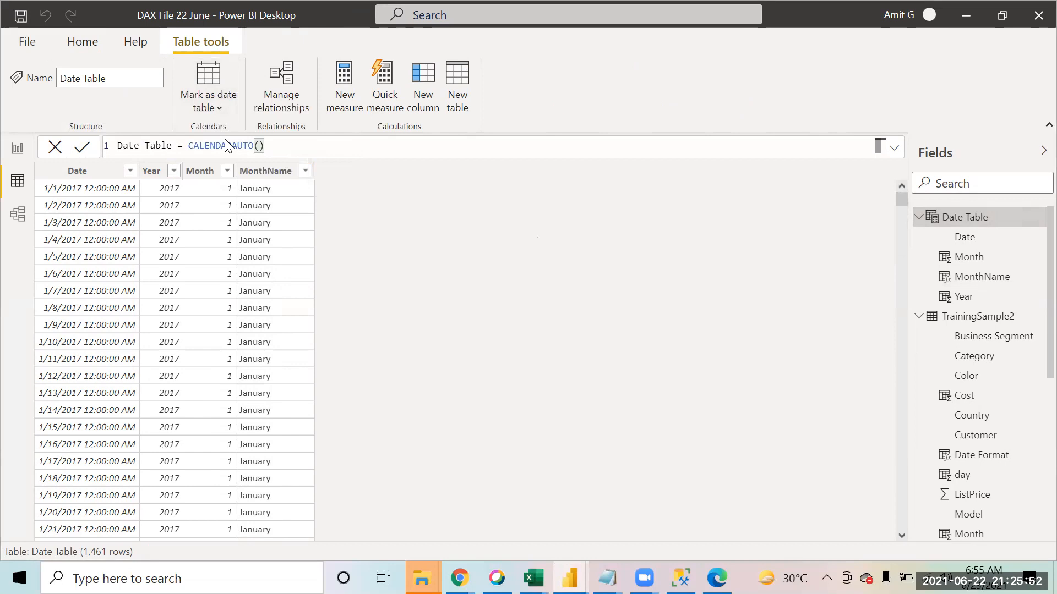
{"action": "left_click", "coordinate": [226, 144]}
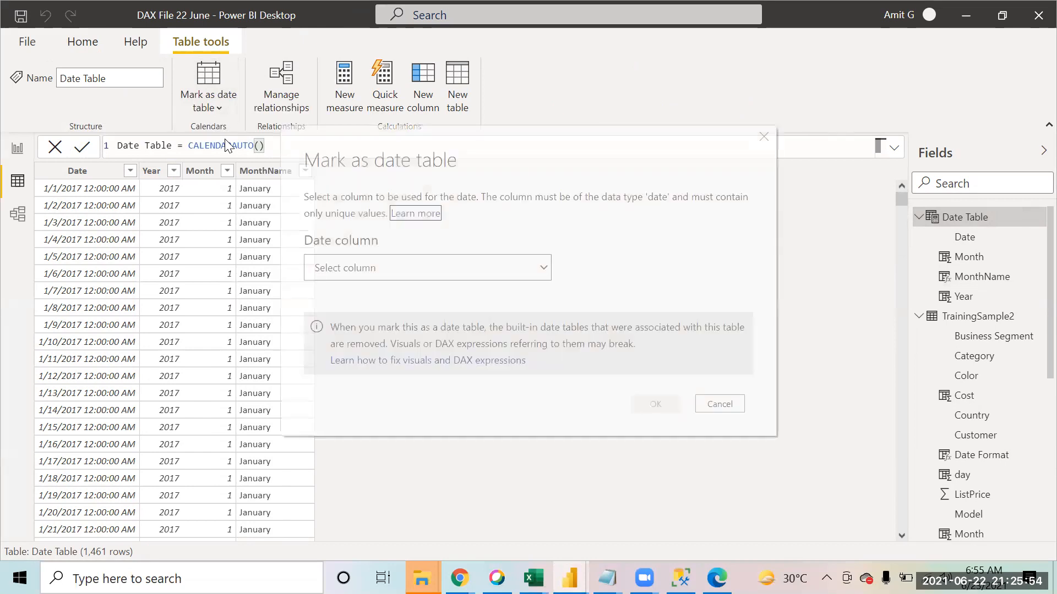
{"action": "left_click", "coordinate": [508, 266]}
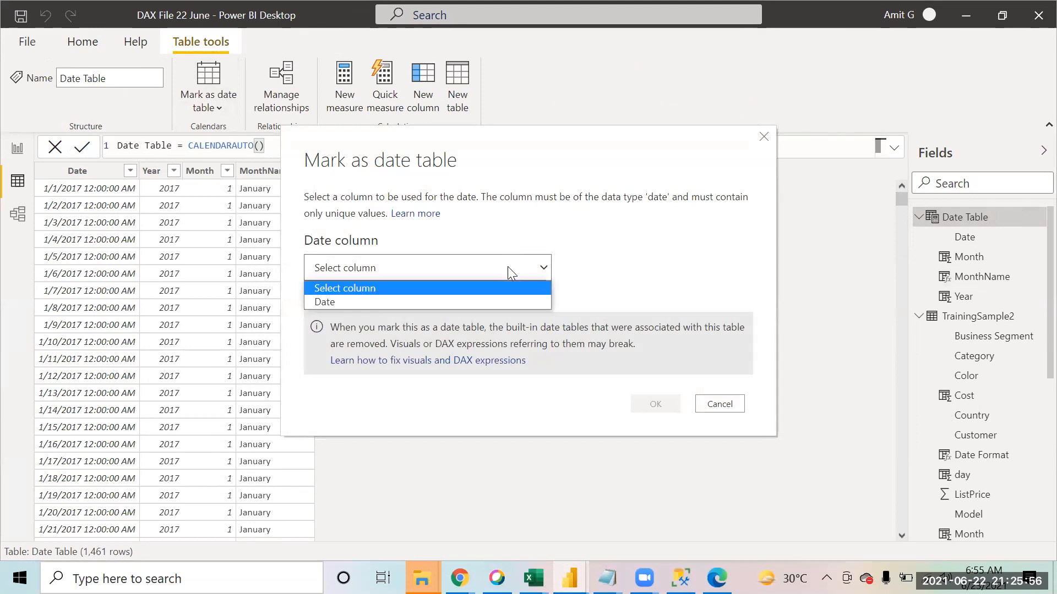
{"action": "left_click", "coordinate": [460, 301]}
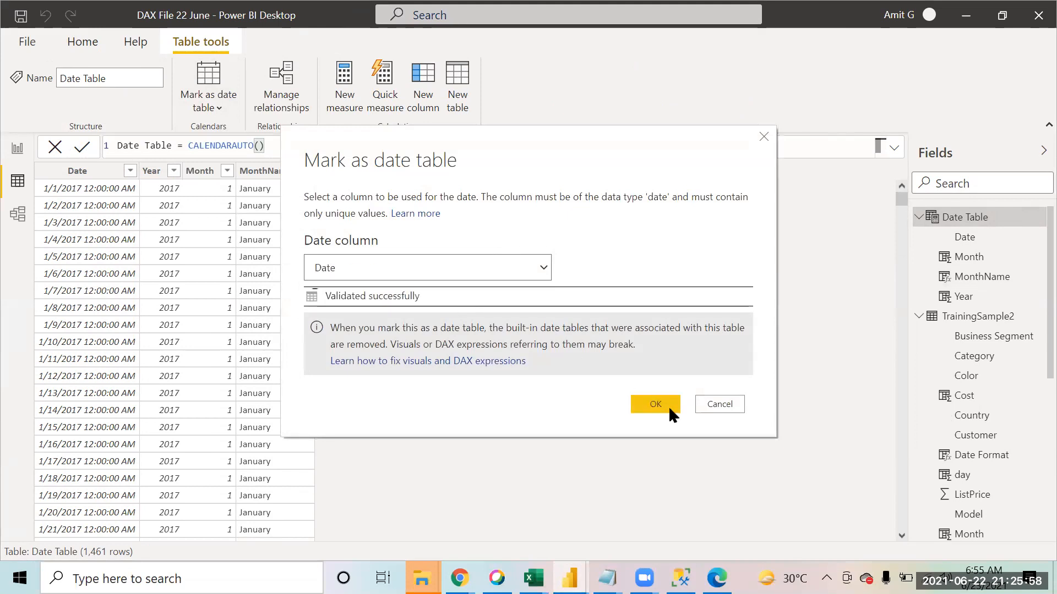
{"action": "left_click", "coordinate": [655, 404]}
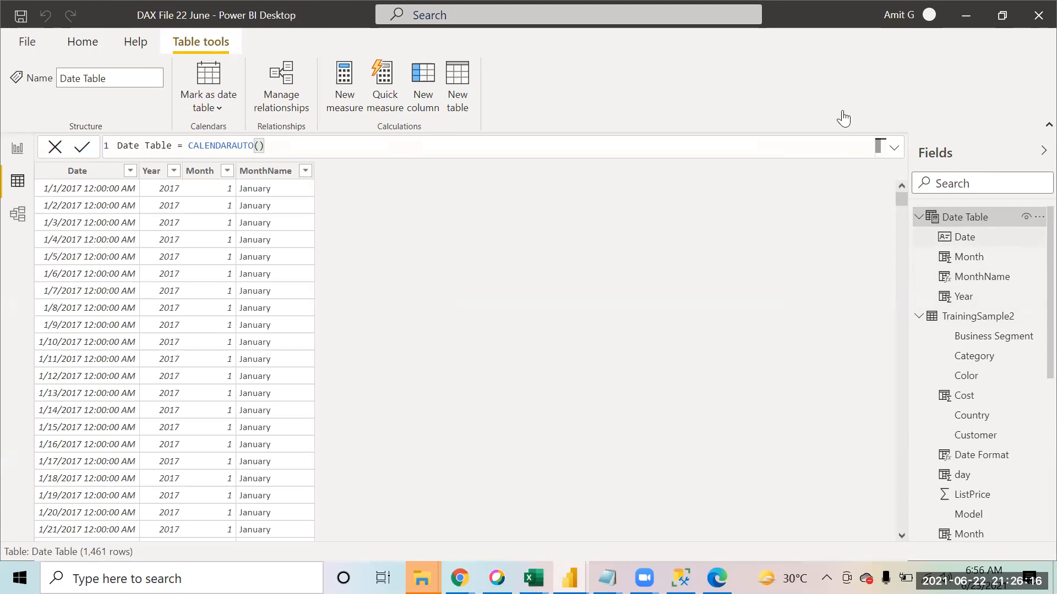
{"action": "mouse_move", "coordinate": [911, 176]}
{"action": "left_mouse_down"}
{"action": "mouse_move", "coordinate": [985, 302]}
{"action": "mouse_move", "coordinate": [1046, 220]}
{"action": "mouse_move", "coordinate": [883, 201]}
{"action": "left_mouse_up"}
{"action": "mouse_move", "coordinate": [758, 340]}
{"action": "left_mouse_down"}
{"action": "mouse_move", "coordinate": [797, 344]}
{"action": "mouse_move", "coordinate": [870, 384]}
{"action": "left_mouse_up"}
{"action": "left_click_drag", "start_coordinate": [859, 340], "coordinate": [861, 375]}
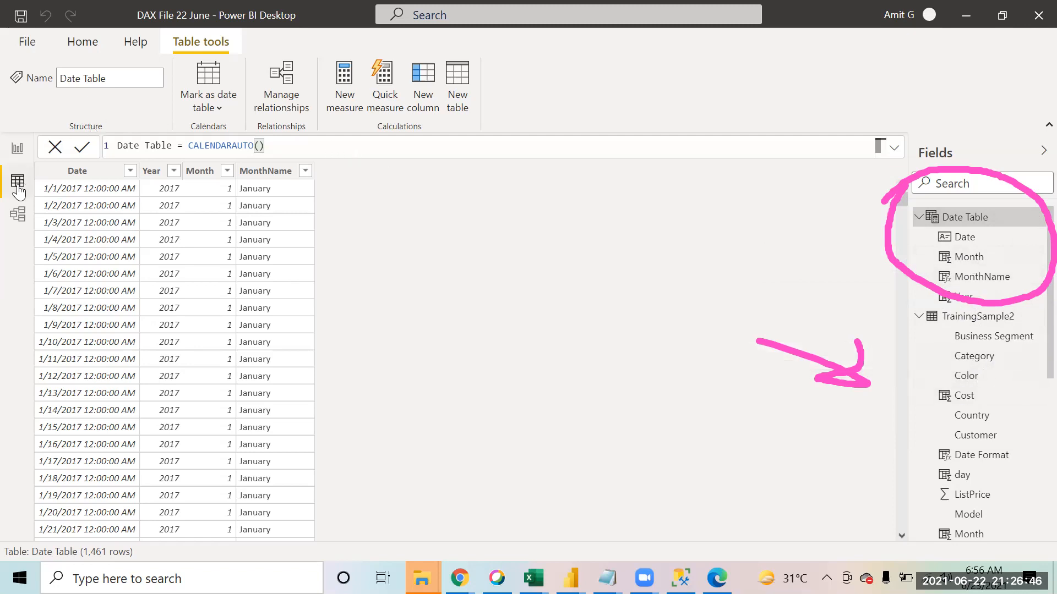
Step: Create a model relationship from Date in Date Table to SalesDate in TrainingSample2, moving the TrainingSample2 card closer to Date Table
{"action": "left_click", "coordinate": [16, 219]}
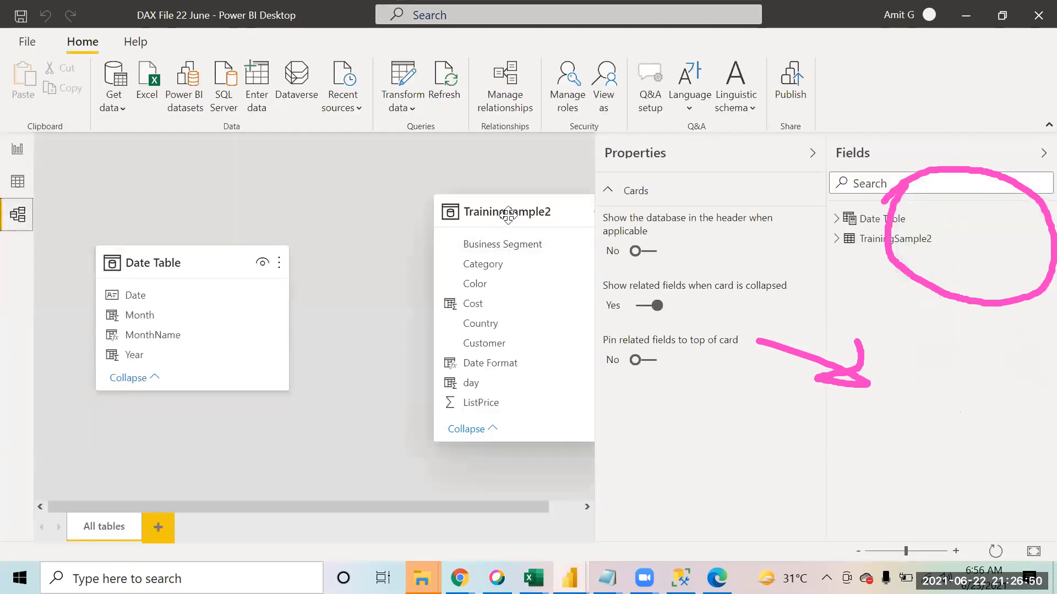
{"action": "left_click_drag", "start_coordinate": [507, 215], "coordinate": [468, 215]}
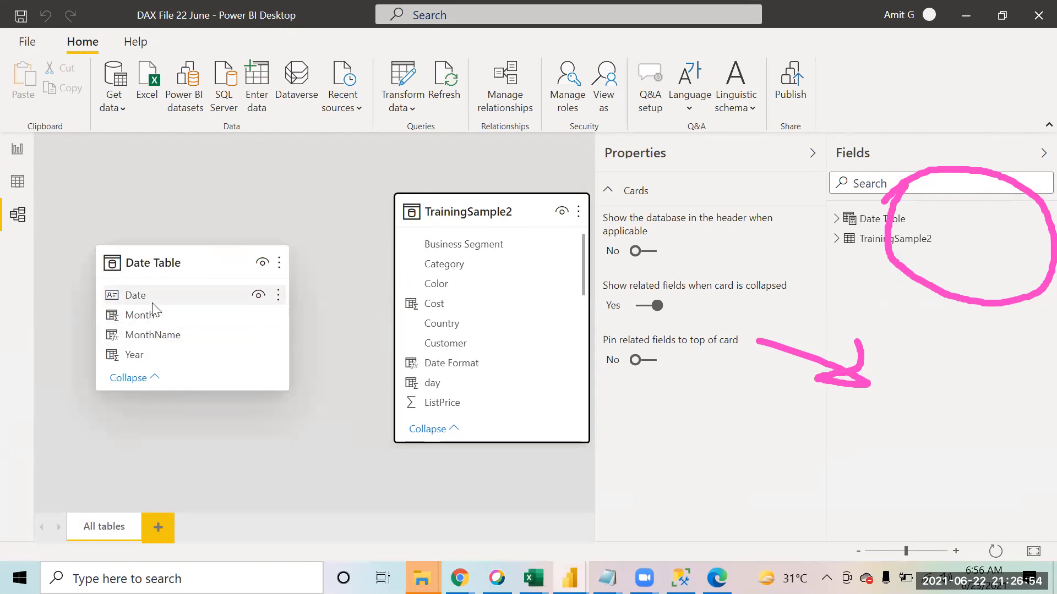
{"action": "left_click_drag", "start_coordinate": [584, 273], "coordinate": [584, 393]}
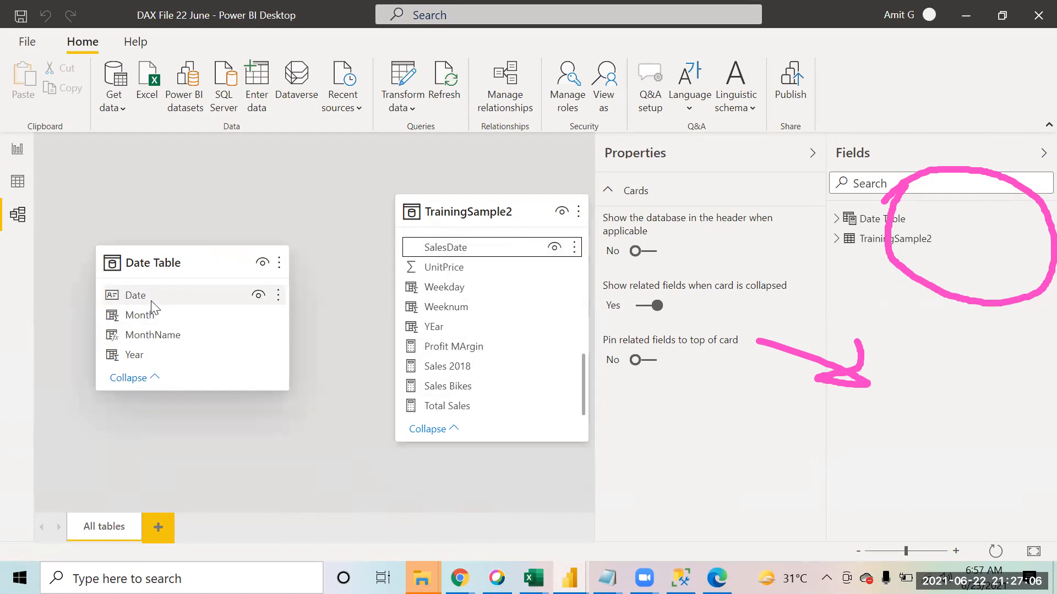
{"action": "left_click_drag", "start_coordinate": [157, 295], "coordinate": [487, 253]}
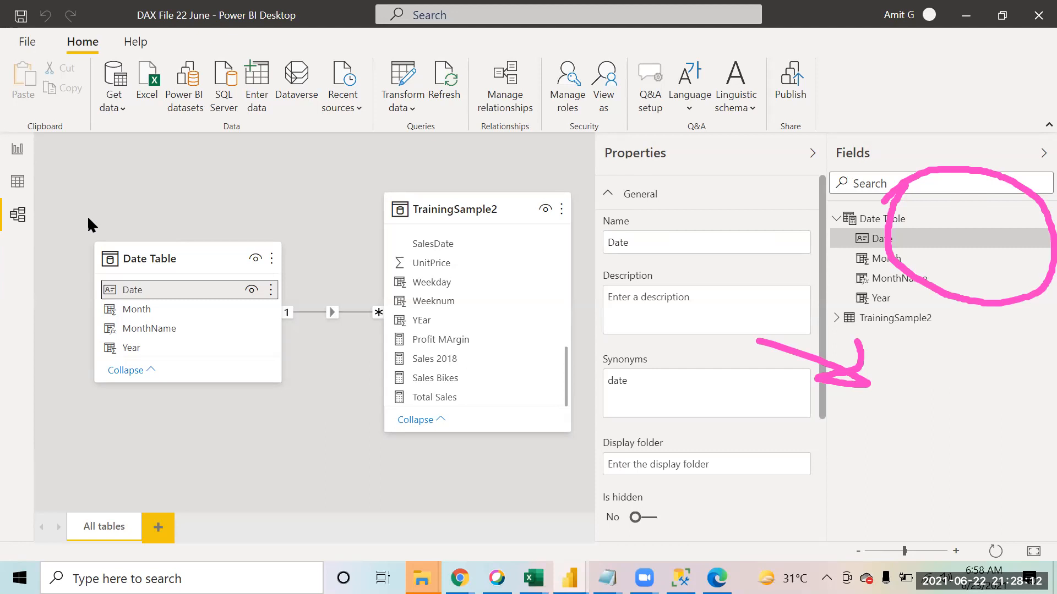
{"action": "left_click", "coordinate": [464, 213]}
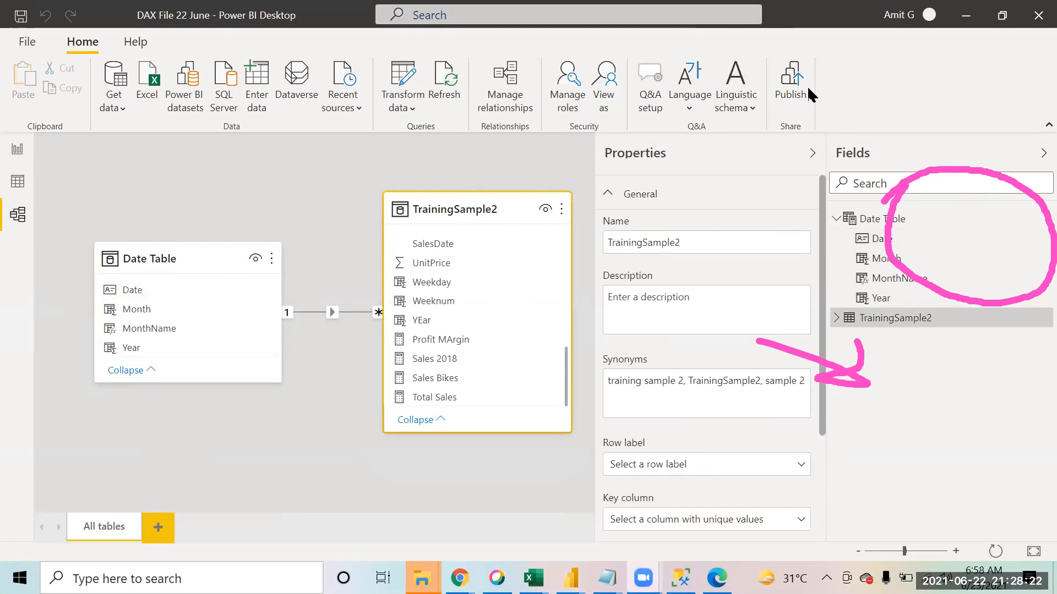
{"action": "mouse_move", "coordinate": [351, 472]}
{"action": "left_mouse_down"}
{"action": "mouse_move", "coordinate": [357, 563]}
{"action": "mouse_move", "coordinate": [411, 559]}
{"action": "mouse_move", "coordinate": [419, 518]}
{"action": "mouse_move", "coordinate": [404, 471]}
{"action": "mouse_move", "coordinate": [351, 473]}
{"action": "left_mouse_up"}
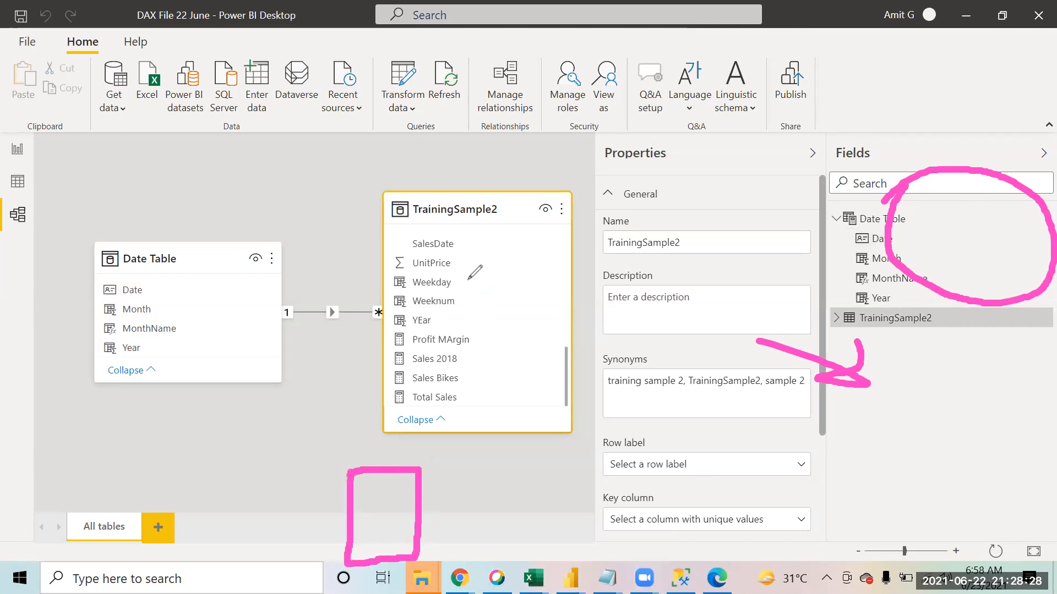
{"action": "mouse_move", "coordinate": [462, 301]}
{"action": "left_mouse_down"}
{"action": "mouse_move", "coordinate": [533, 306]}
{"action": "mouse_move", "coordinate": [536, 439]}
{"action": "left_mouse_up"}
{"action": "left_click_drag", "start_coordinate": [545, 478], "coordinate": [425, 509]}
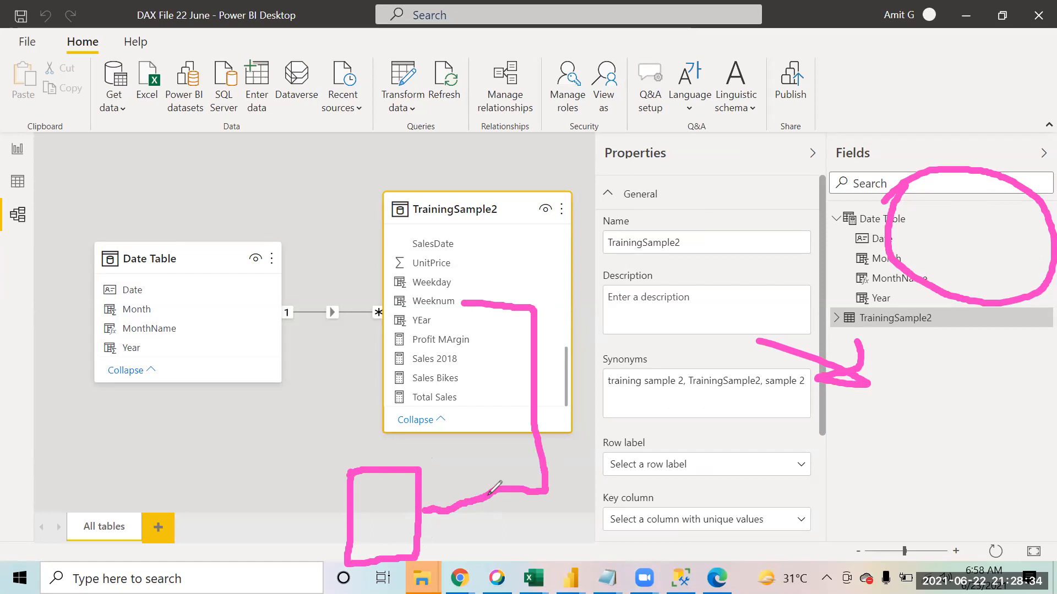
{"action": "left_click", "coordinate": [291, 212]}
{"action": "mouse_move", "coordinate": [296, 364]}
{"action": "left_mouse_down"}
{"action": "mouse_move", "coordinate": [392, 347]}
{"action": "mouse_move", "coordinate": [442, 383]}
{"action": "mouse_move", "coordinate": [443, 446]}
{"action": "mouse_move", "coordinate": [421, 467]}
{"action": "left_mouse_up"}
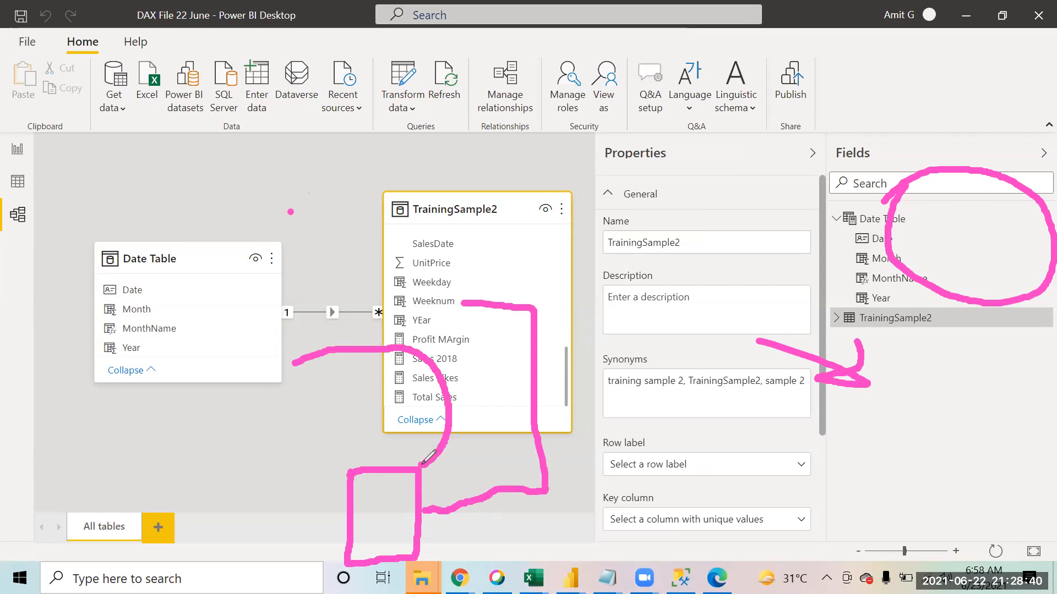
{"action": "mouse_move", "coordinate": [435, 381]}
{"action": "left_mouse_down"}
{"action": "mouse_move", "coordinate": [370, 347]}
{"action": "mouse_move", "coordinate": [348, 356]}
{"action": "left_mouse_up"}
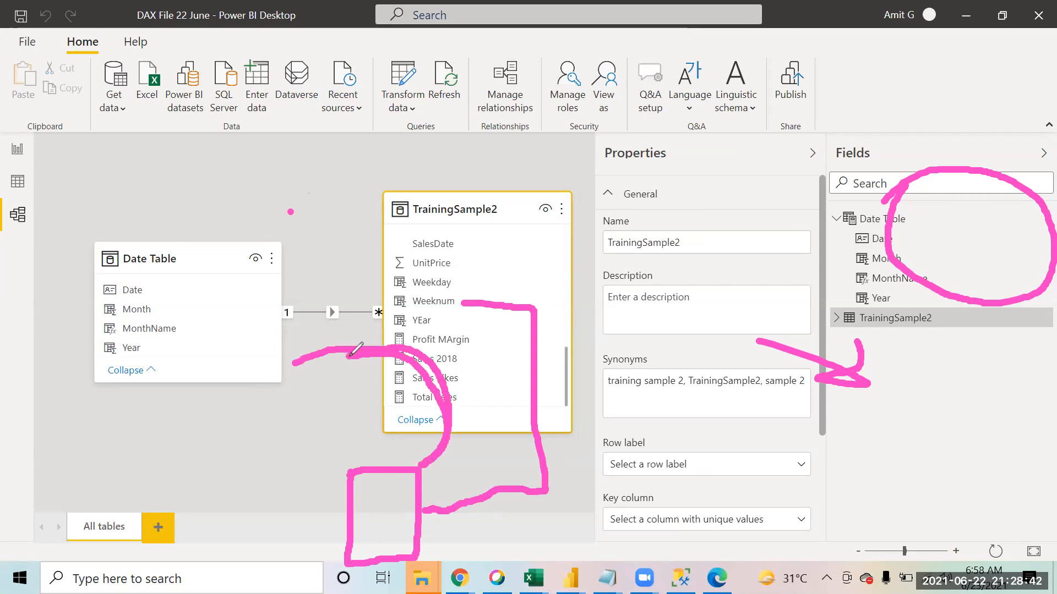
{"action": "mouse_move", "coordinate": [323, 498]}
{"action": "left_mouse_down"}
{"action": "mouse_move", "coordinate": [235, 442]}
{"action": "mouse_move", "coordinate": [253, 420]}
{"action": "left_mouse_up"}
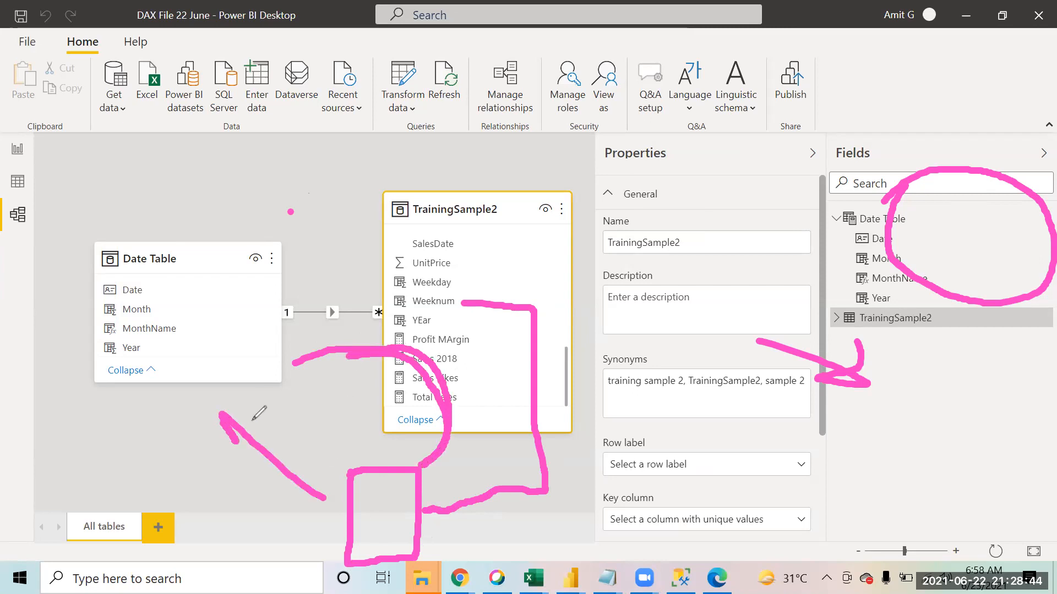
{"action": "left_click", "coordinate": [294, 505]}
{"action": "left_click_drag", "start_coordinate": [293, 506], "coordinate": [337, 477]}
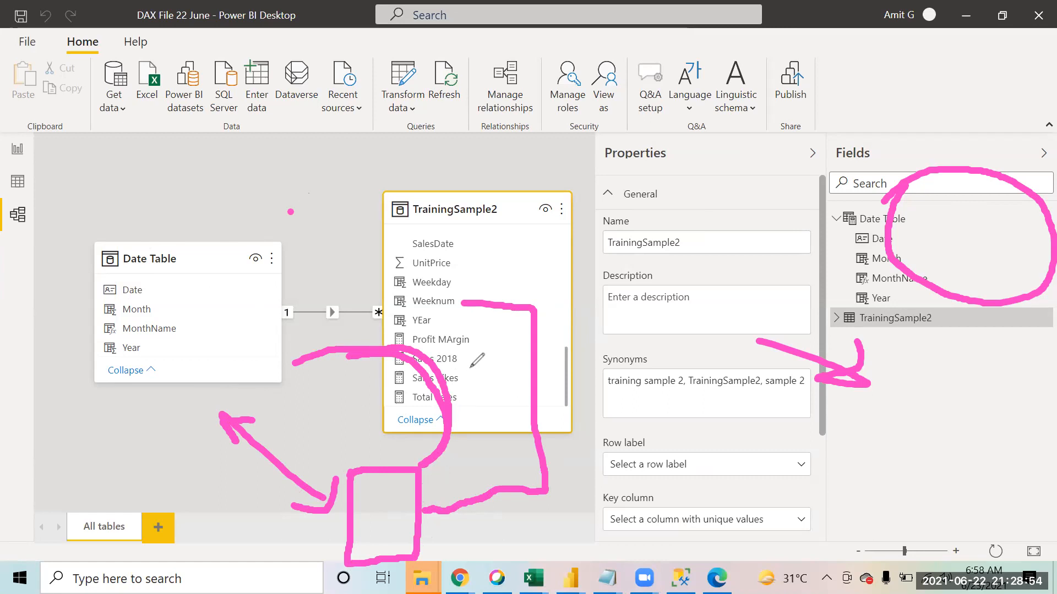
{"action": "left_click_drag", "start_coordinate": [473, 246], "coordinate": [500, 237]}
{"action": "mouse_move", "coordinate": [363, 496]}
{"action": "left_mouse_down"}
{"action": "mouse_move", "coordinate": [399, 492]}
{"action": "mouse_move", "coordinate": [385, 539]}
{"action": "left_mouse_up"}
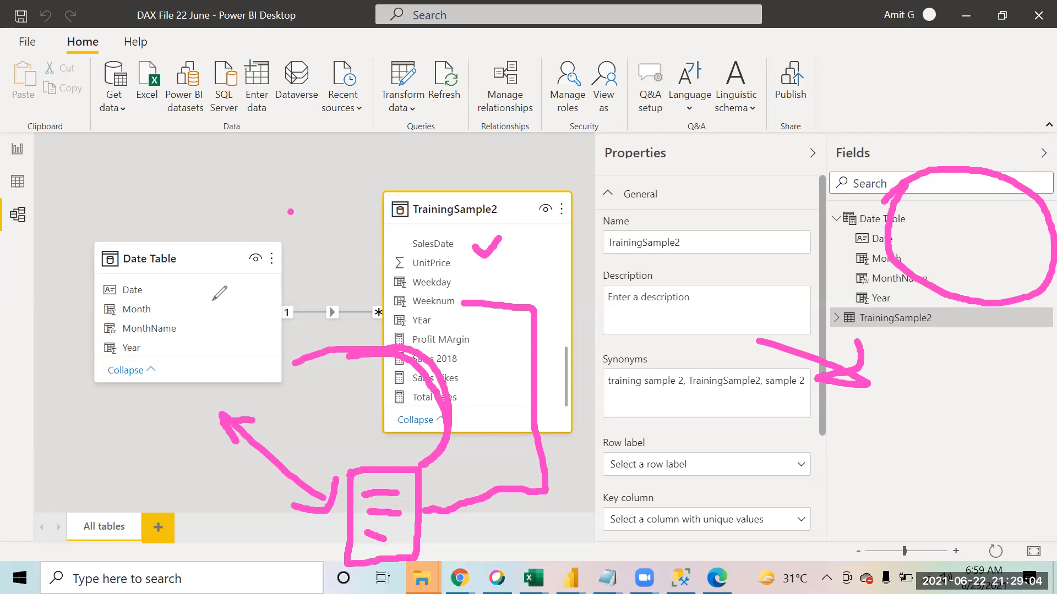
{"action": "mouse_move", "coordinate": [172, 287]}
{"action": "left_mouse_down"}
{"action": "mouse_move", "coordinate": [154, 290]}
{"action": "mouse_move", "coordinate": [300, 446]}
{"action": "mouse_move", "coordinate": [309, 424]}
{"action": "left_mouse_up"}
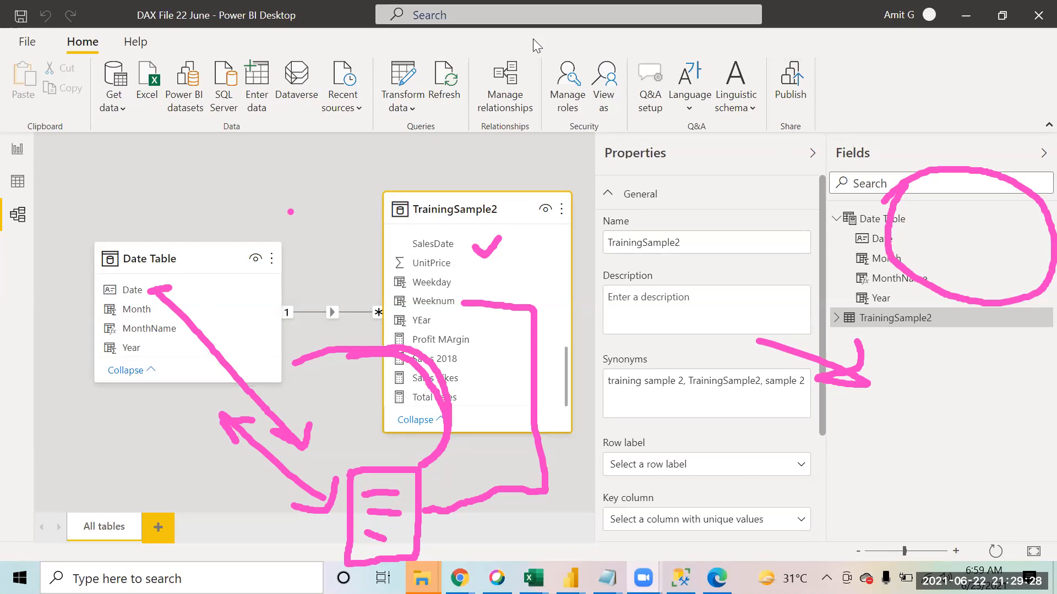
{"action": "left_click", "coordinate": [728, 85]}
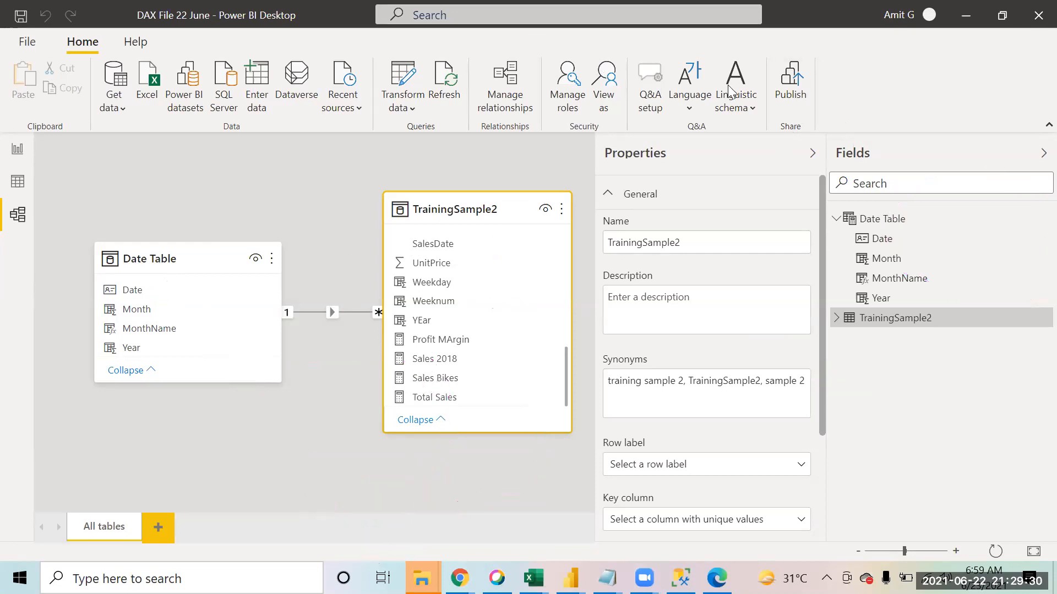
Step: Return to Page 3 of the report and reduce the height of the Business Segment slicer
{"action": "left_click", "coordinate": [18, 148]}
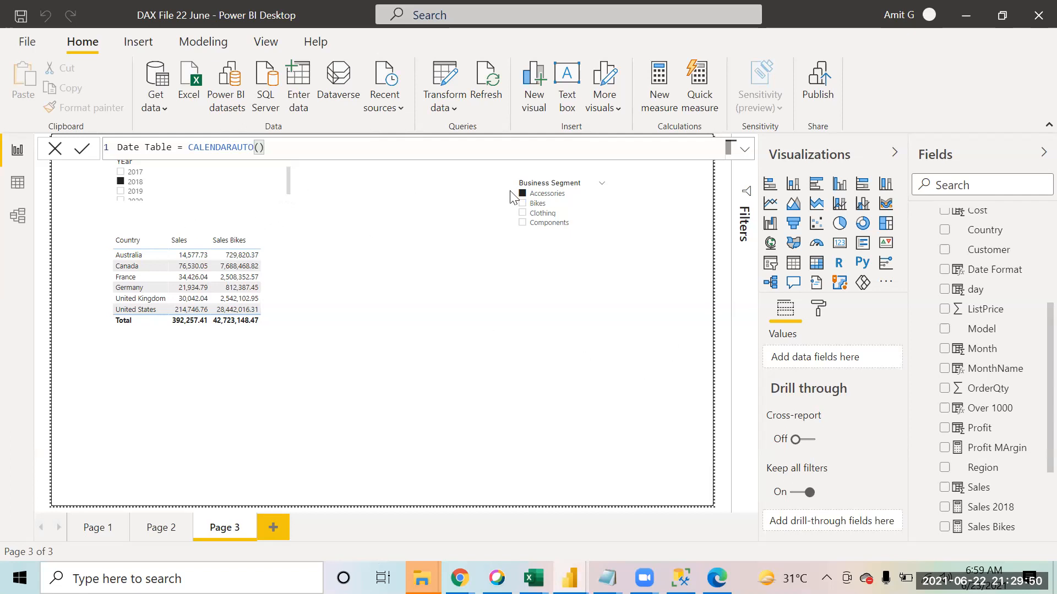
{"action": "left_click", "coordinate": [580, 257]}
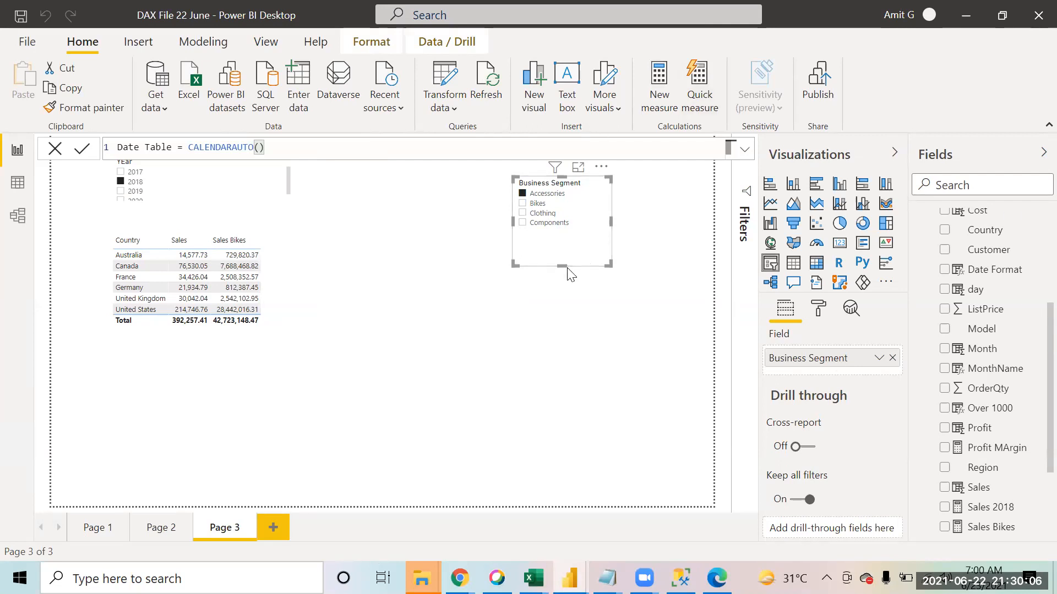
{"action": "left_click_drag", "start_coordinate": [563, 263], "coordinate": [563, 245]}
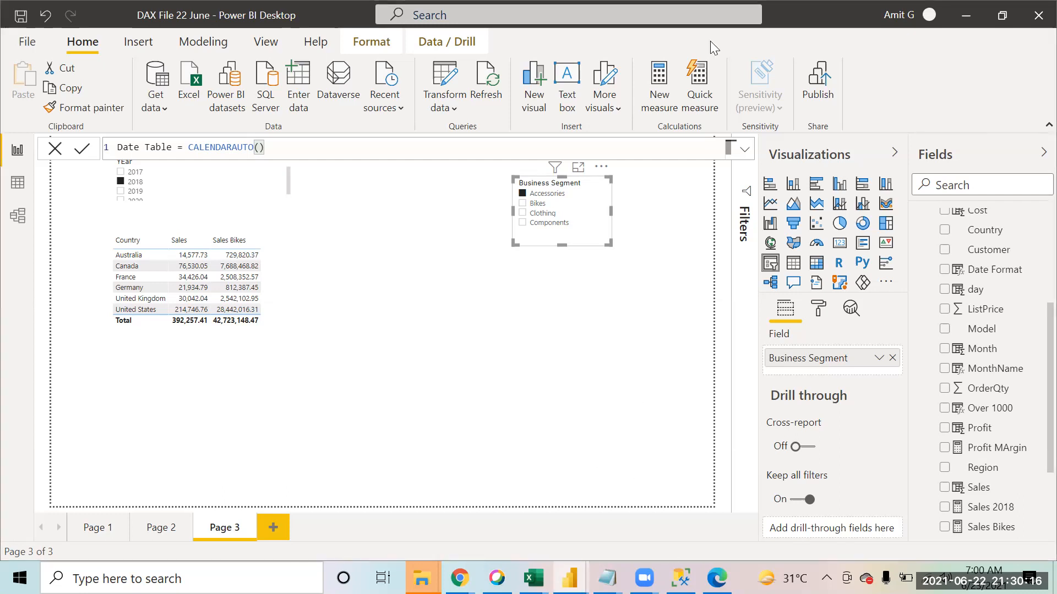
{"action": "key", "text": "Return"}
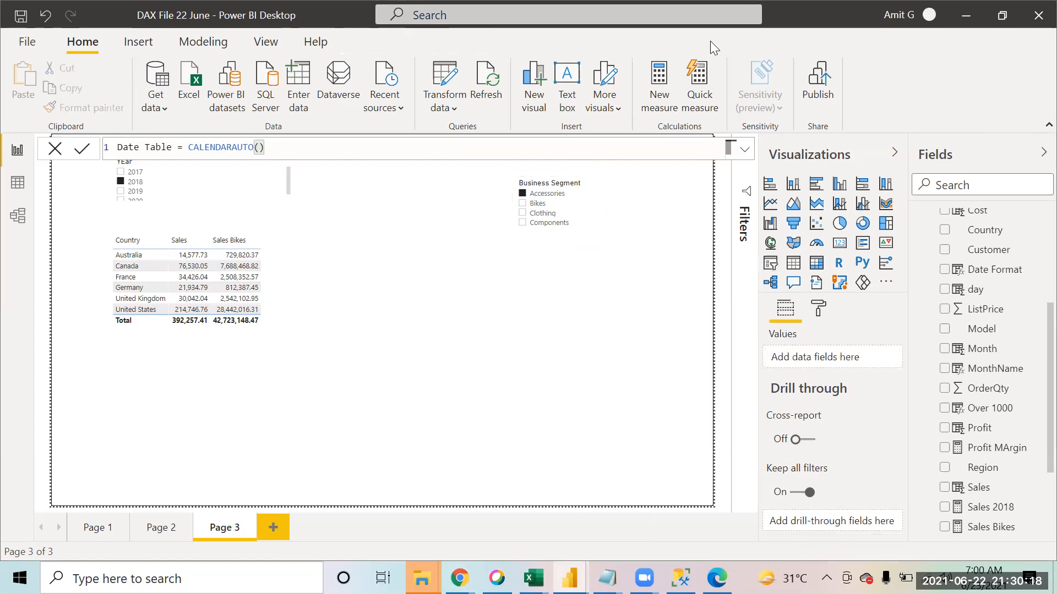